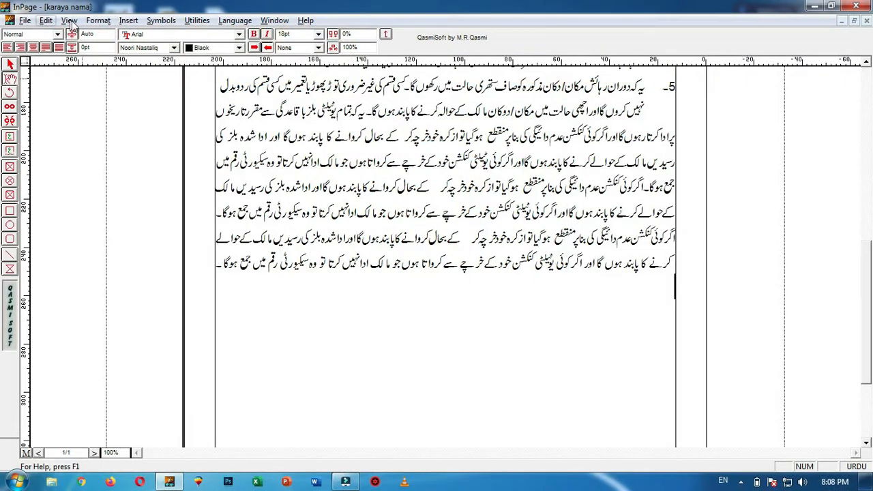
# Open the Character formatting dialog and close it without changing anything
pyautogui.click(98, 21)
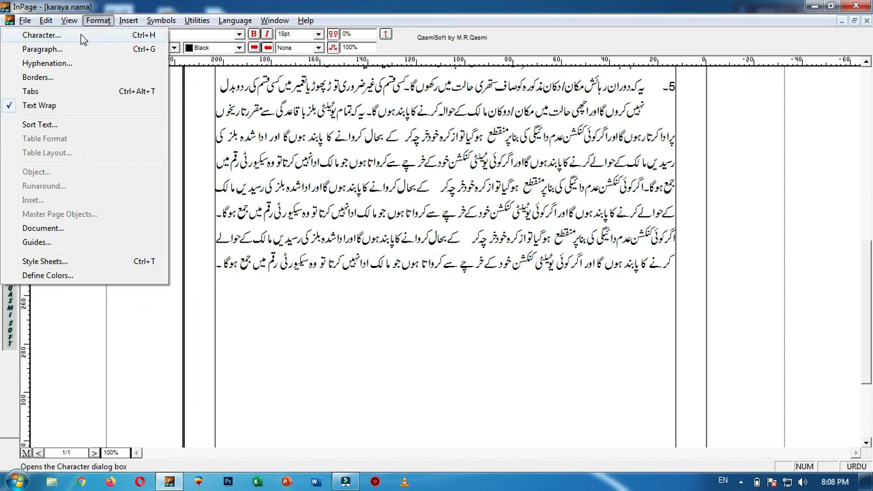
pyautogui.click(40, 35)
pyautogui.moveTo(417, 174); pyautogui.dragTo(404, 123)
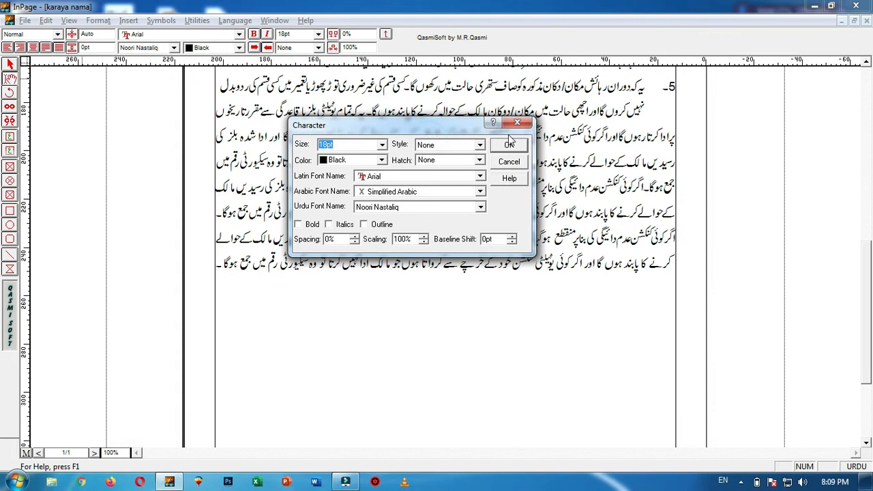
pyautogui.click(518, 124)
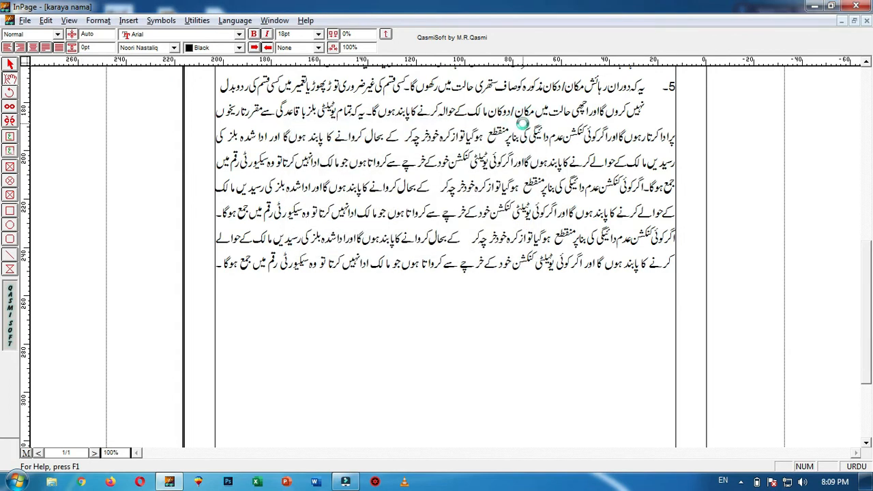
# Reopen the Character dialog and examine the available font sizes
pyautogui.hotkey('ctrl', 'shift', 'd')
pyautogui.moveTo(423, 177); pyautogui.dragTo(384, 83)
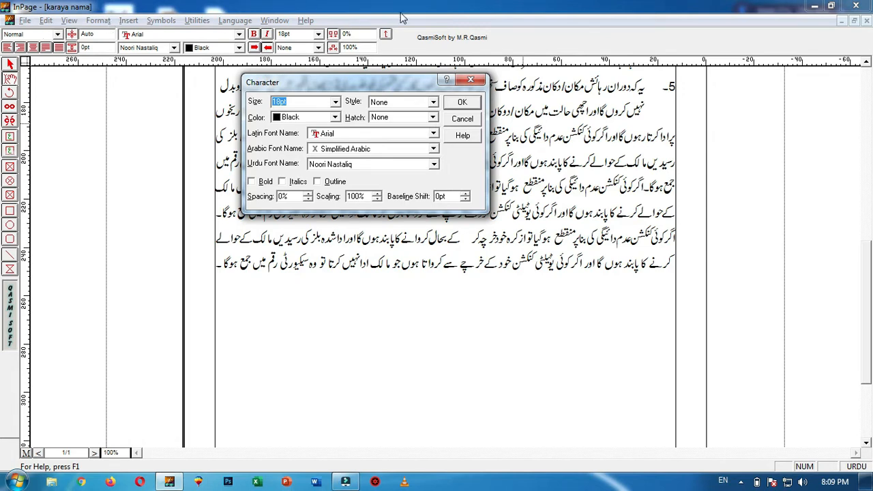
pyautogui.moveTo(361, 76); pyautogui.dragTo(389, 76)
pyautogui.click(366, 98)
pyautogui.click(367, 98)
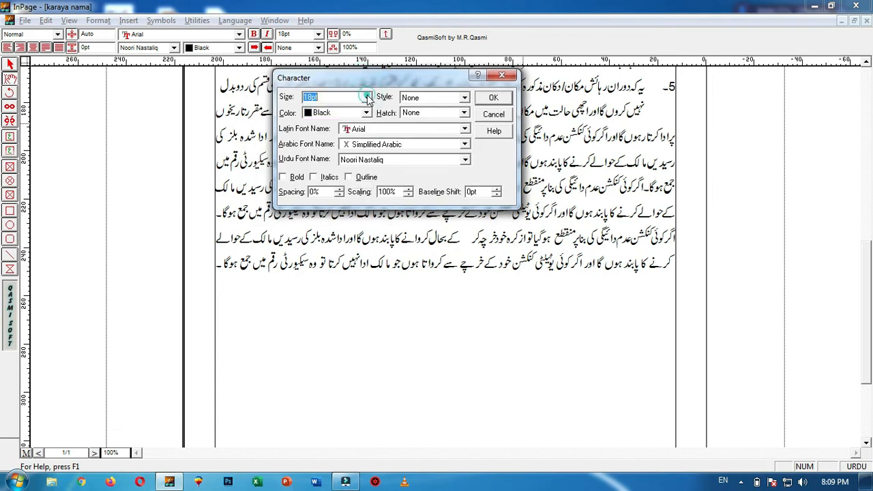
pyautogui.click(367, 97)
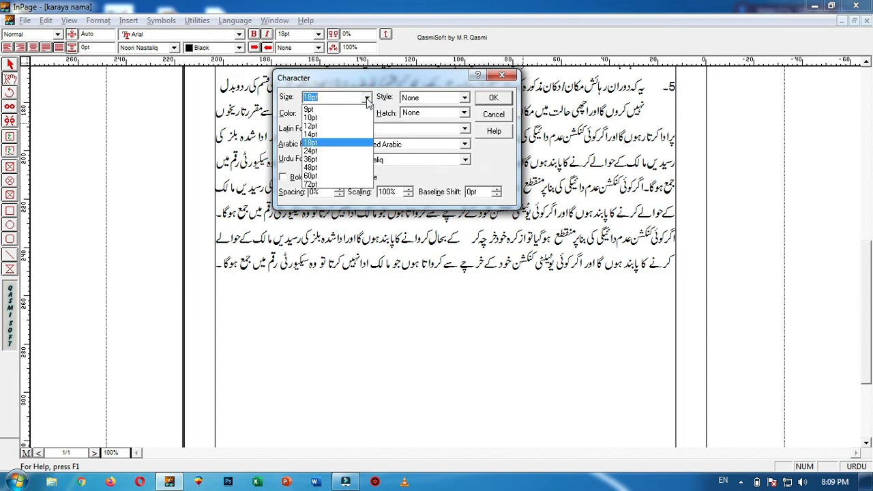
pyautogui.click(367, 97)
pyautogui.click(367, 98)
pyautogui.click(367, 97)
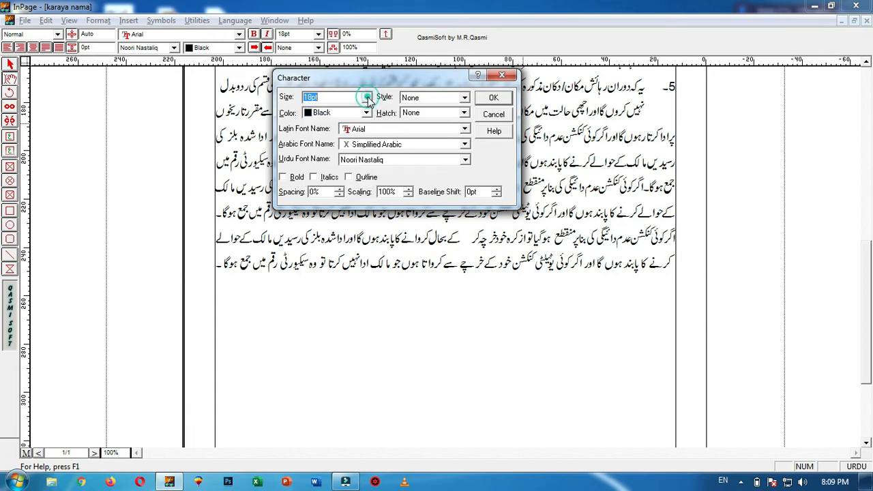
# Examine the text color choices in the Character dialog
pyautogui.click(367, 113)
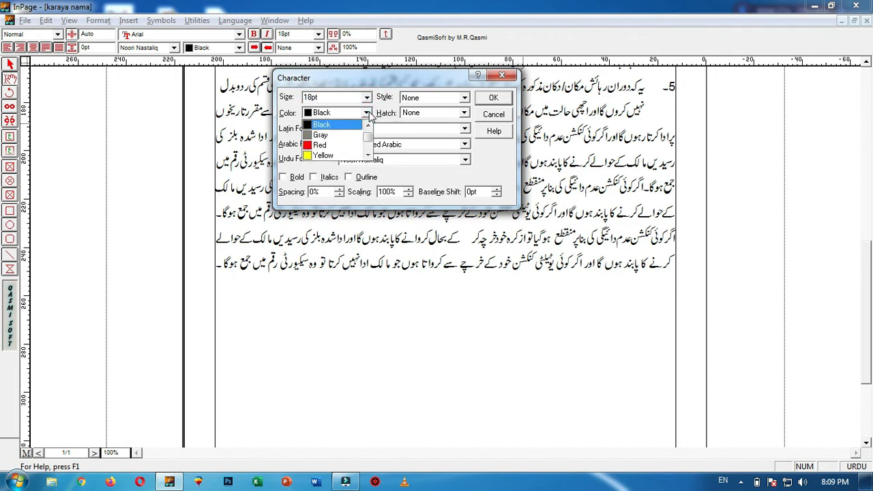
pyautogui.click(366, 113)
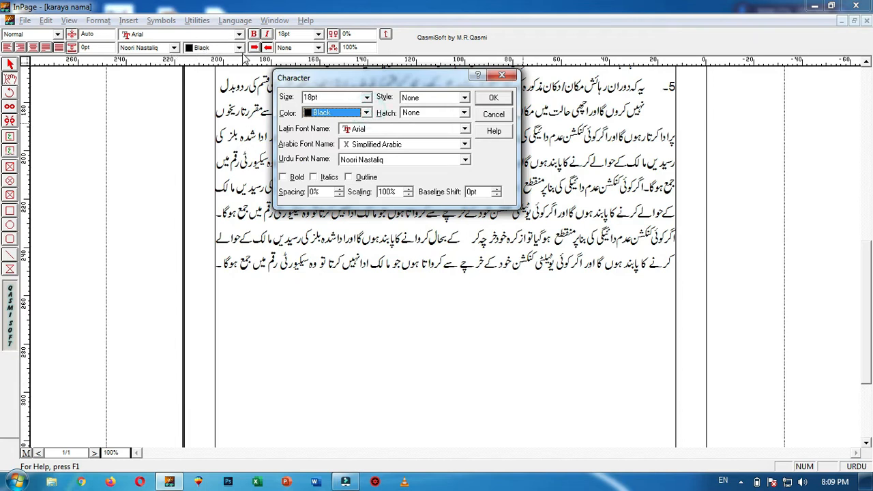
pyautogui.click(367, 114)
pyautogui.click(366, 112)
# Examine the Latin, Arabic and Urdu font choices in the Character dialog
pyautogui.click(464, 130)
pyautogui.click(465, 130)
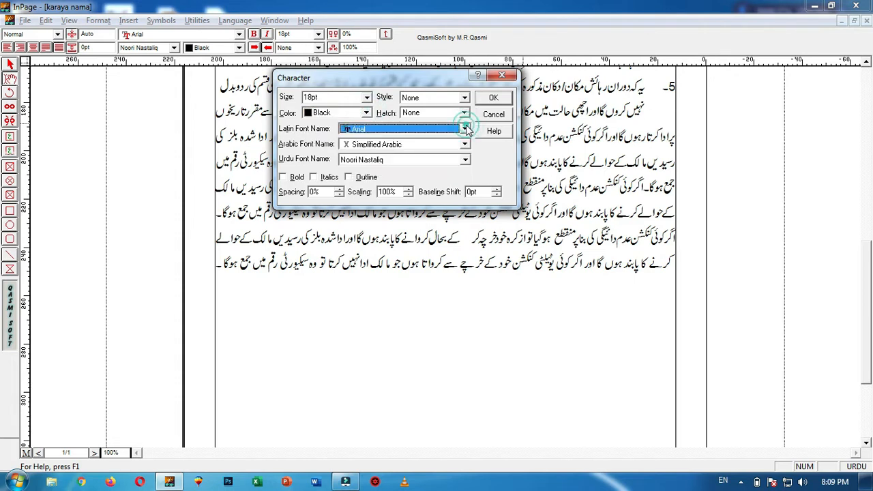
pyautogui.click(466, 144)
pyautogui.click(466, 145)
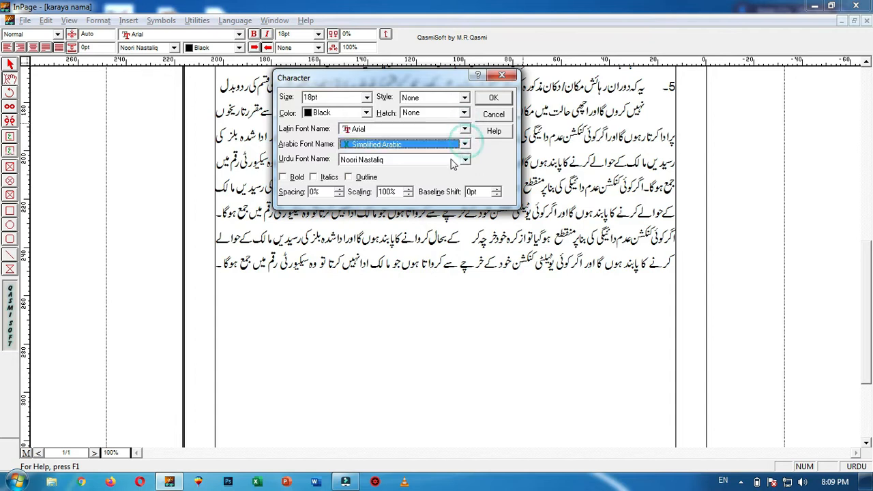
pyautogui.click(467, 160)
pyautogui.click(467, 161)
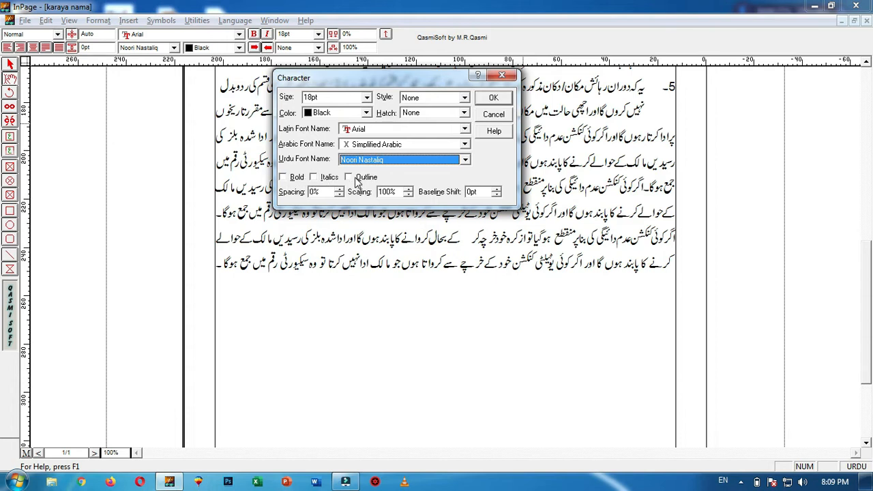
# Examine the Style and Hatch options for characters and close the dialog without applying changes
pyautogui.moveTo(374, 79); pyautogui.dragTo(356, 78)
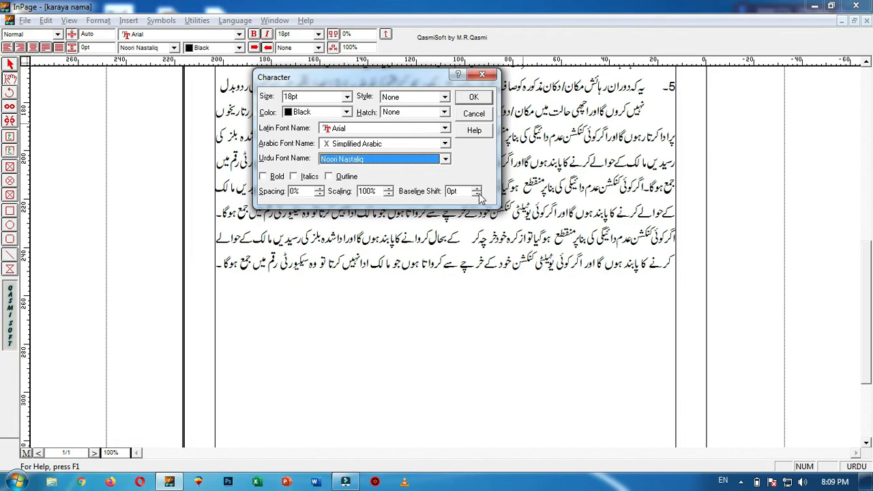
pyautogui.click(444, 98)
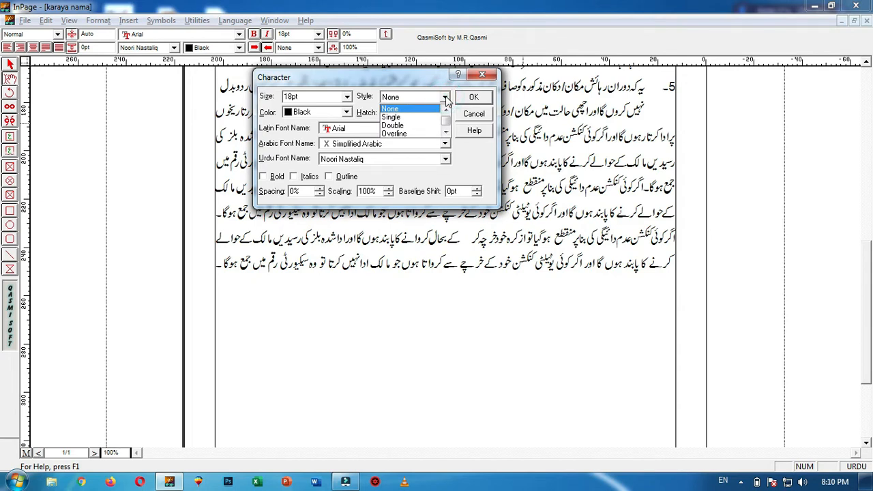
pyautogui.click(445, 98)
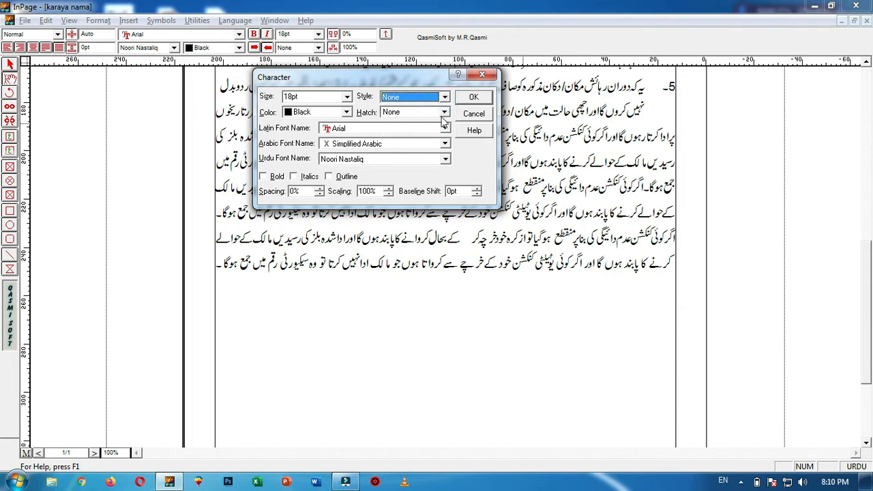
pyautogui.click(444, 114)
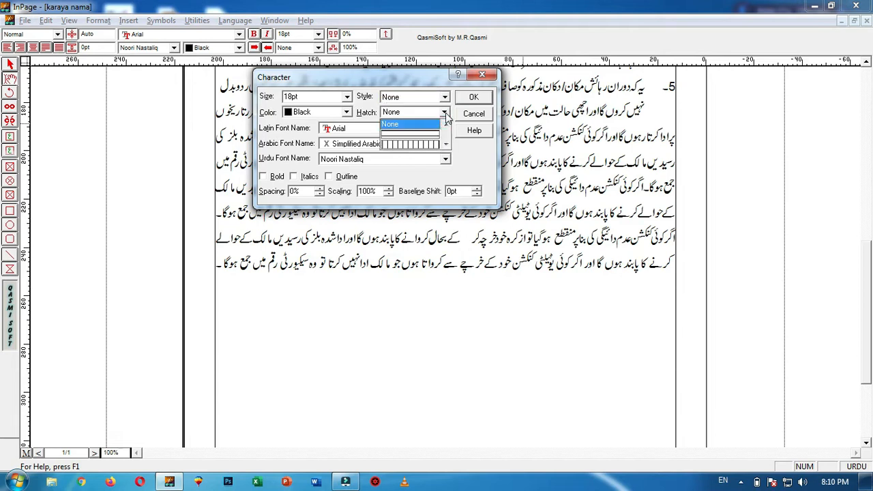
pyautogui.click(445, 115)
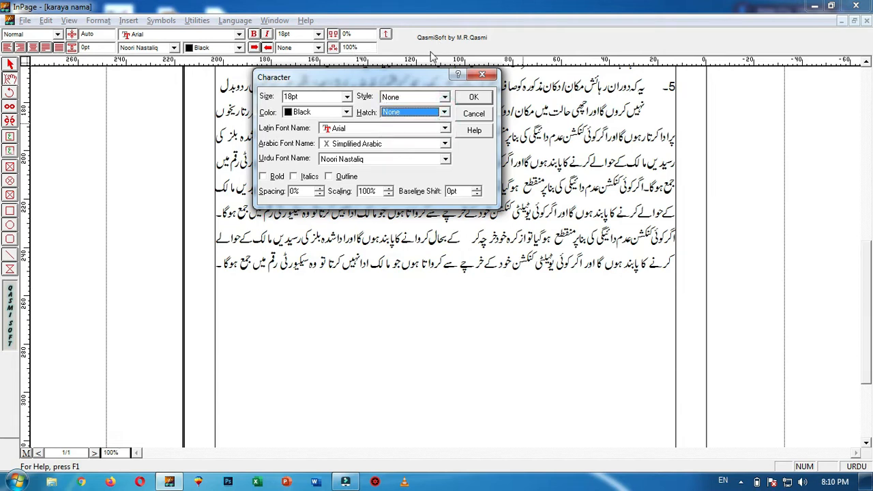
pyautogui.moveTo(407, 75); pyautogui.dragTo(401, 75)
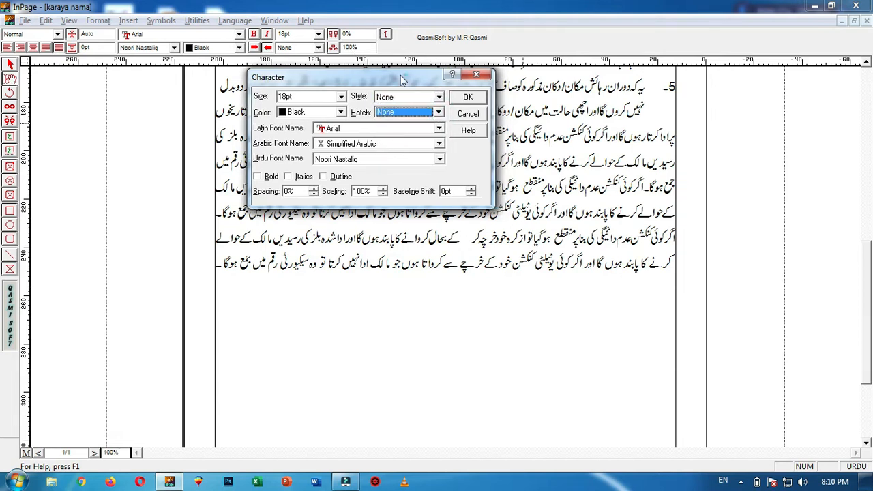
pyautogui.click(477, 75)
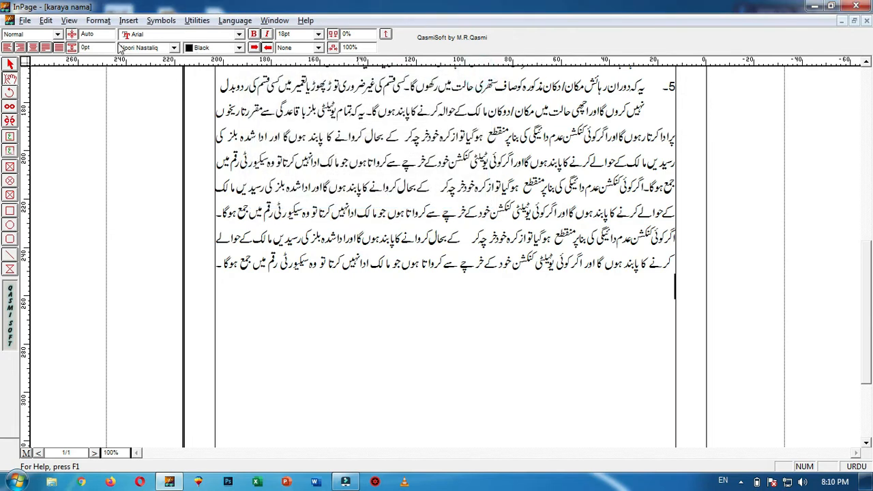
# Open the Paragraph Preferences dialog and close it without changing anything
pyautogui.click(99, 21)
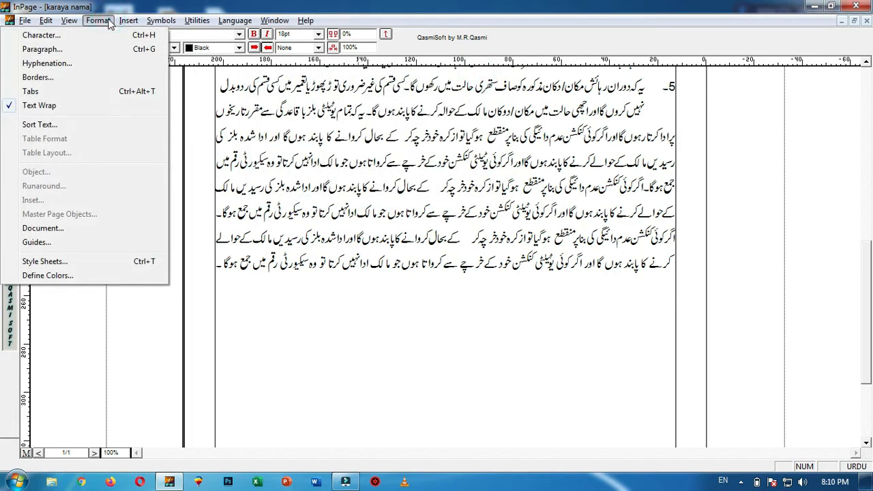
pyautogui.click(400, 136)
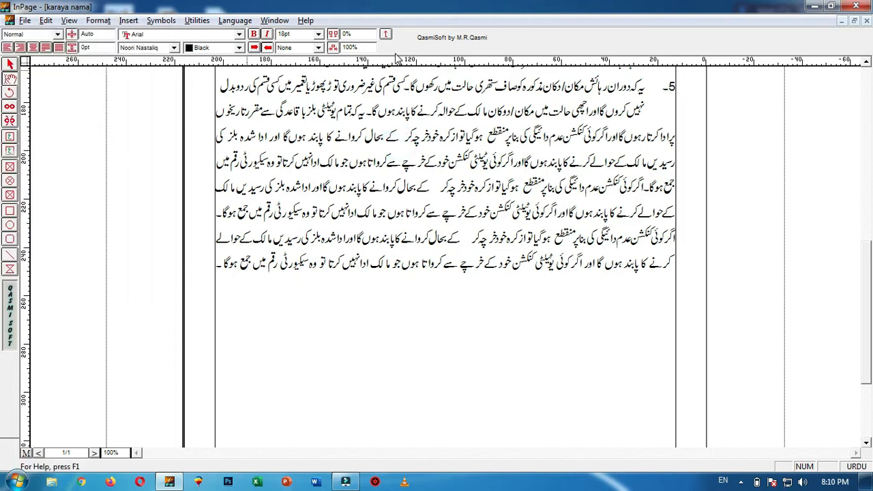
pyautogui.click(101, 21)
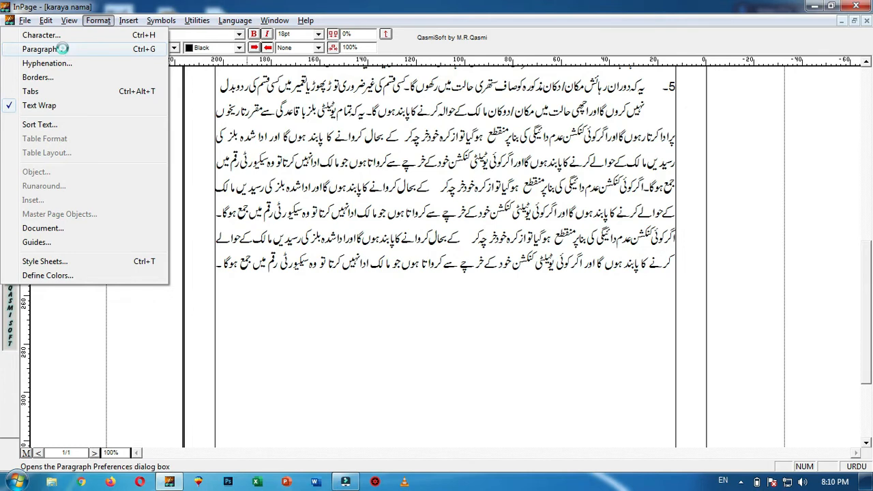
pyautogui.click(64, 52)
pyautogui.click(538, 155)
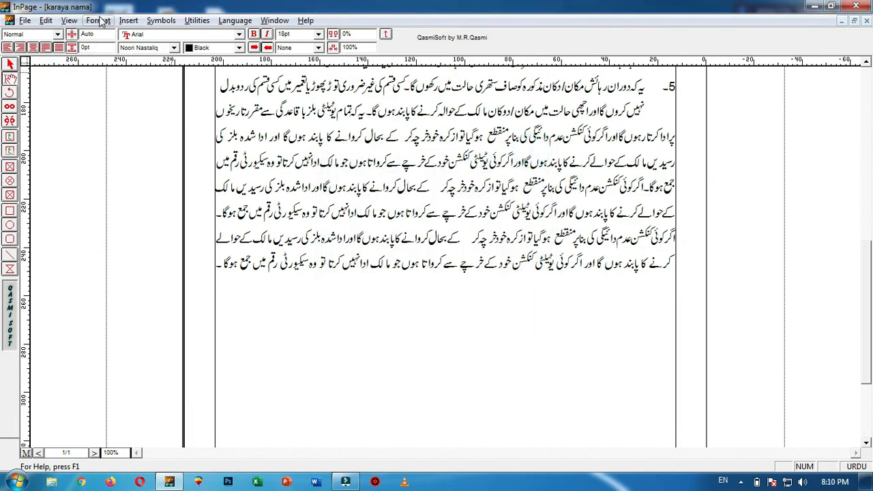
pyautogui.click(98, 20)
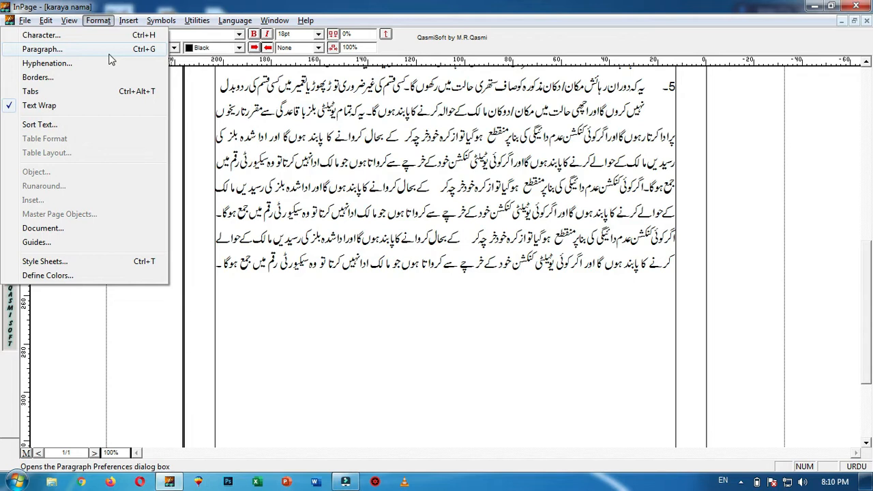
pyautogui.click(415, 348)
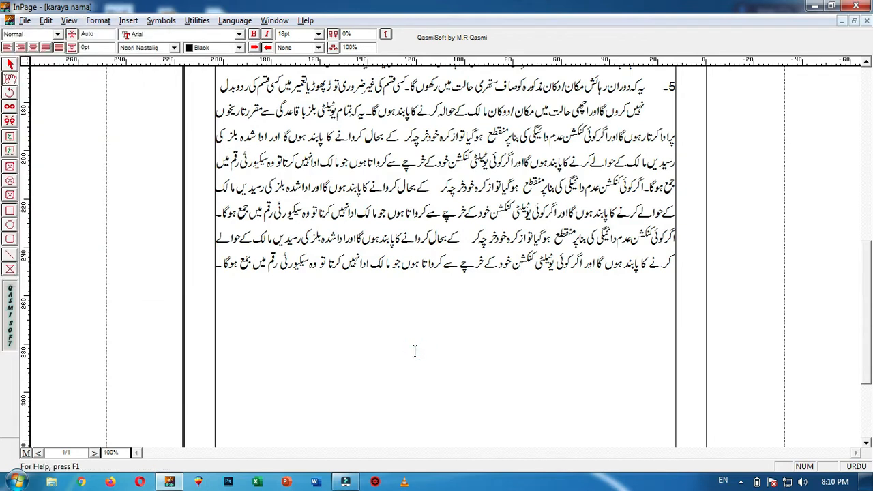
# Reopen Paragraph Preferences, examine the alignment options and cancel the dialog
pyautogui.hotkey('ctrl', 'g')
pyautogui.moveTo(461, 150); pyautogui.dragTo(392, 120)
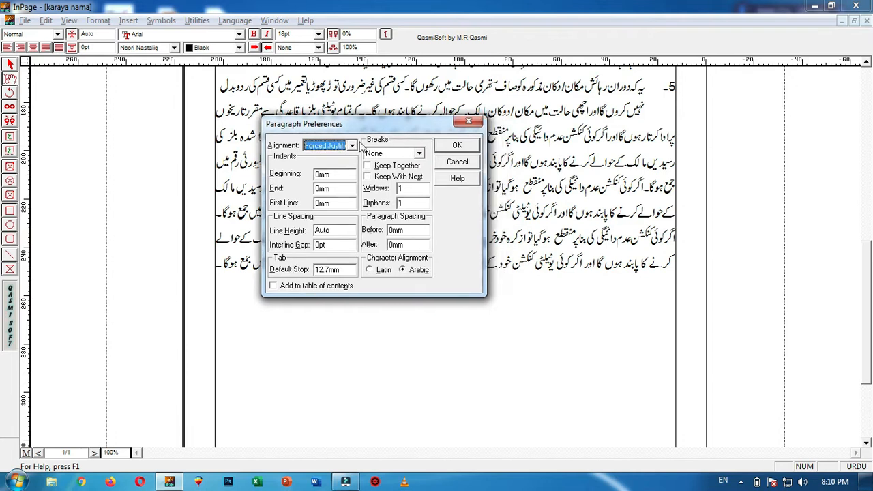
pyautogui.click(351, 146)
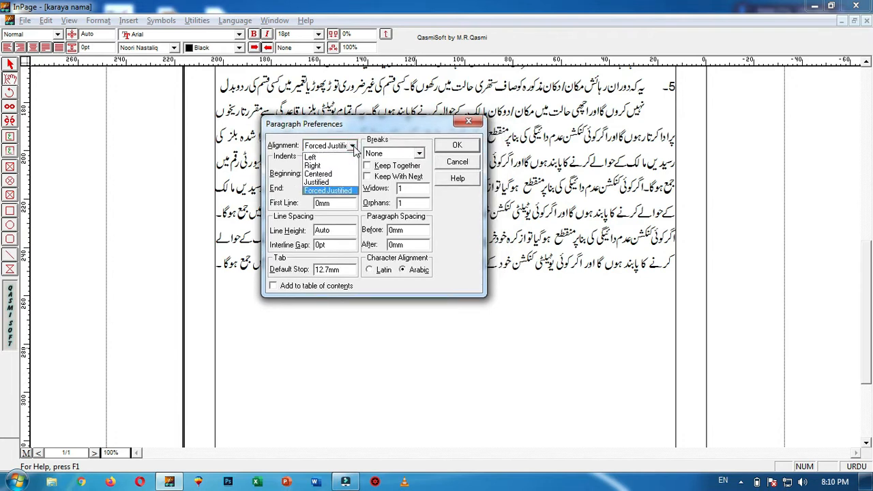
pyautogui.click(353, 146)
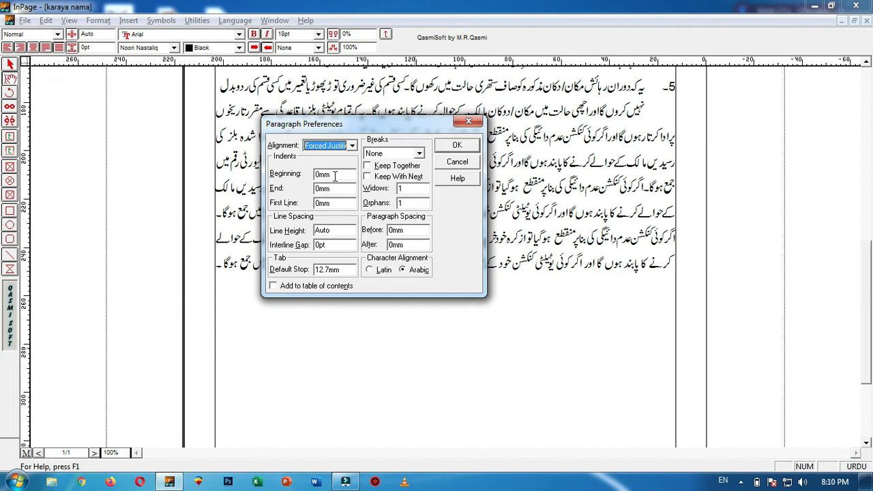
pyautogui.click(457, 162)
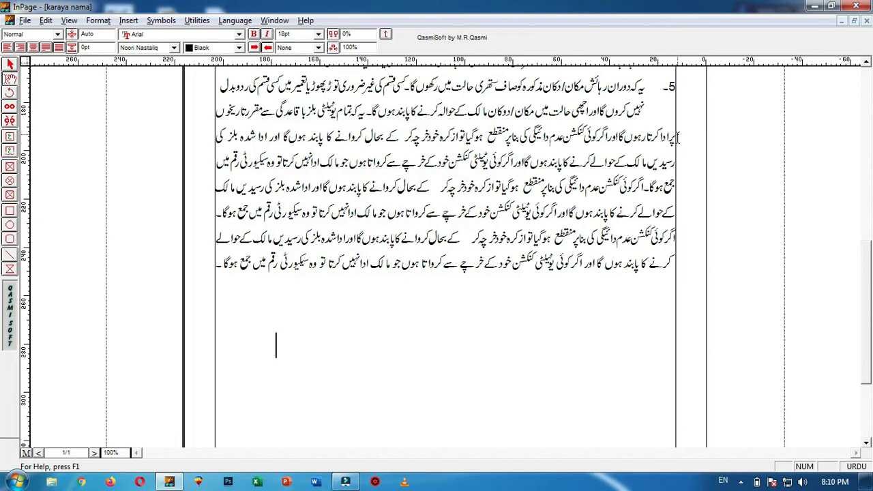
# Try beginning and end indents of 2 mm on the last six lines of text, and undo the change
pyautogui.moveTo(672, 132); pyautogui.dragTo(208, 261)
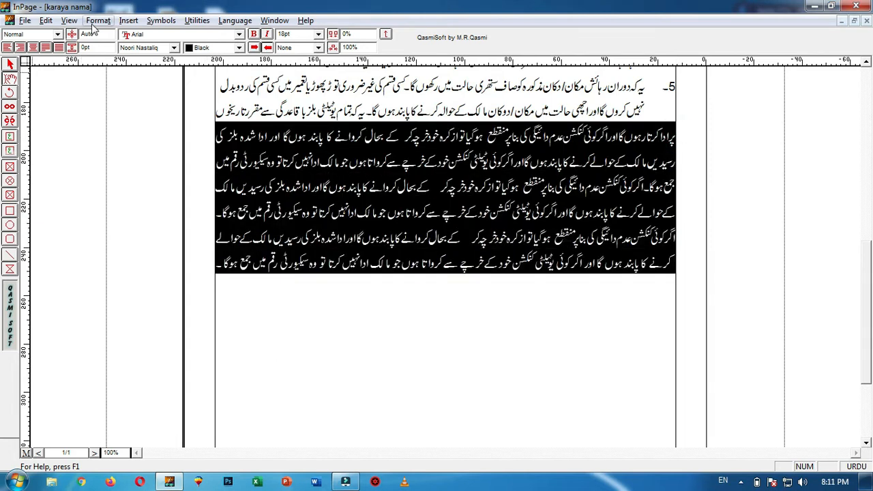
pyautogui.hotkey('ctrl', 'shift', 'f')
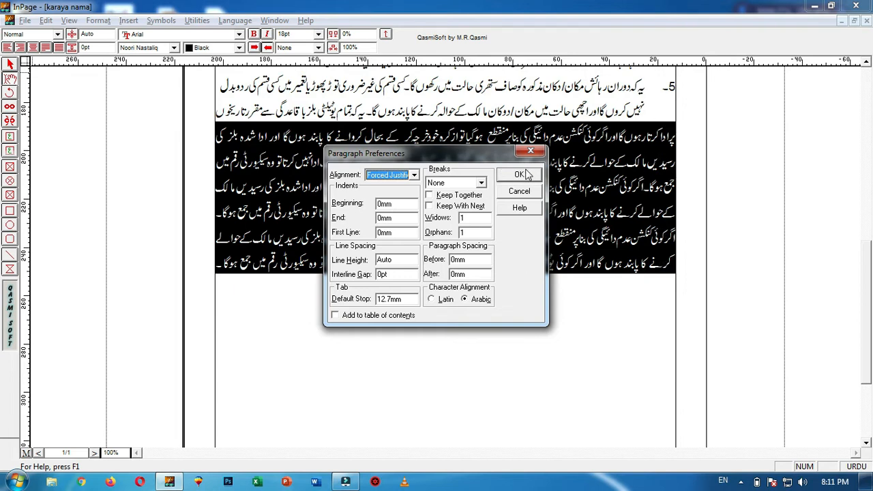
pyautogui.doubleClick(403, 205)
pyautogui.write('2')
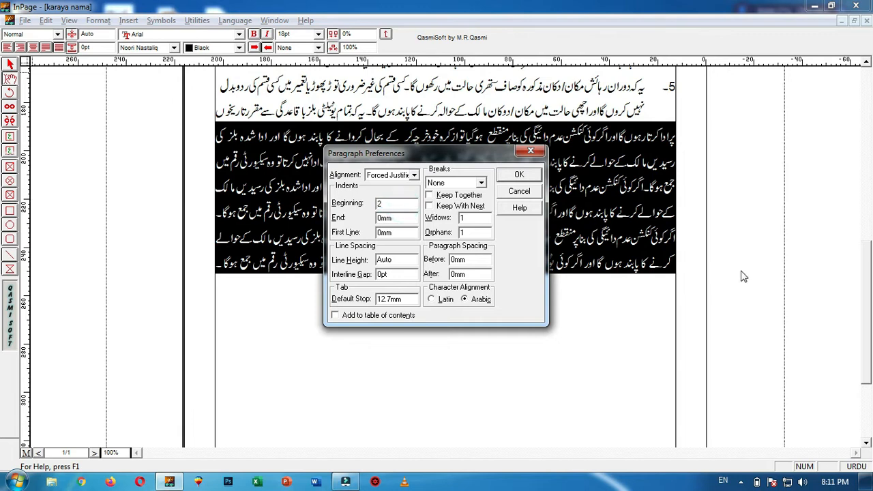
pyautogui.doubleClick(402, 217)
pyautogui.write('2')
pyautogui.moveTo(430, 154); pyautogui.dragTo(426, 143)
pyautogui.click(396, 206)
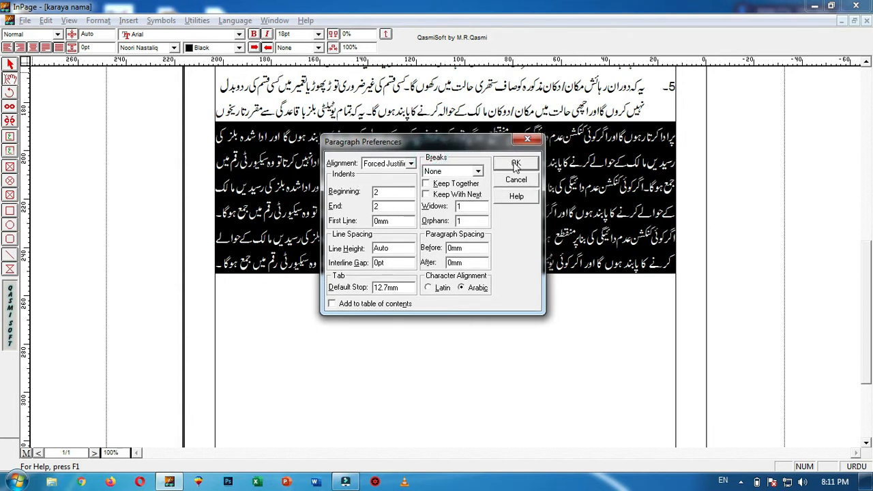
pyautogui.click(510, 164)
pyautogui.click(670, 183)
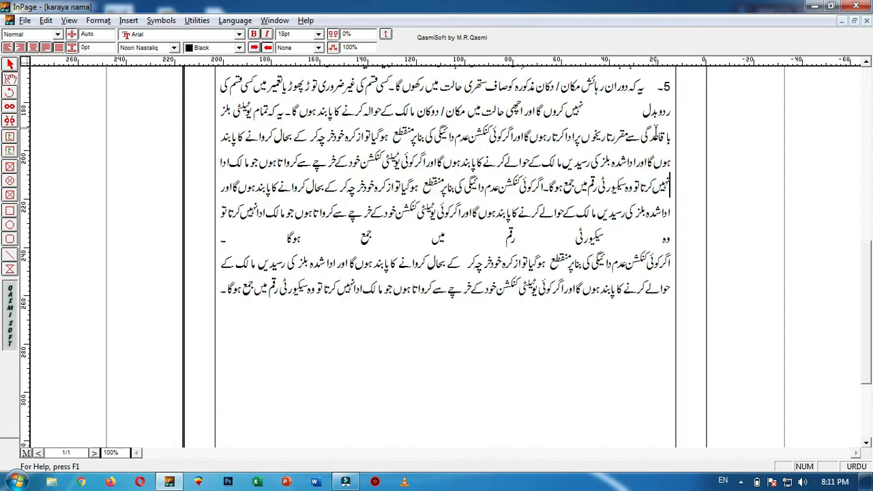
pyautogui.hotkey('ctrl', 'z')
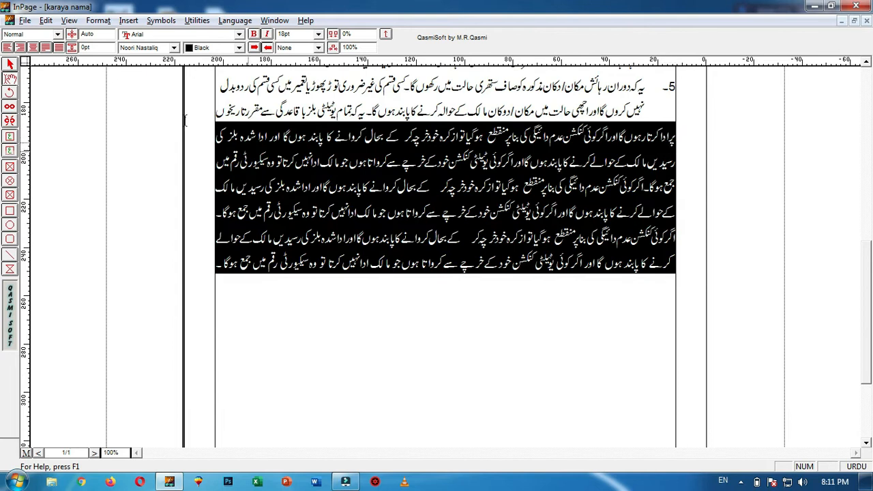
# Justify the selected last six lines, try beginning and end indents of 5 mm on them, and undo the indents
pyautogui.click(46, 47)
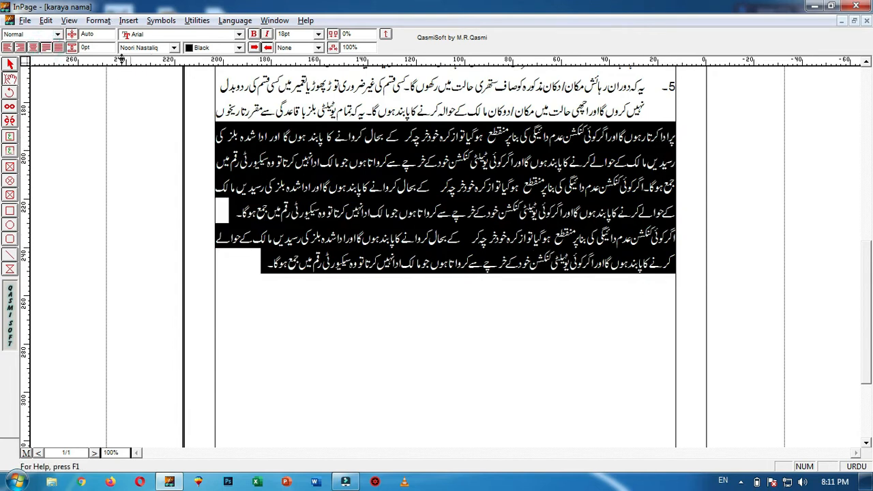
pyautogui.hotkey('ctrl', 'm')
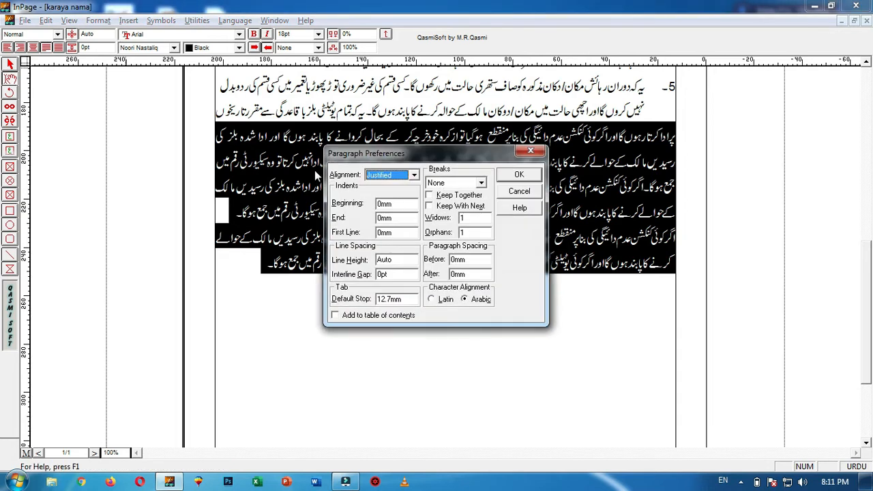
pyautogui.doubleClick(409, 204)
pyautogui.write('5')
pyautogui.press('Tab')
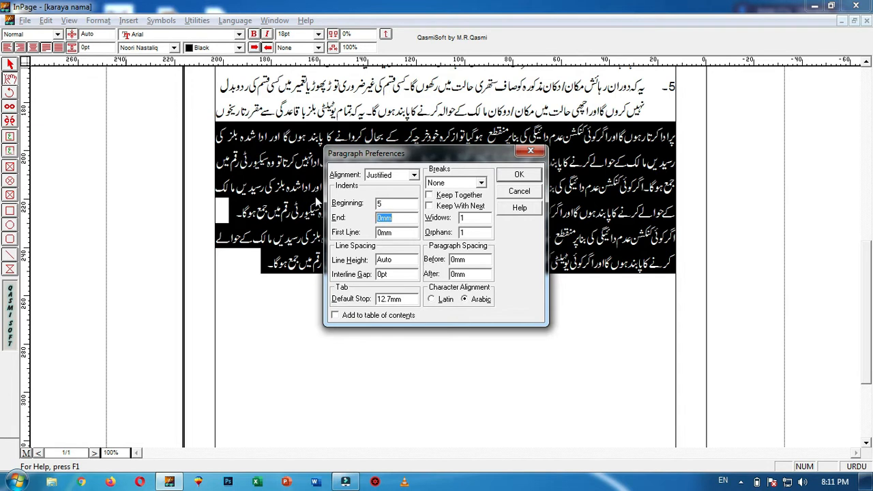
pyautogui.click(519, 175)
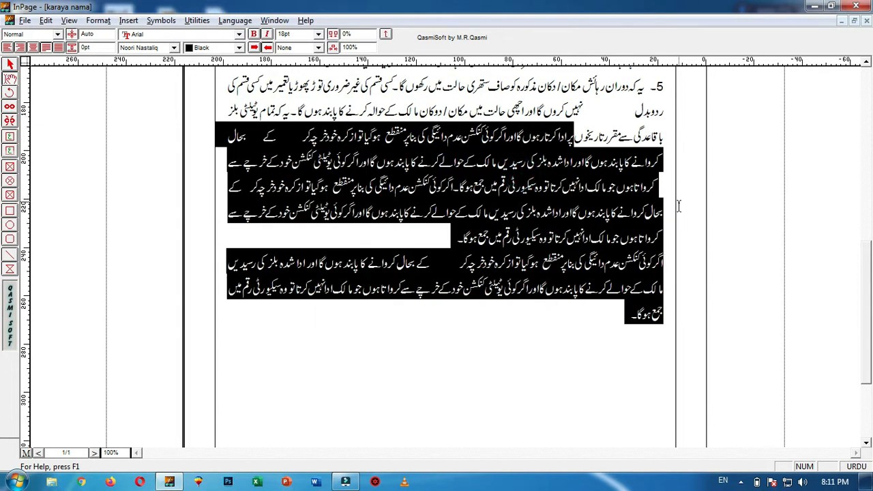
pyautogui.click(675, 170)
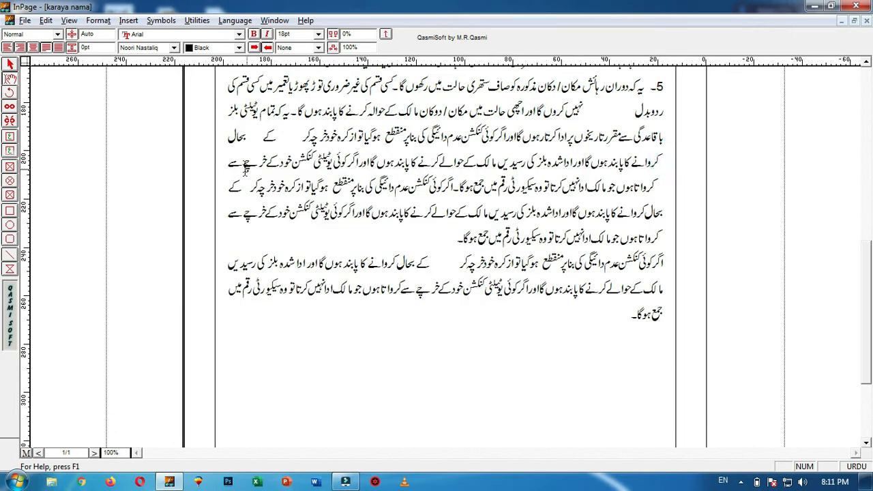
pyautogui.click(227, 164)
pyautogui.hotkey('ctrl', 'z')
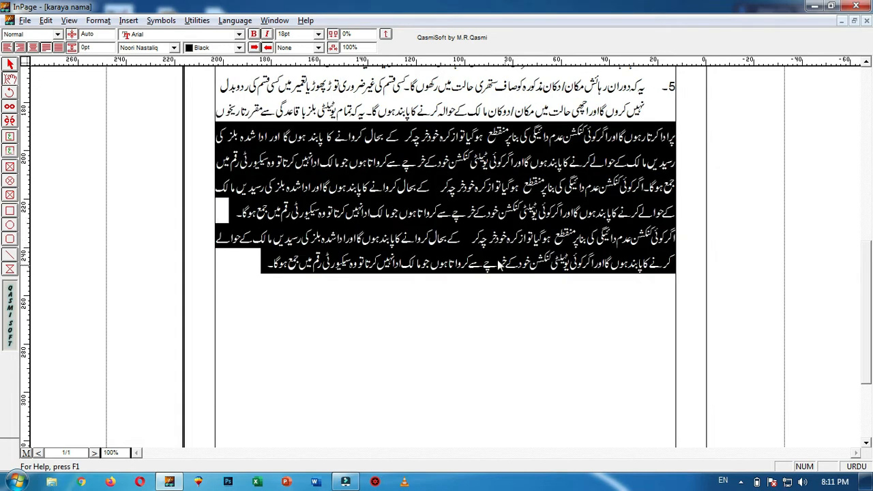
# Examine the first-line indent setting in Paragraph Preferences and cancel the dialog
pyautogui.click(98, 20)
pyautogui.click(60, 49)
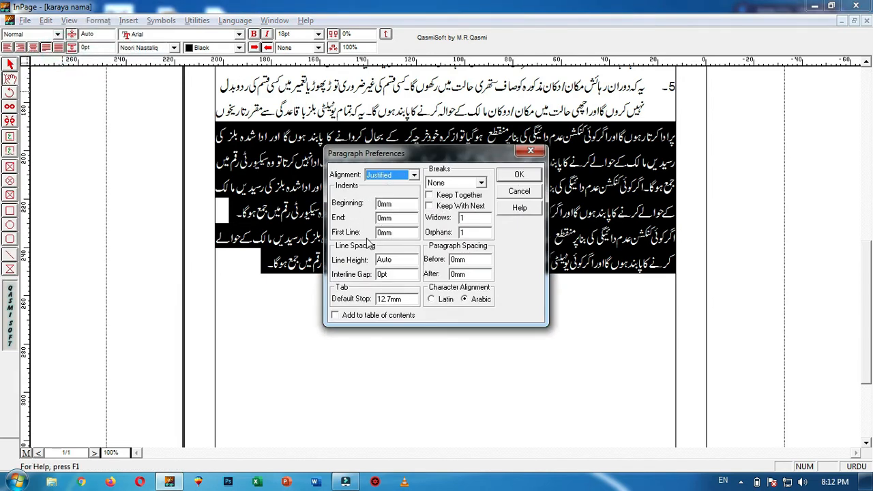
pyautogui.click(519, 191)
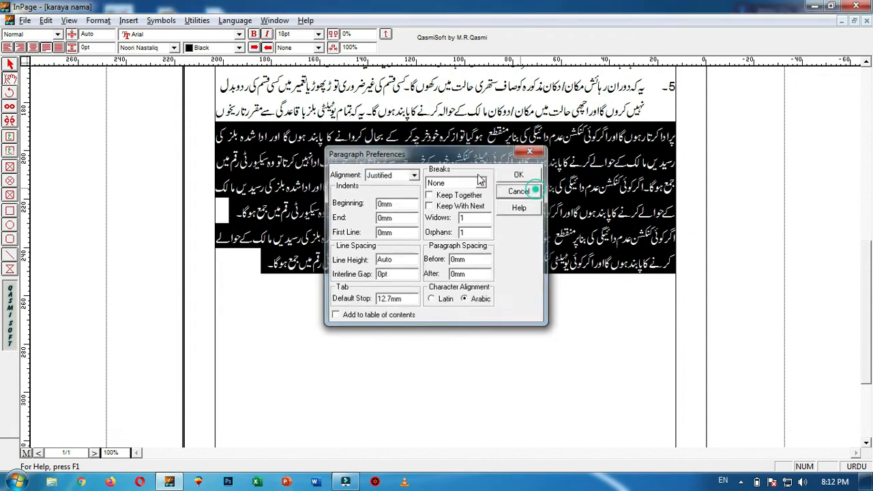
# Insert a blank line above the last paragraph and give that paragraph a first-line indent of 10 mm
pyautogui.click(261, 266)
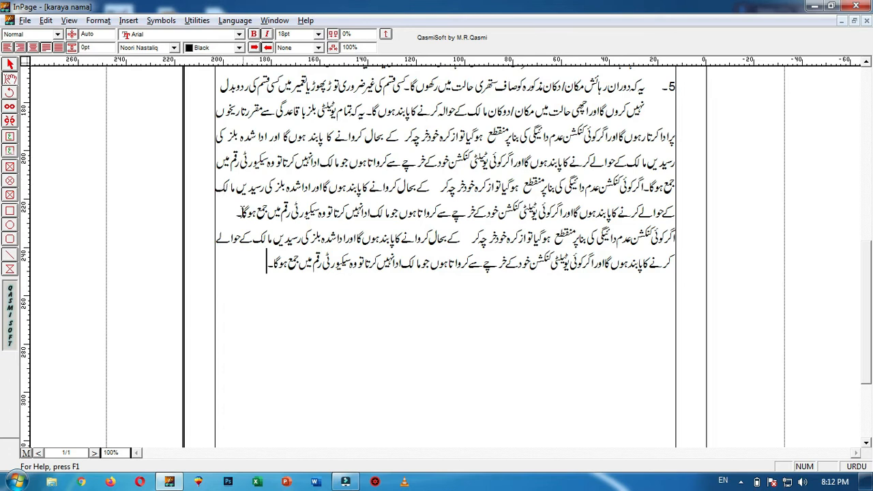
pyautogui.press('Return')
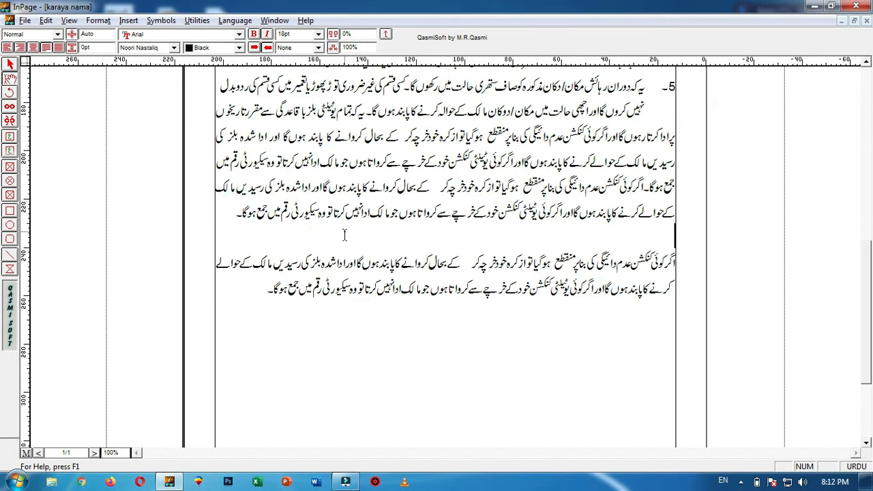
pyautogui.click(672, 258)
pyautogui.click(98, 20)
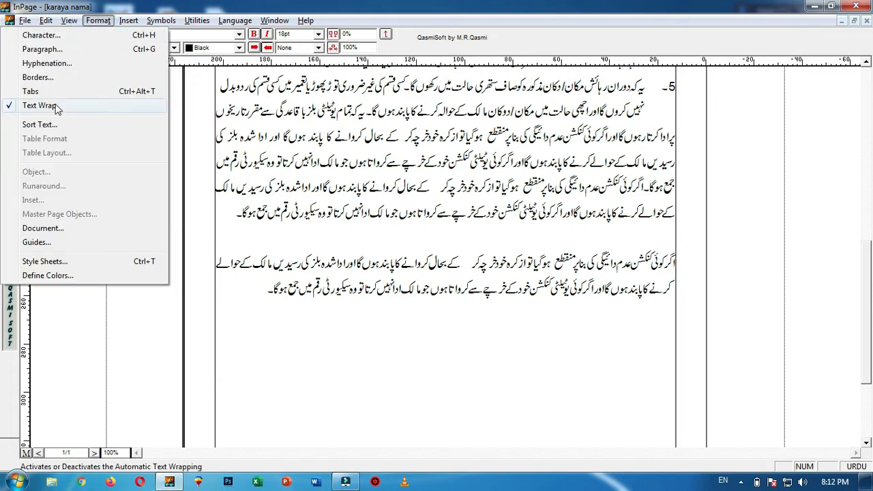
pyautogui.click(50, 50)
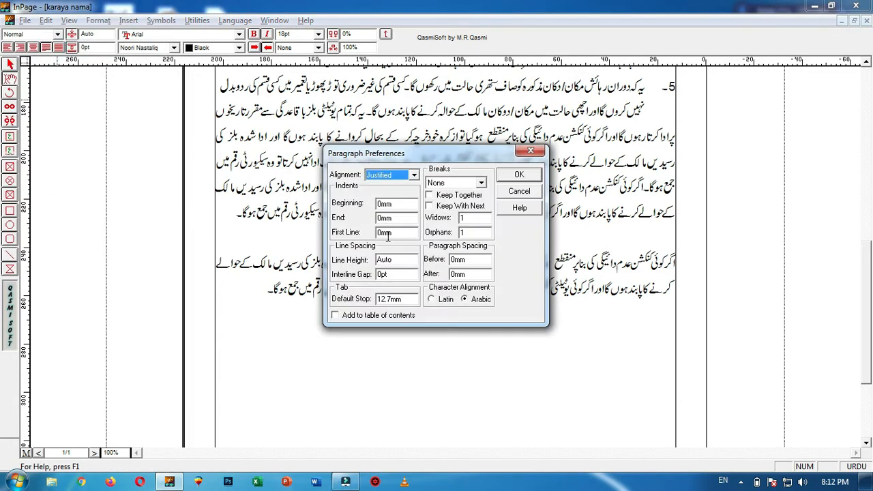
pyautogui.moveTo(400, 235); pyautogui.dragTo(321, 232)
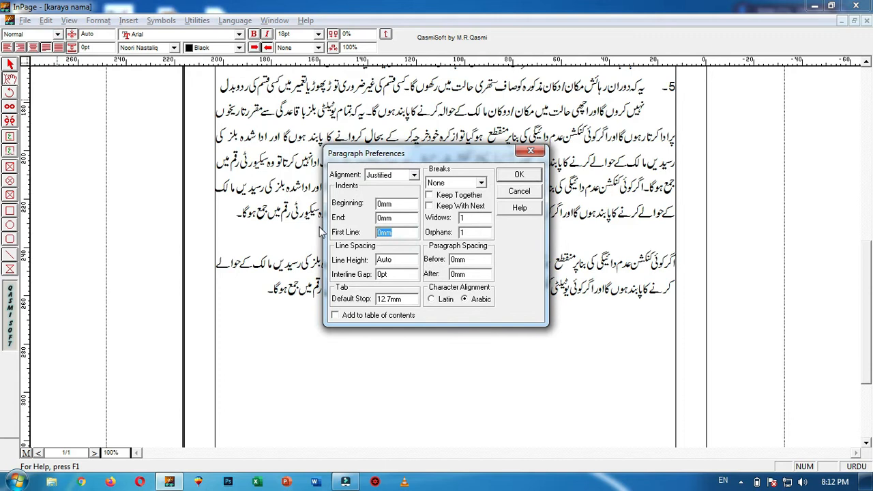
pyautogui.write('10')
pyautogui.click(520, 176)
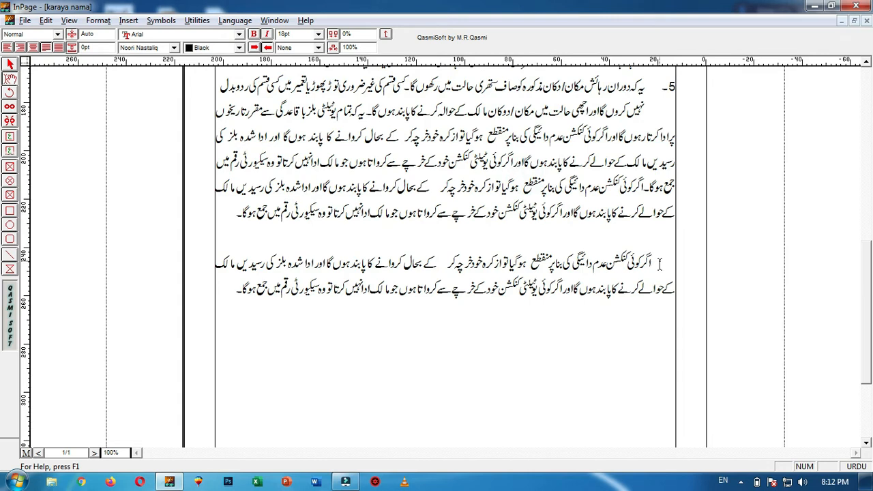
# Add the trial line "میں کیا کام کر رہا ہوں" as a new paragraph at the end of the text
pyautogui.click(238, 290)
pyautogui.write('میں کیا کام کر رہا ہوں')
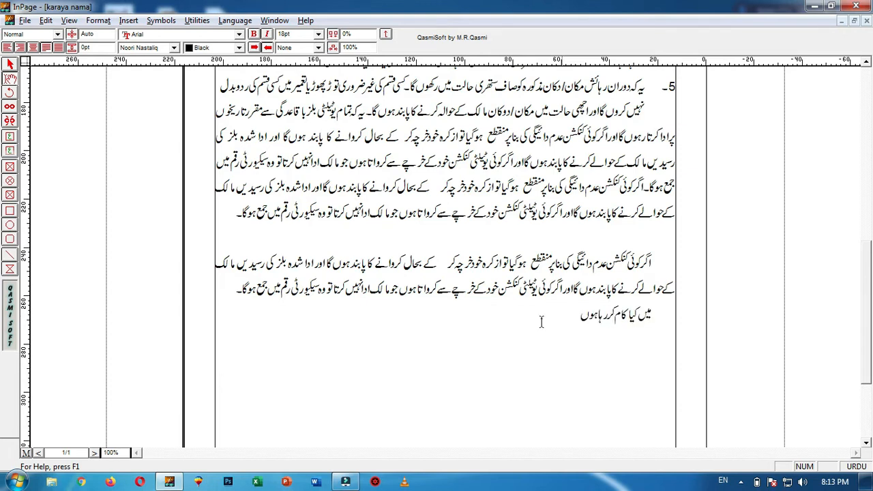
pyautogui.click(578, 314)
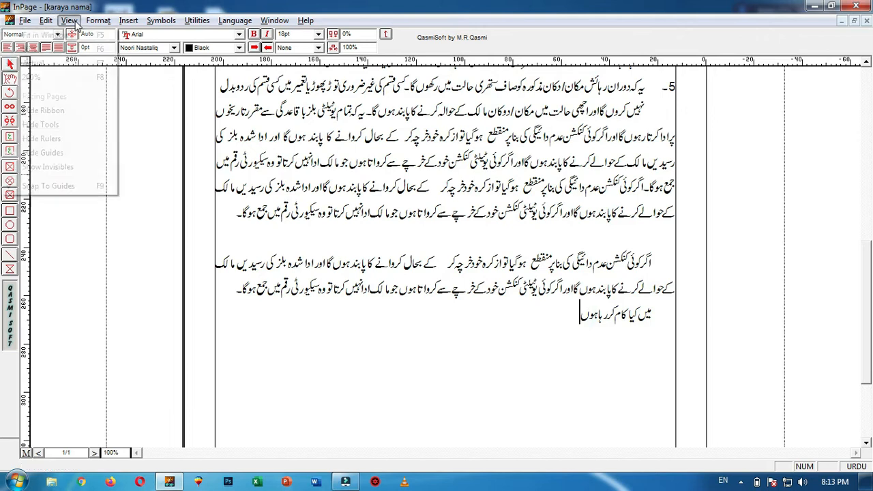
# Examine the paragraph preferences of the trial line and close the dialog without changes
pyautogui.click(69, 20)
pyautogui.click(48, 49)
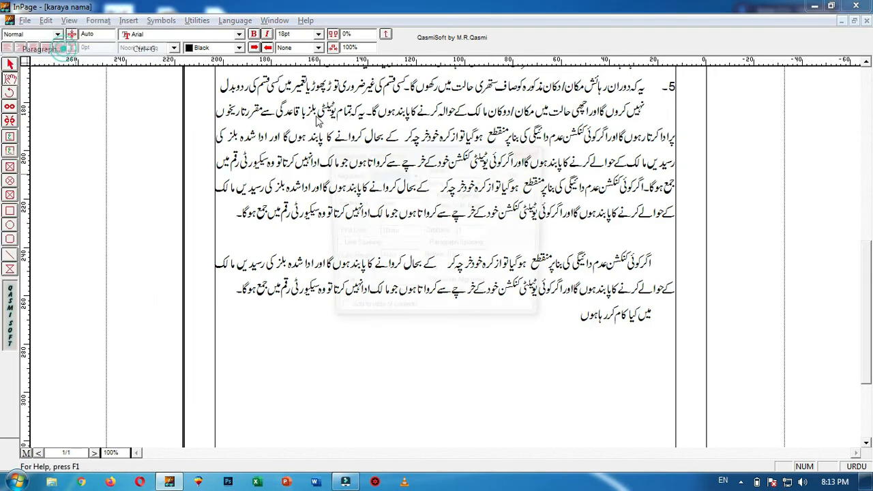
pyautogui.moveTo(420, 155); pyautogui.dragTo(369, 113)
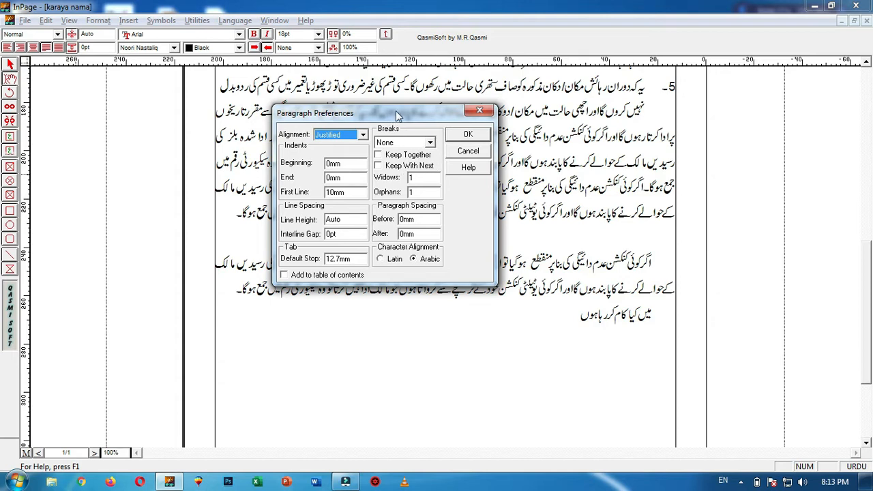
pyautogui.moveTo(395, 111); pyautogui.dragTo(419, 108)
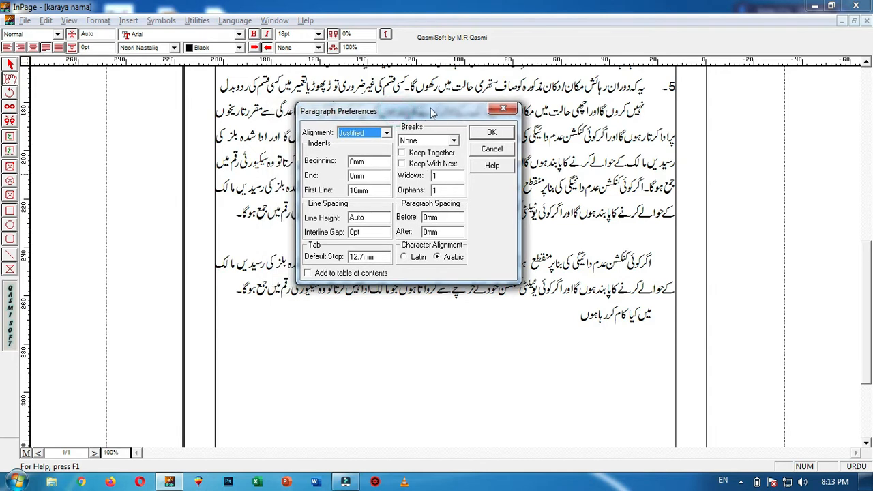
pyautogui.click(505, 110)
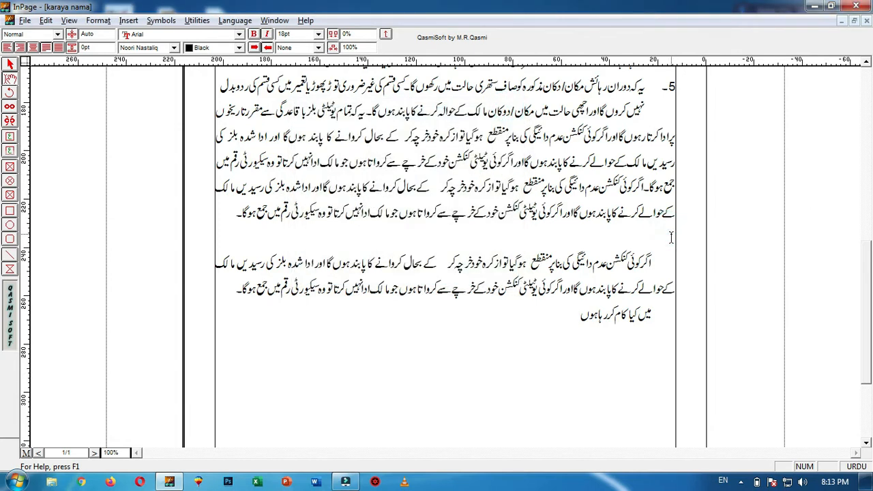
# Delete the blank line above the last full paragraph and the trial line below it
pyautogui.press('BackSpace')
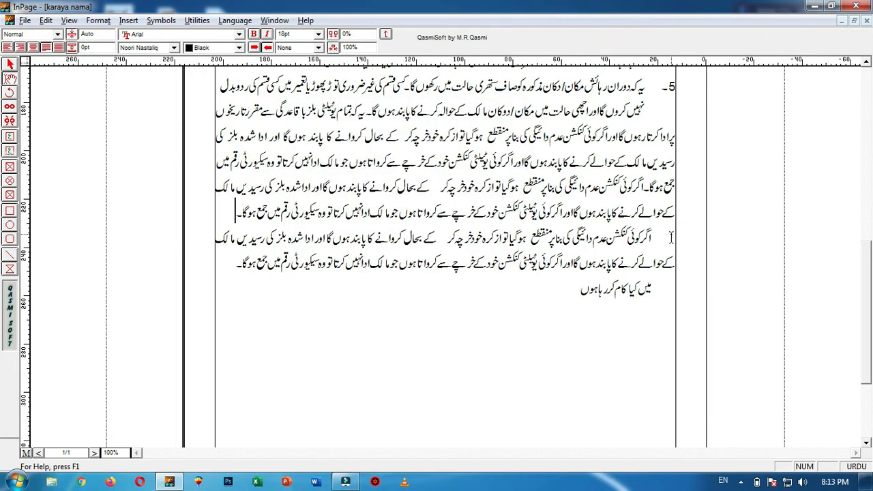
pyautogui.tripleClick(659, 289)
pyautogui.press('BackSpace')
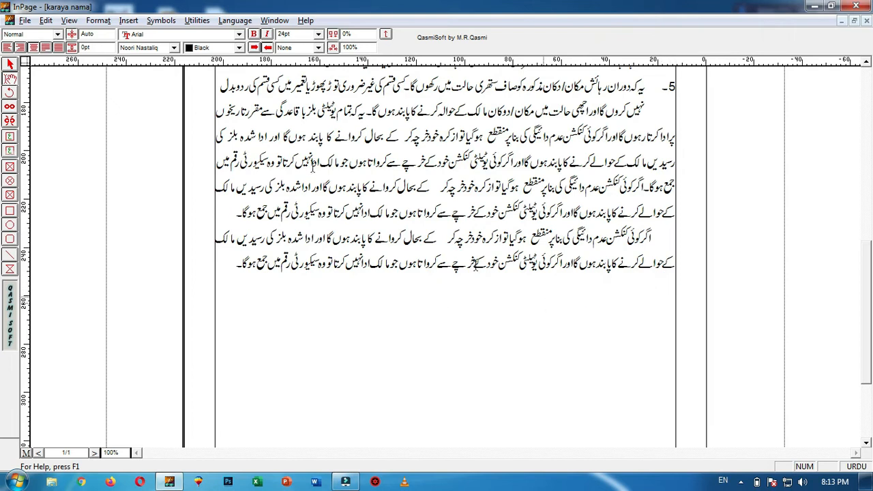
# Right-align clause 5 and the paragraph below it, and deselect the text
pyautogui.moveTo(675, 130); pyautogui.dragTo(229, 267)
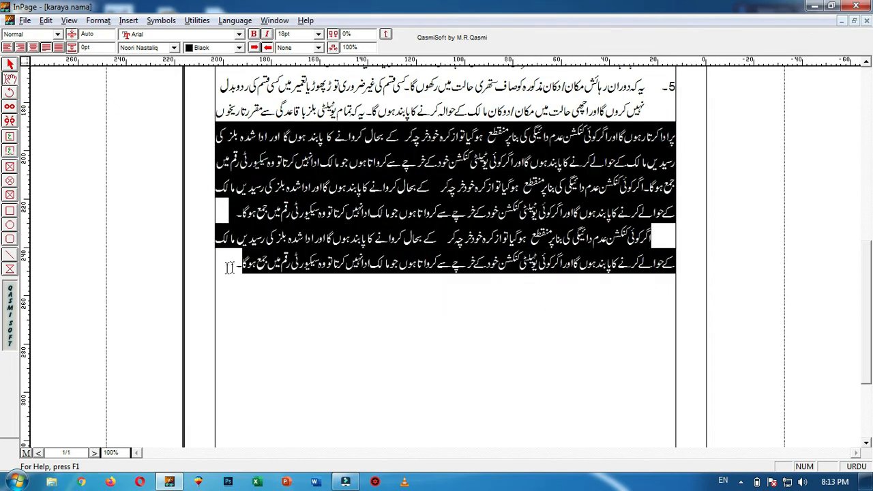
pyautogui.click(20, 48)
pyautogui.click(590, 319)
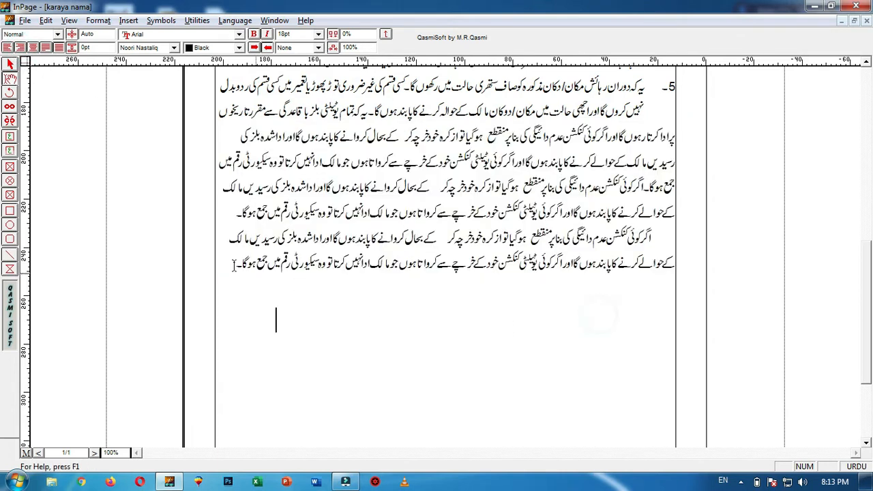
# Open the border attributes for the agreement's title at the start of the page and set the border above to Indents
pyautogui.click(96, 21)
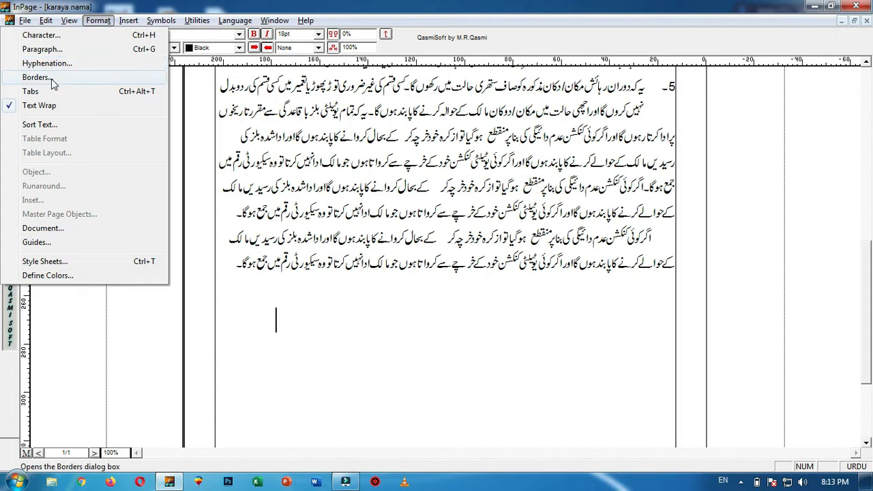
pyautogui.moveTo(866, 330); pyautogui.dragTo(865, 160)
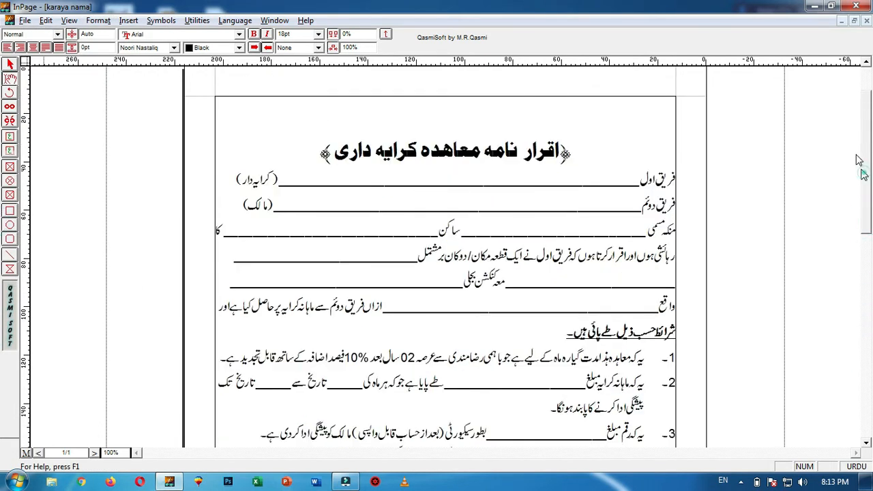
pyautogui.click(566, 212)
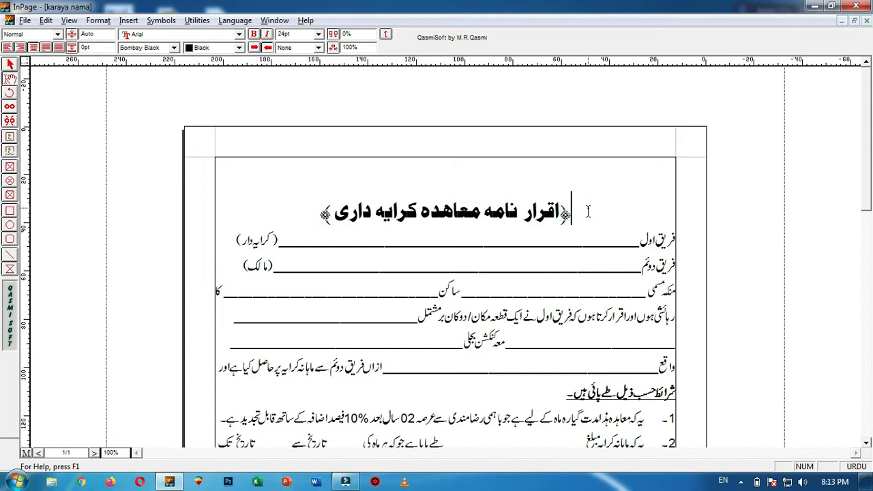
pyautogui.moveTo(579, 212); pyautogui.dragTo(317, 213)
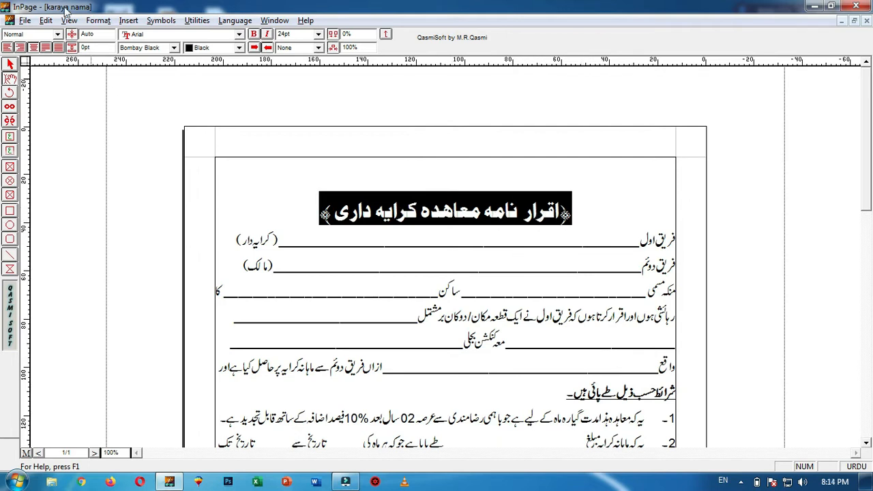
pyautogui.click(101, 21)
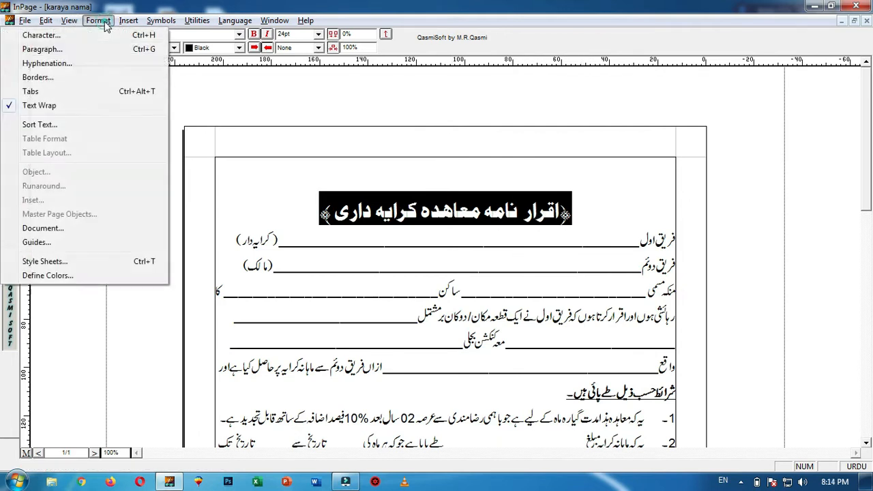
pyautogui.click(41, 78)
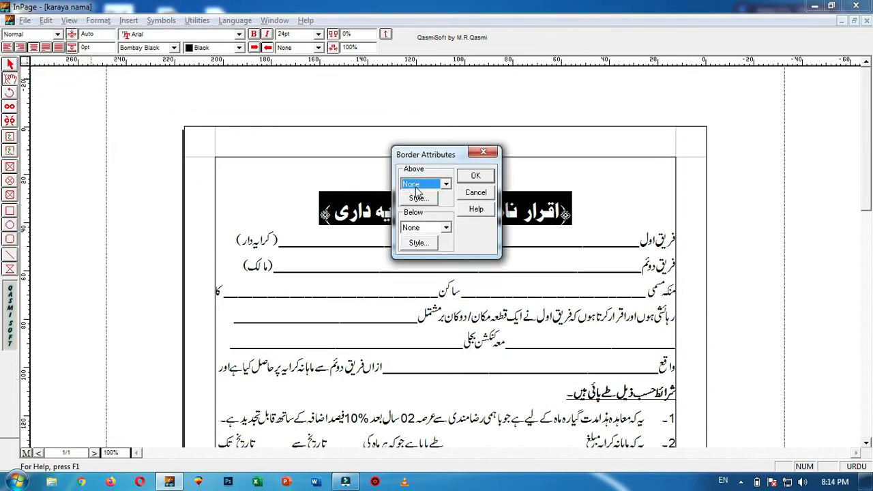
pyautogui.click(447, 184)
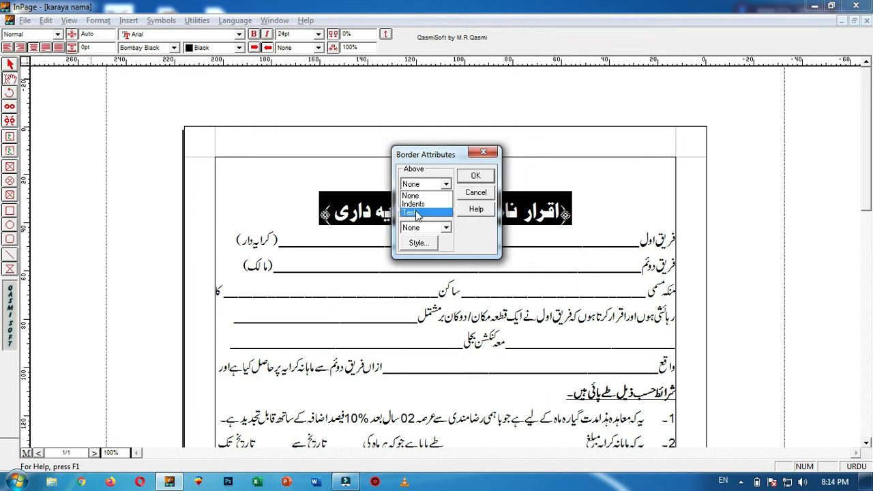
pyautogui.click(426, 204)
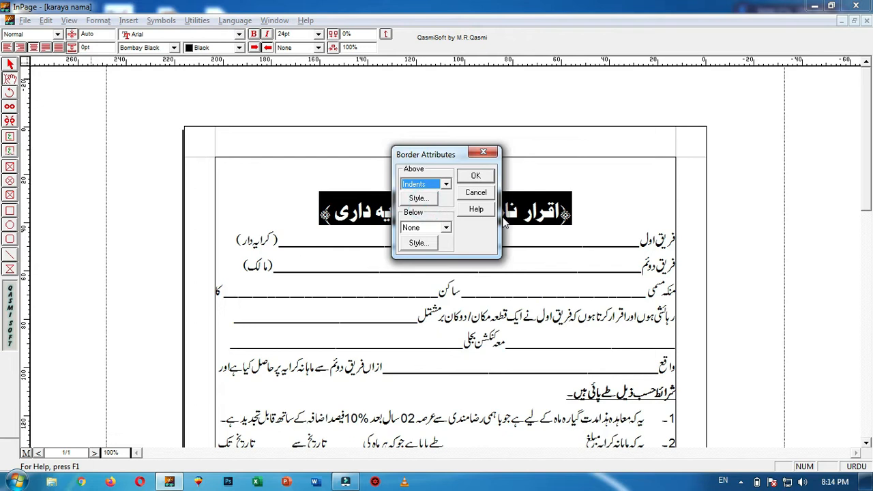
# Set the border below the agreement's title to Indents
pyautogui.click(447, 229)
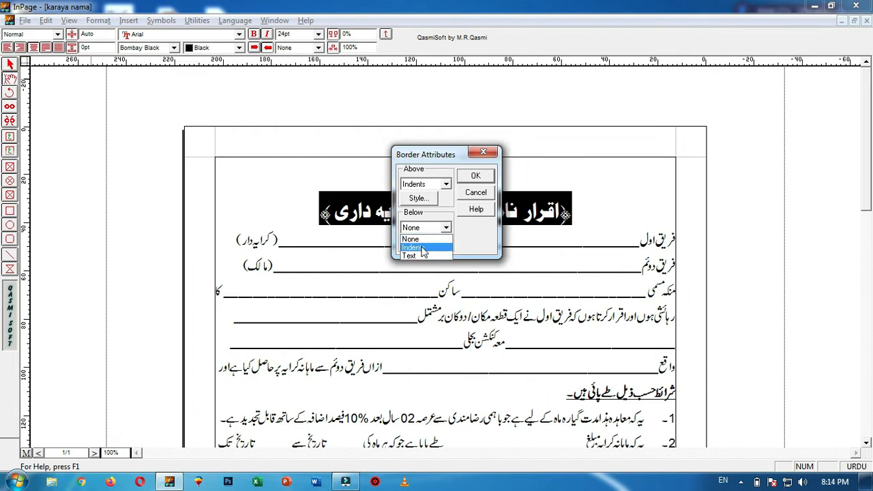
pyautogui.click(433, 157)
pyautogui.click(447, 229)
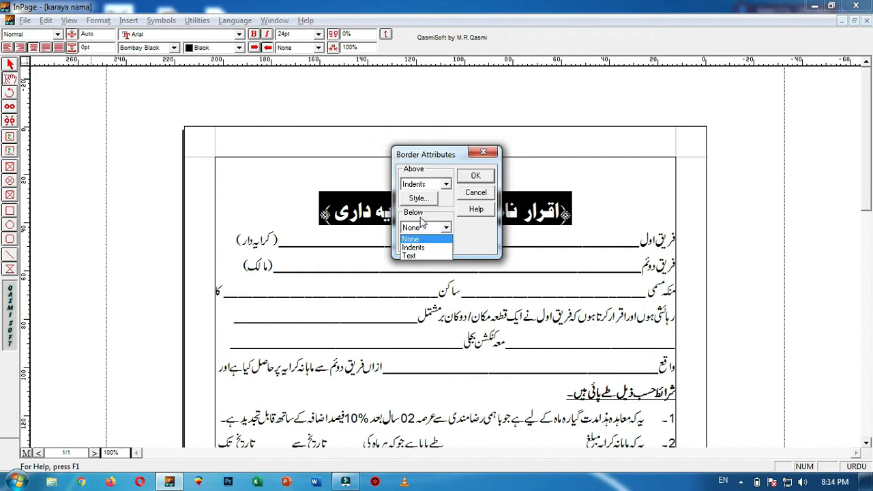
pyautogui.click(418, 248)
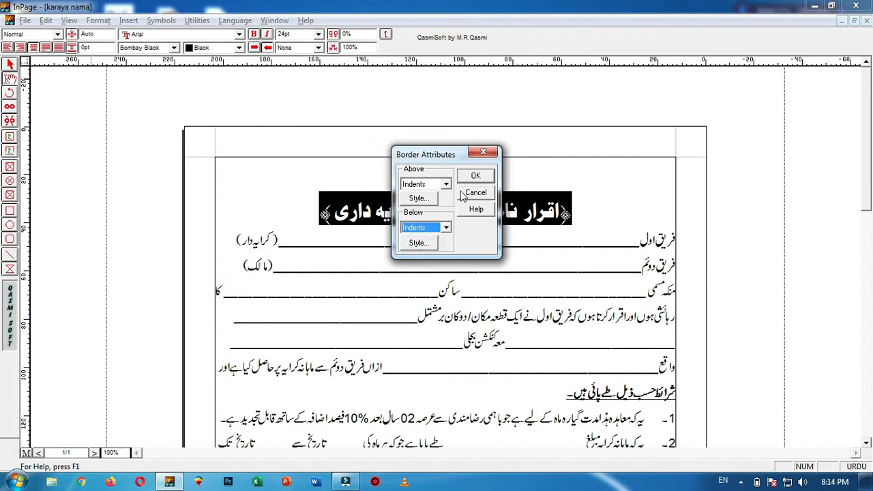
# Keep the default line styles for the title's upper and lower borders, apply the borders, and deselect the title
pyautogui.click(418, 198)
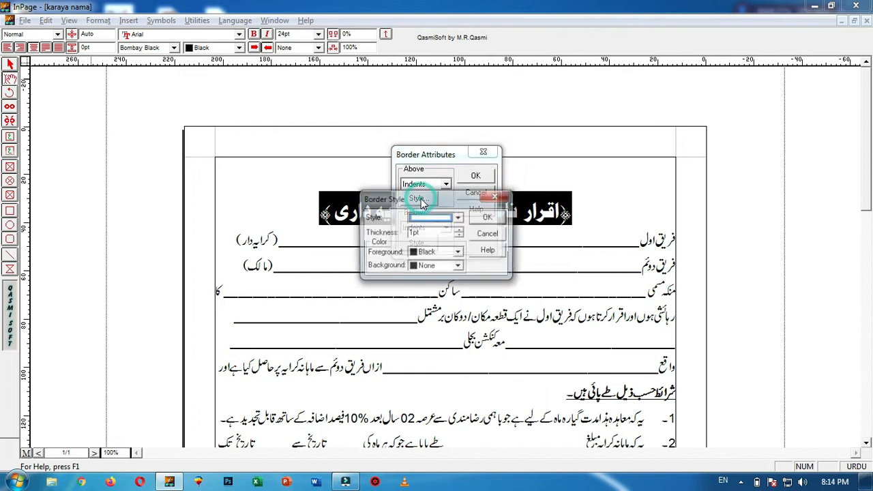
pyautogui.click(488, 217)
pyautogui.click(419, 244)
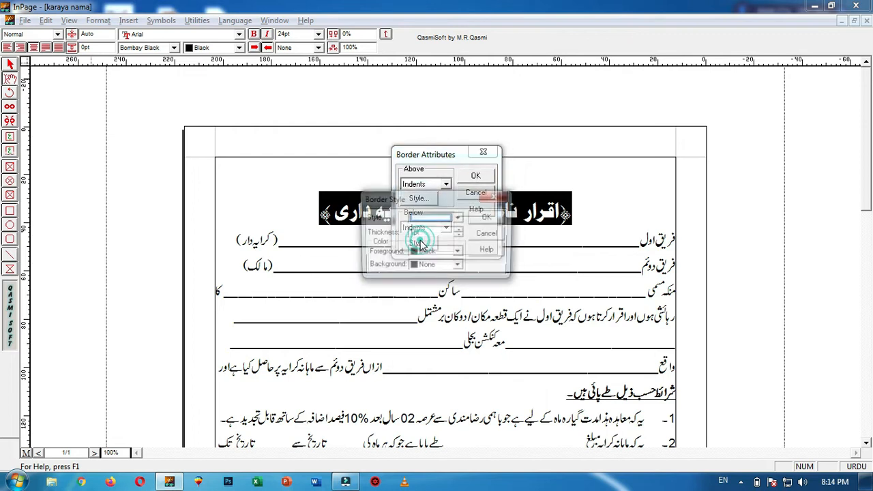
pyautogui.click(500, 235)
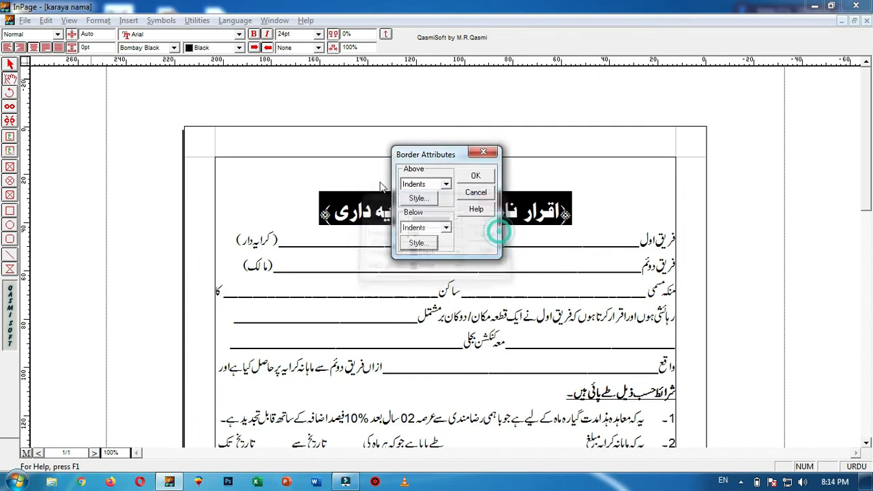
pyautogui.click(477, 176)
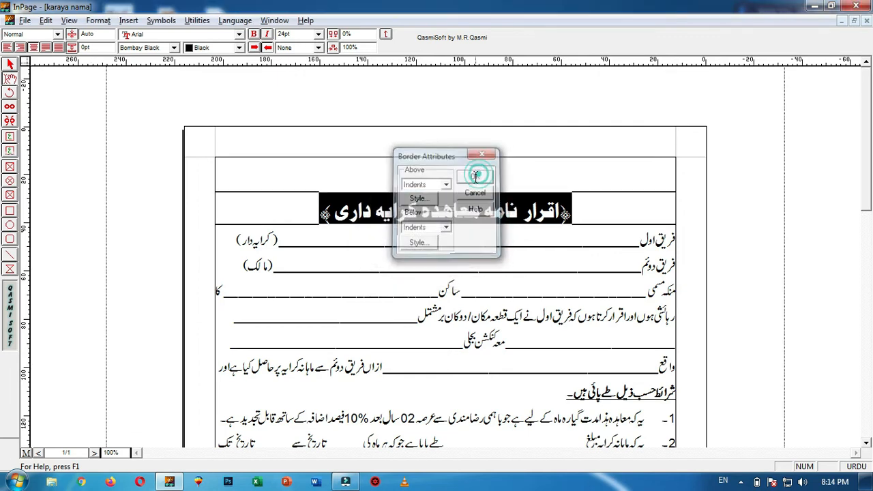
pyautogui.click(455, 236)
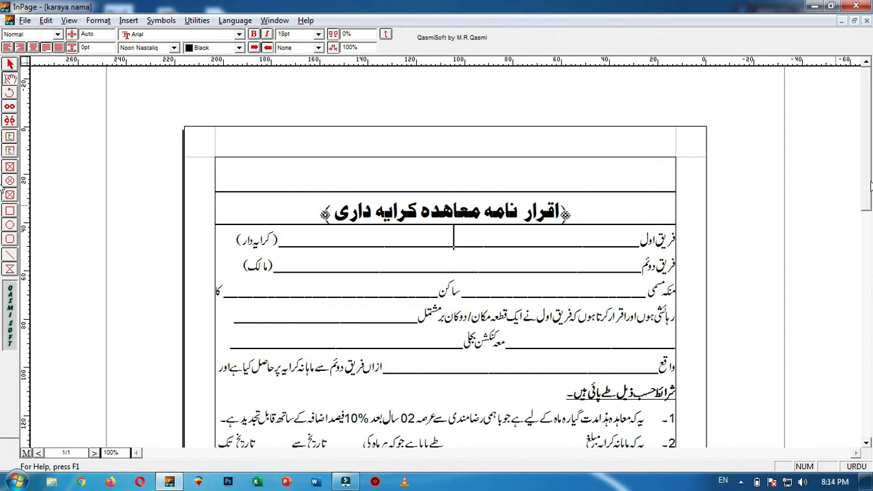
# Place two tab stops on the blank line below the last paragraph, the second at about 135 mm, and close the tab settings
pyautogui.moveTo(864, 148); pyautogui.dragTo(872, 257)
pyautogui.click(97, 21)
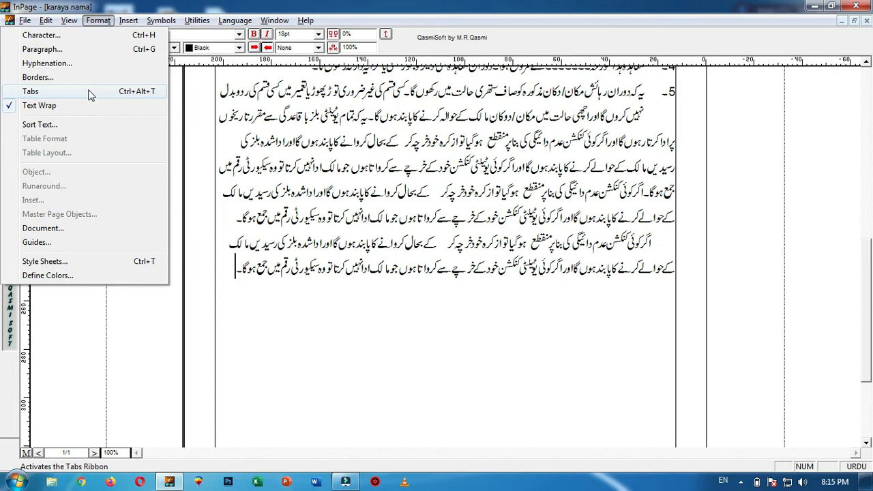
pyautogui.click(399, 32)
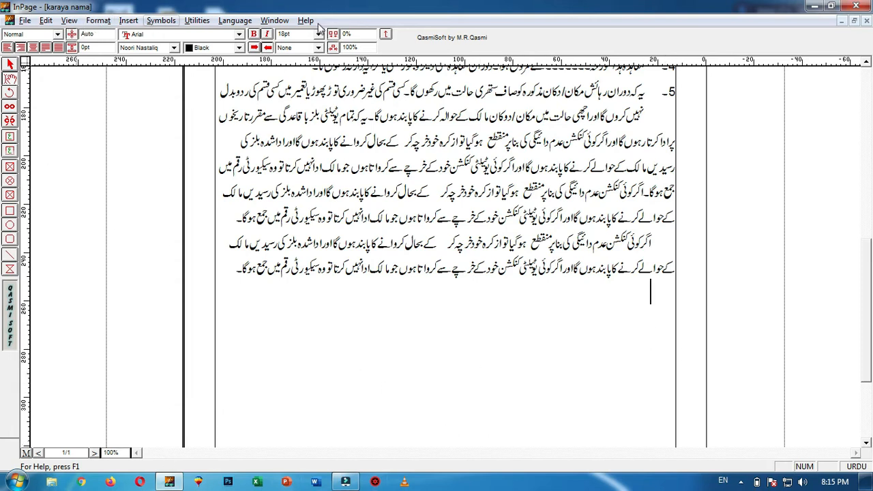
pyautogui.click(387, 34)
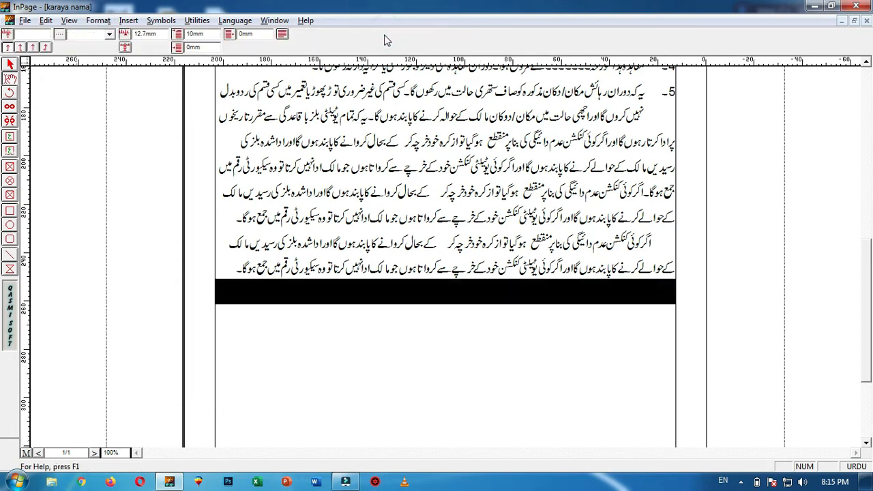
pyautogui.click(384, 38)
pyautogui.click(97, 20)
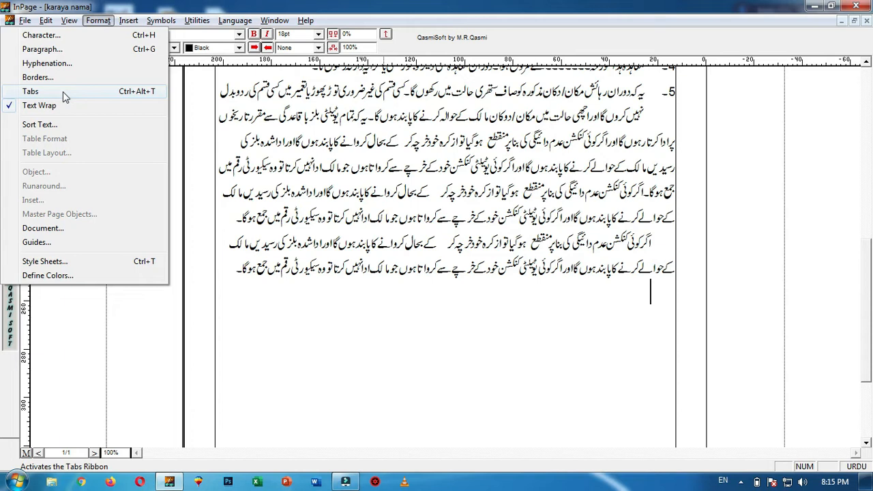
pyautogui.click(63, 92)
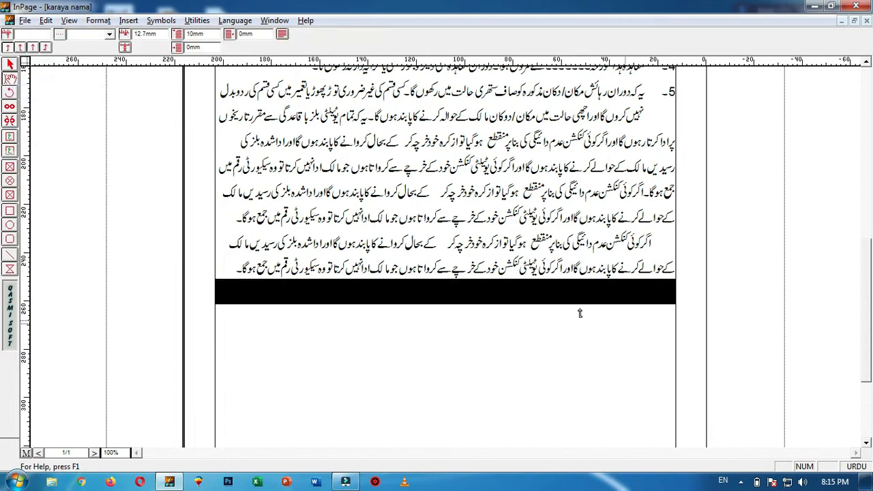
pyautogui.click(508, 299)
pyautogui.click(350, 297)
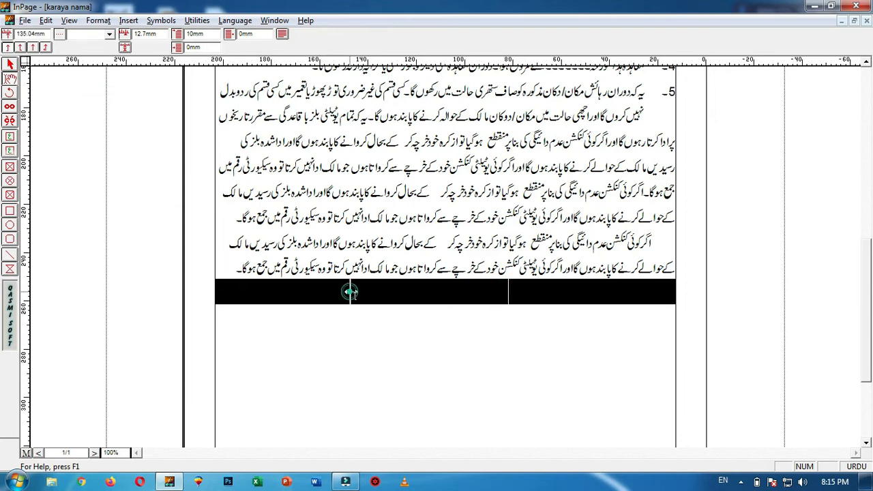
pyautogui.click(411, 331)
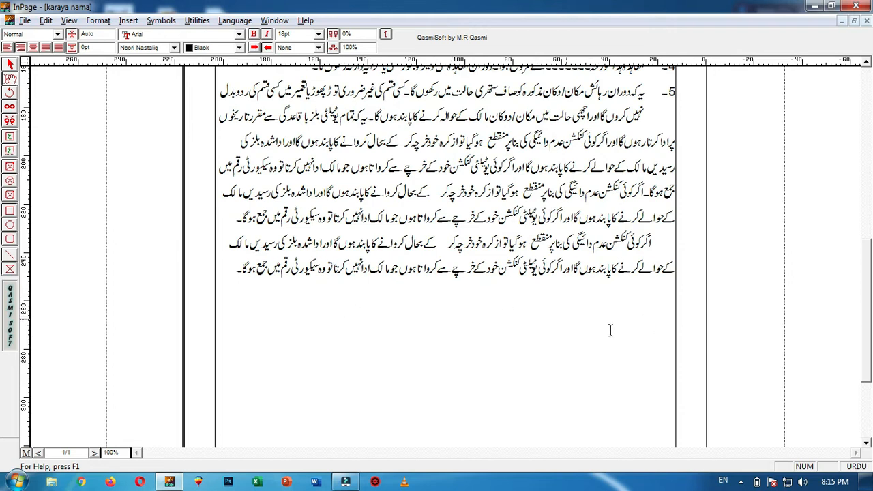
# Try the tab stops below the last paragraph, advancing three tabs on one new line and four tabs on the following one
pyautogui.press('Return')
pyautogui.press('Tab')
pyautogui.press('Tab')
pyautogui.press('Tab')
pyautogui.press('Return')
pyautogui.press('Tab')
pyautogui.press('Tab')
pyautogui.press('Tab')
pyautogui.press('Tab')
pyautogui.click(99, 21)
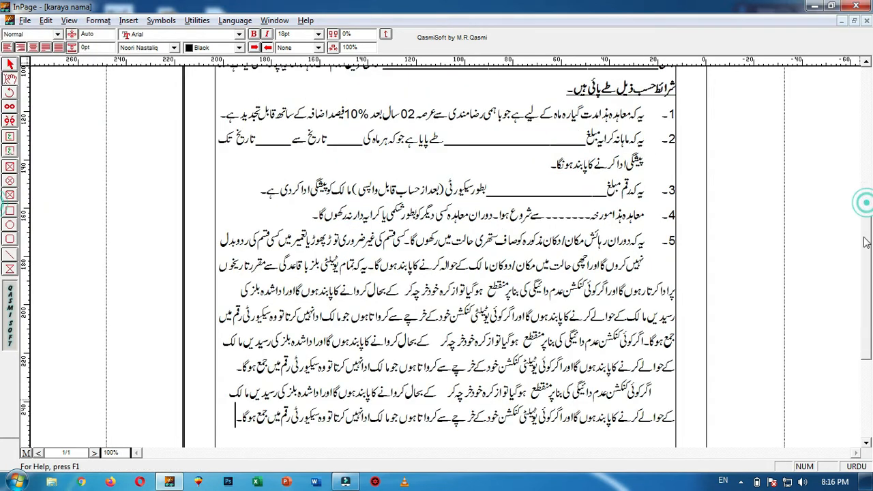
pyautogui.scroll(-3, 866, 211)
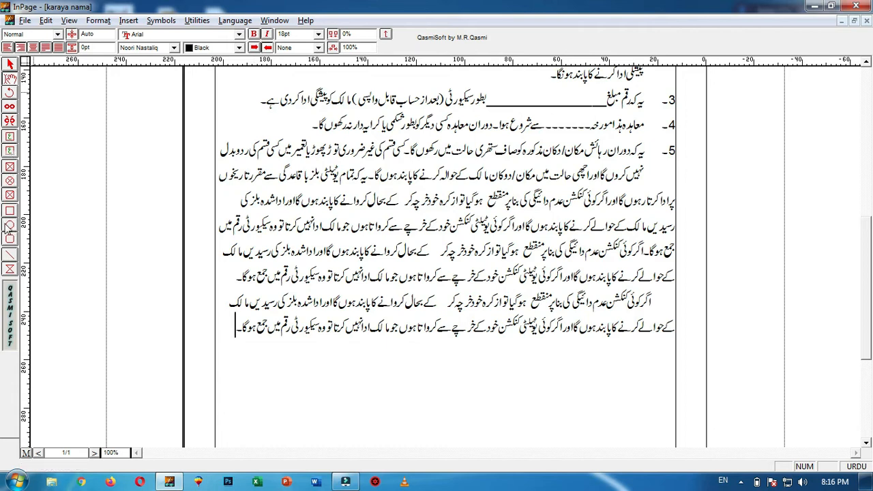
pyautogui.click(96, 20)
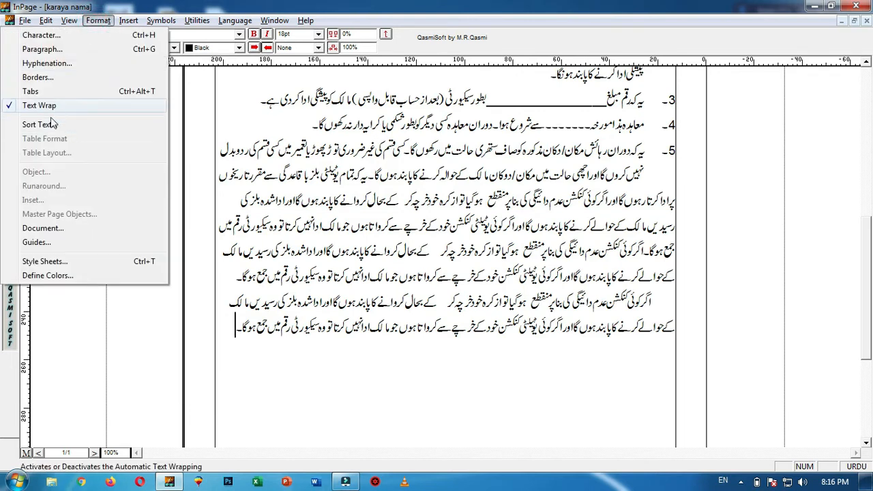
pyautogui.click(279, 381)
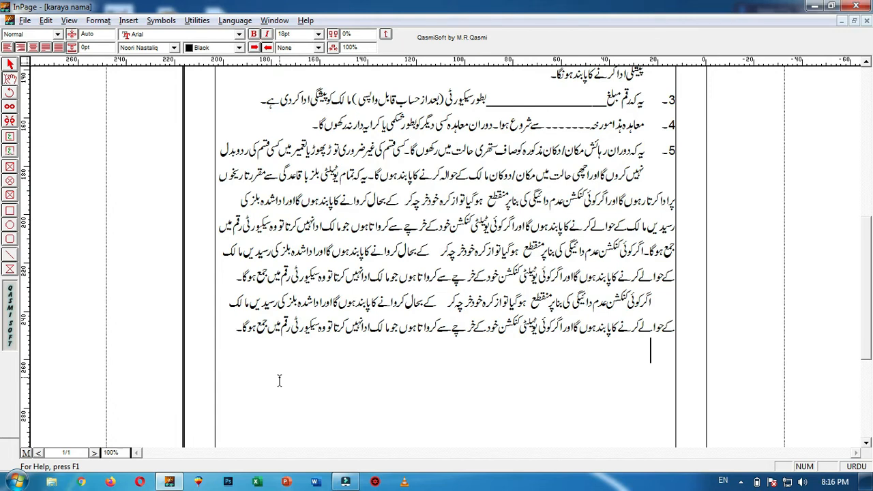
# Set the font size to 24 pt and enter three sample Urdu first names on separate lines below the last paragraph
pyautogui.moveTo(303, 34); pyautogui.dragTo(262, 34)
pyautogui.write('24')
pyautogui.press('Return')
pyautogui.write('خاور')
pyautogui.press('Return')
pyautogui.write('ایاز')
pyautogui.press('Return')
pyautogui.write('بشارت')
pyautogui.press('Return')
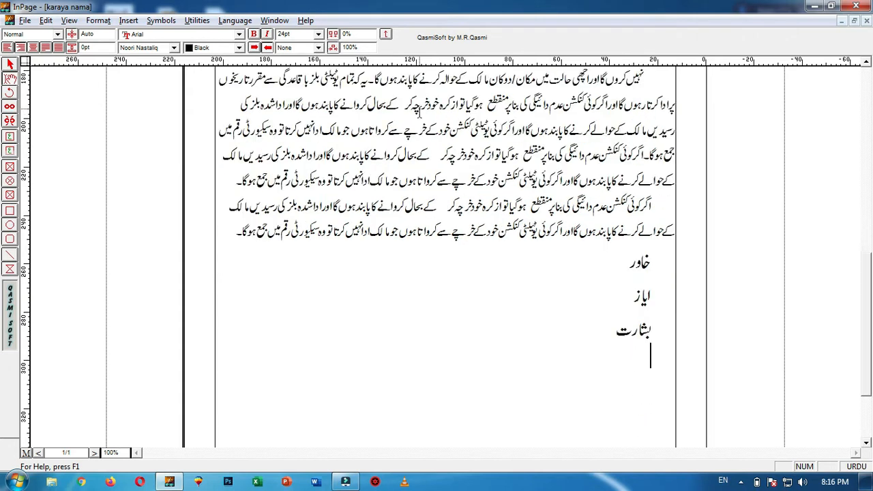
# Add a fourth and a fifth sample Urdu name, each on its own line at the end of the list
pyautogui.write('ثقب')
pyautogui.press('BackSpace')
pyautogui.press('BackSpace')
pyautogui.write('اقب')
pyautogui.press('Return')
pyautogui.write('توق')
pyautogui.press('BackSpace')
pyautogui.write('فیق')
pyautogui.press('Return')
pyautogui.write('ج')
pyautogui.press('BackSpace')
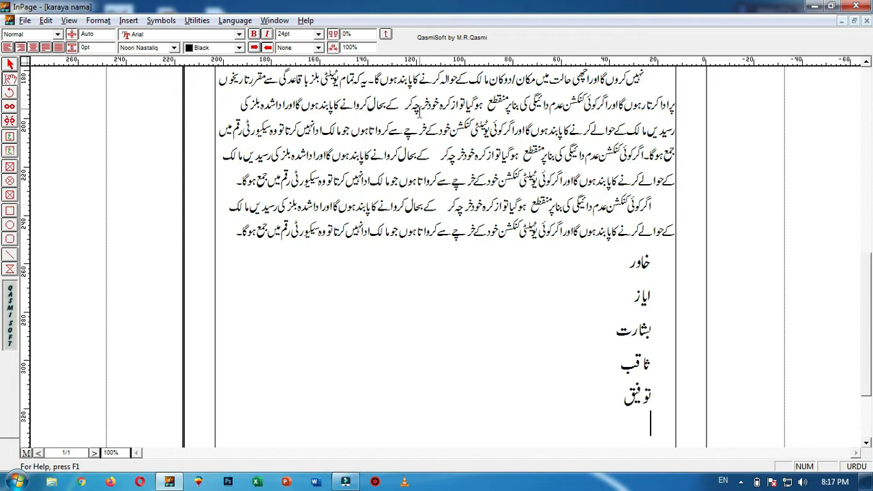
# Add a sixth sample Urdu name to the list and remove the surplus line after it
pyautogui.write('ضئا')
pyautogui.press('BackSpace')
pyautogui.press('BackSpace')
pyautogui.write('ا')
pyautogui.press('BackSpace')
pyautogui.write('یاء')
pyautogui.press('Return')
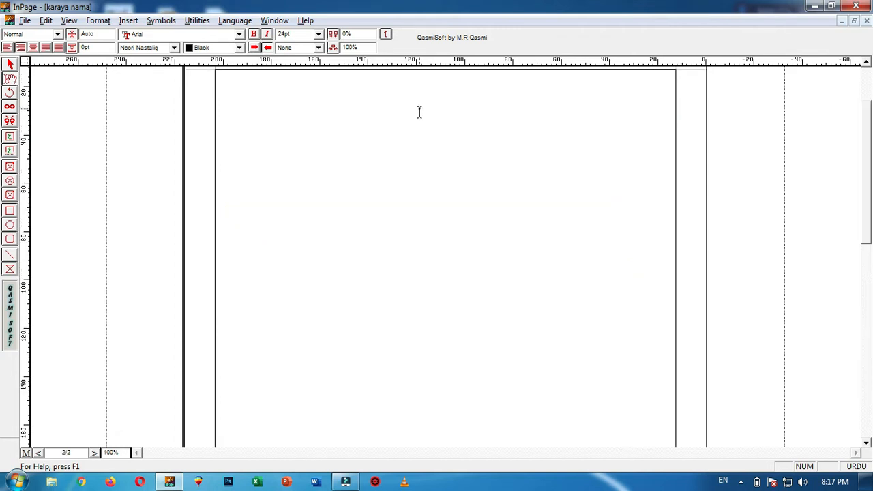
pyautogui.press('BackSpace')
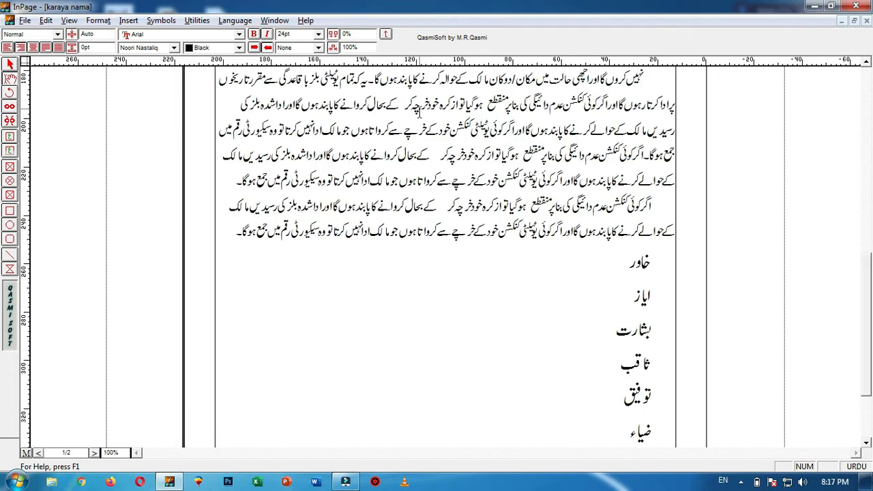
# Sort the list of six names with the Sort Text command, using Urdu Colon as the delimiter
pyautogui.scroll(-3, 682, 232)
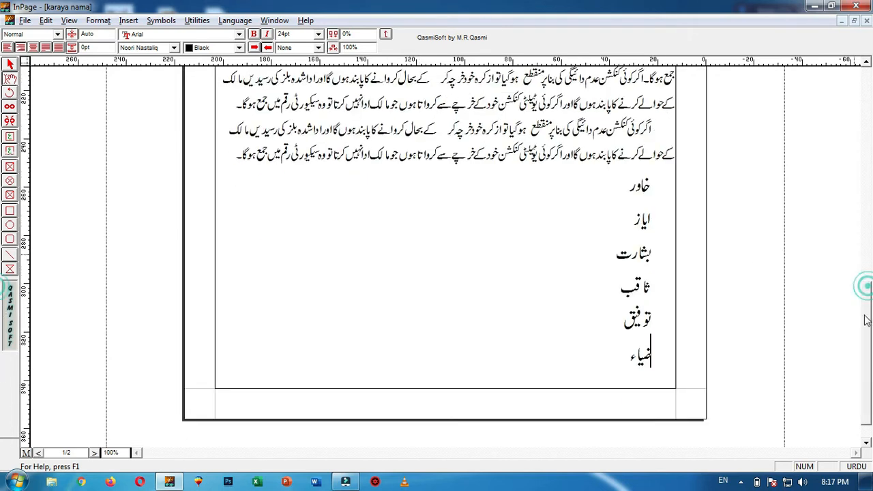
pyautogui.click(654, 186)
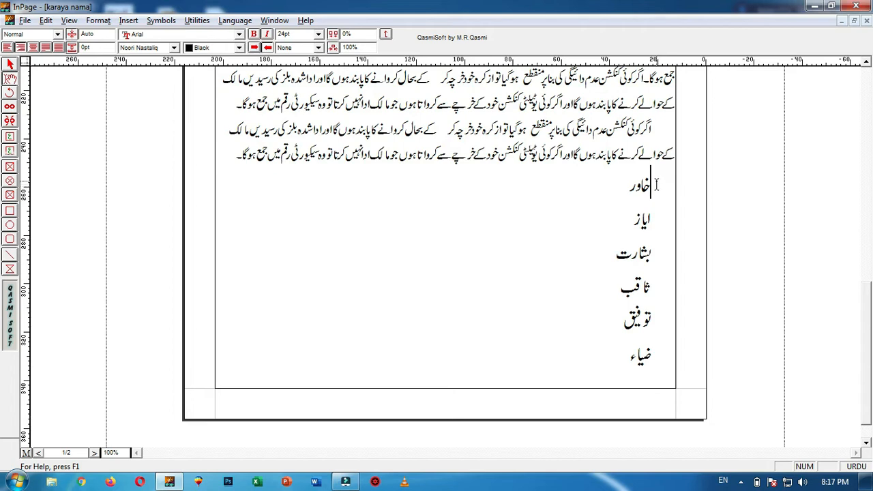
pyautogui.moveTo(655, 184); pyautogui.dragTo(626, 356)
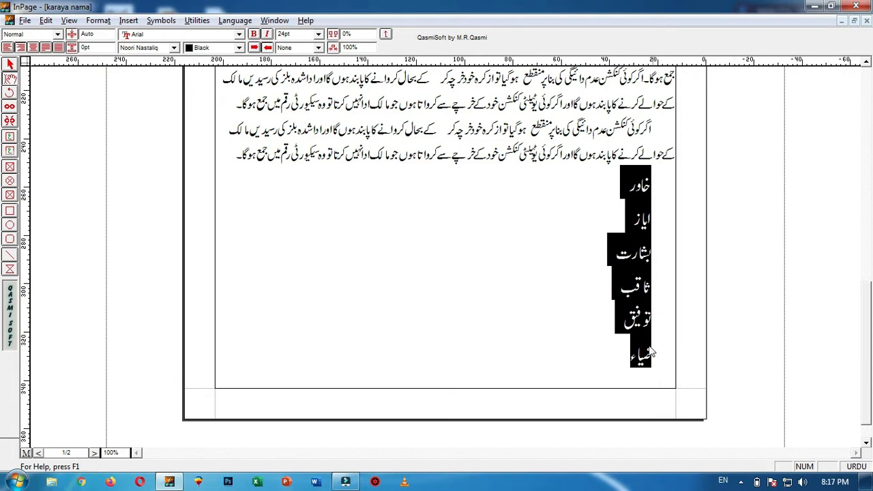
pyautogui.click(98, 20)
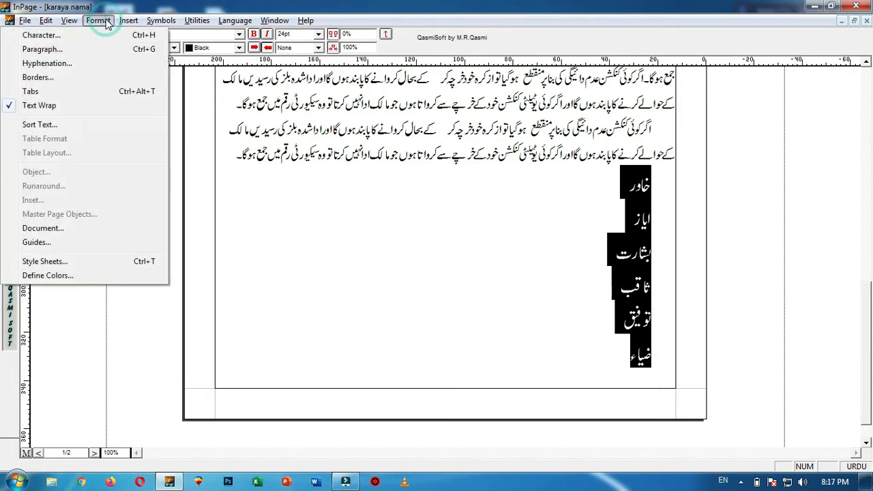
pyautogui.click(48, 127)
pyautogui.click(481, 234)
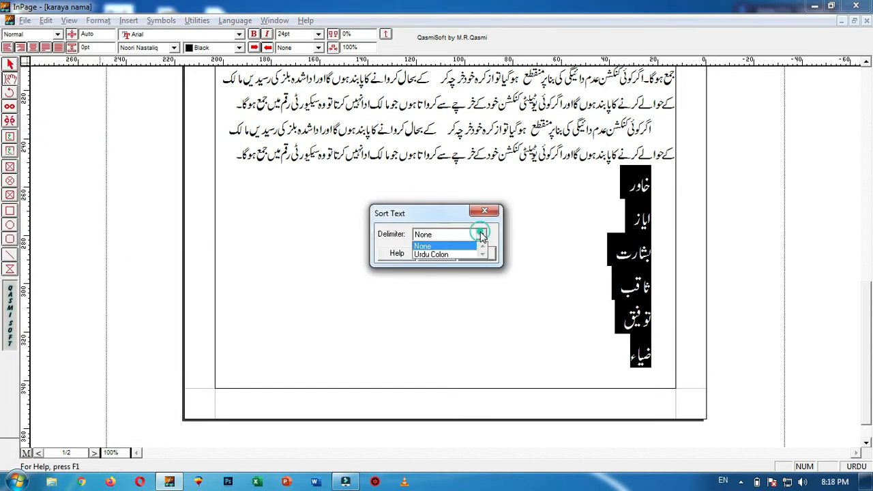
pyautogui.click(433, 254)
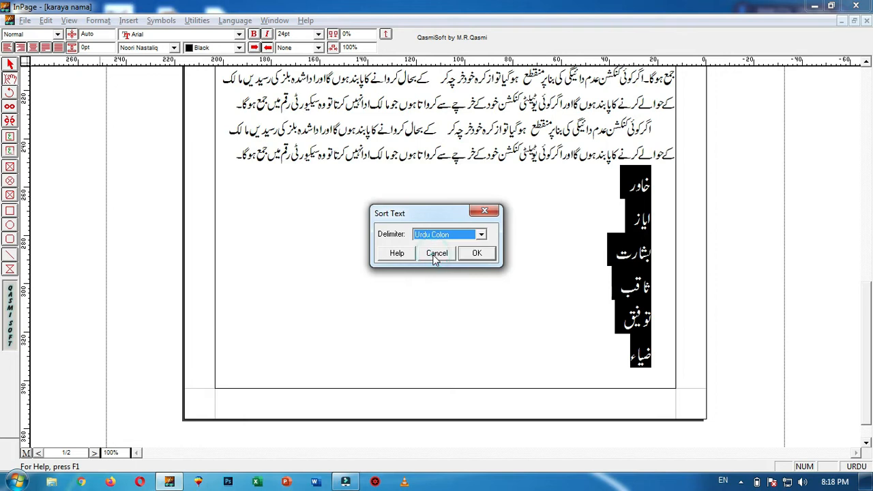
pyautogui.click(482, 257)
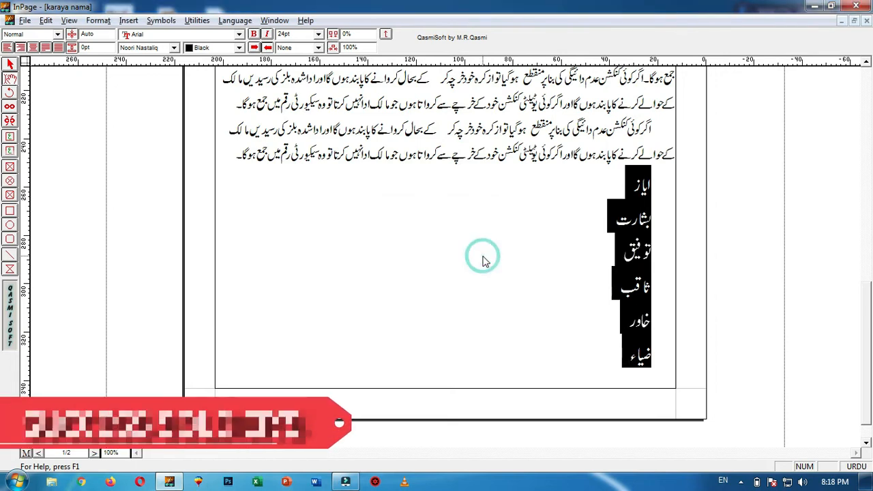
# Delete the whole sorted name list below the last paragraph
pyautogui.click(665, 185)
pyautogui.click(607, 189)
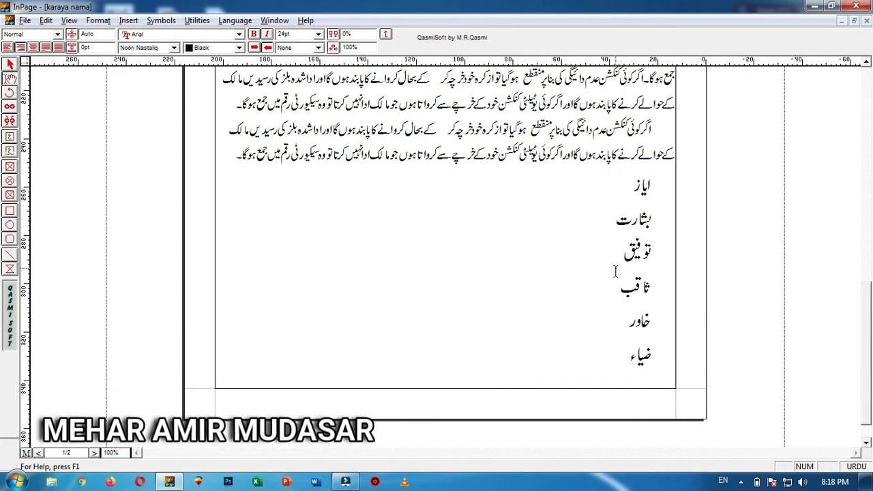
pyautogui.moveTo(656, 183); pyautogui.dragTo(611, 376)
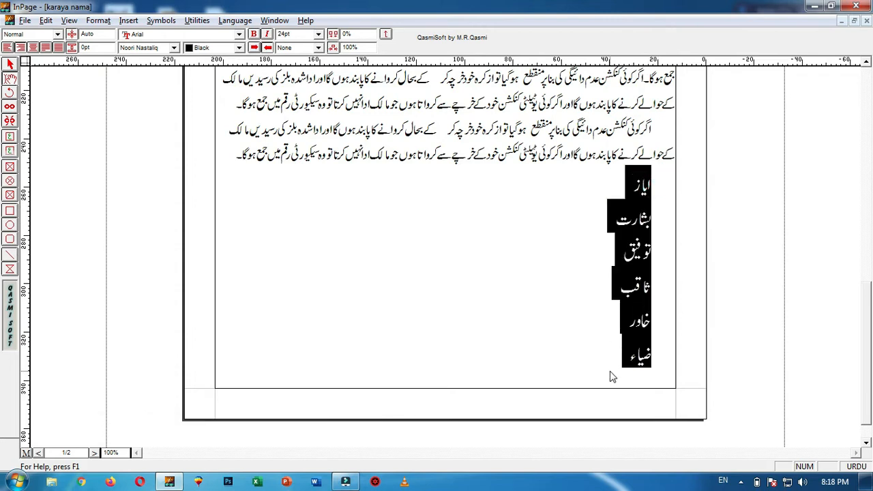
pyautogui.press('Delete')
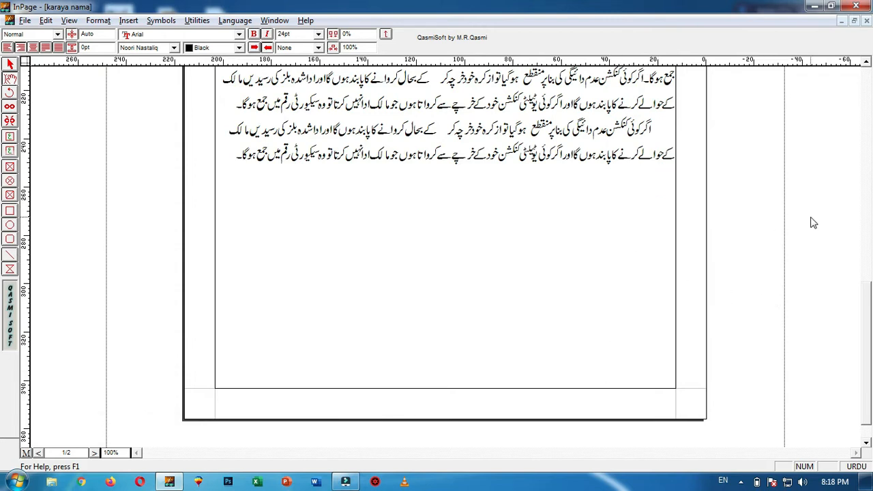
# Insert a table with 3 rows and 3 columns below the last paragraph, and pull both of its outer edges slightly inward
pyautogui.moveTo(868, 319); pyautogui.dragTo(868, 280)
pyautogui.click(98, 21)
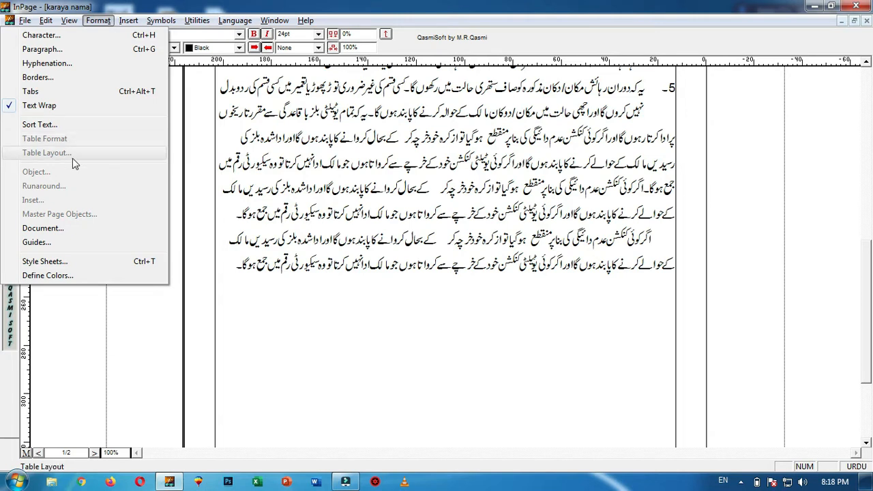
pyautogui.moveTo(128, 22)
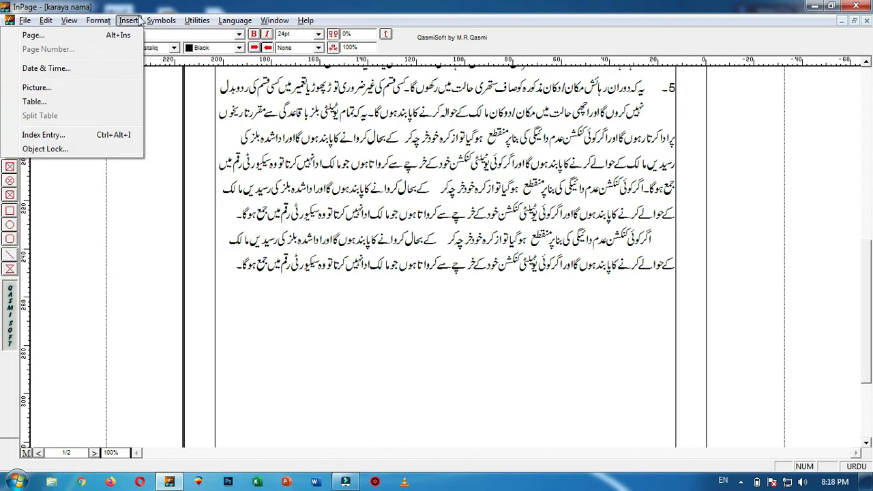
pyautogui.moveTo(99, 23)
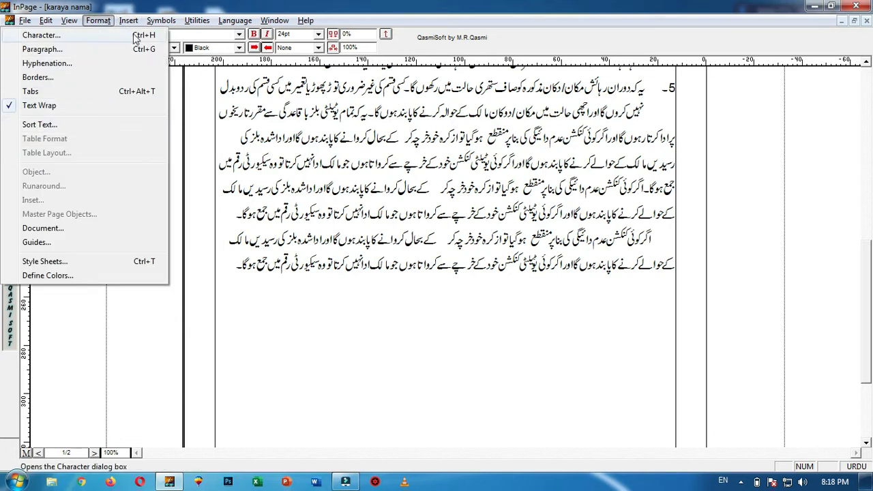
pyautogui.rightClick(648, 317)
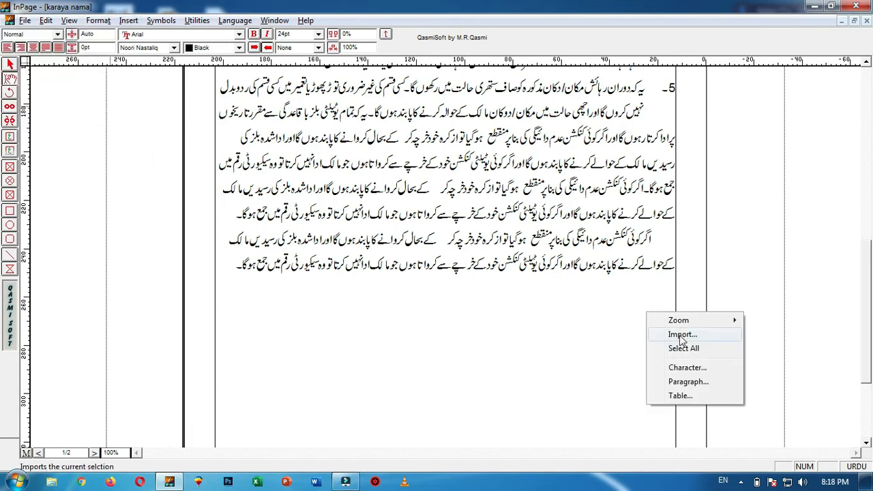
pyautogui.click(679, 396)
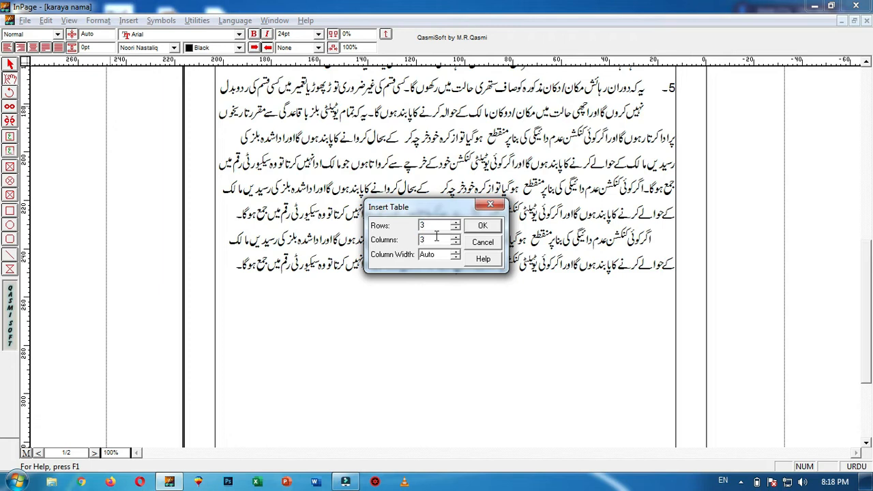
pyautogui.click(482, 226)
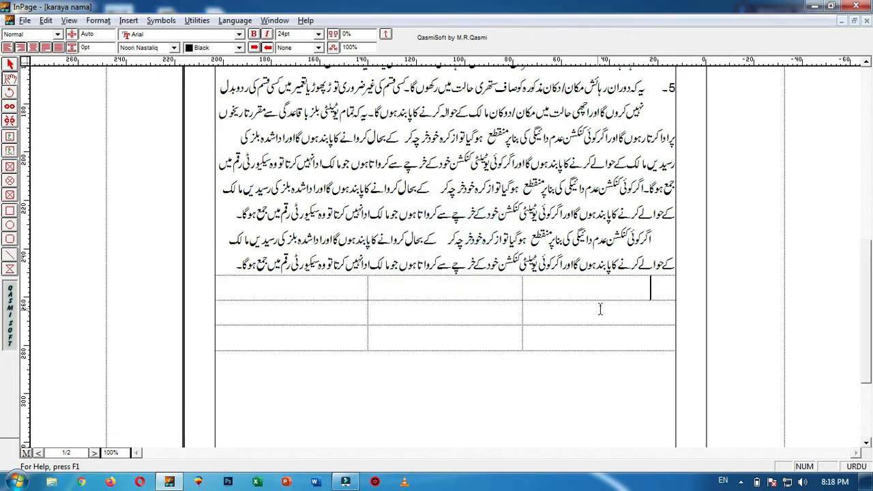
pyautogui.moveTo(674, 285); pyautogui.dragTo(663, 285)
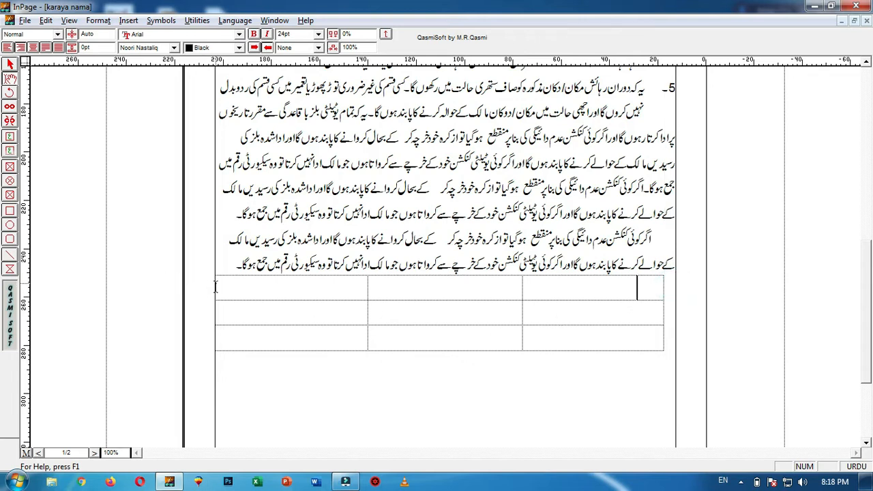
pyautogui.moveTo(216, 284); pyautogui.dragTo(234, 284)
# Enter the headings نام, کلاس and سکول in the three cells of the table's first row
pyautogui.write('نام')
pyautogui.press('Tab')
pyautogui.write('کلاس')
pyautogui.press('Tab')
pyautogui.write('سکول')
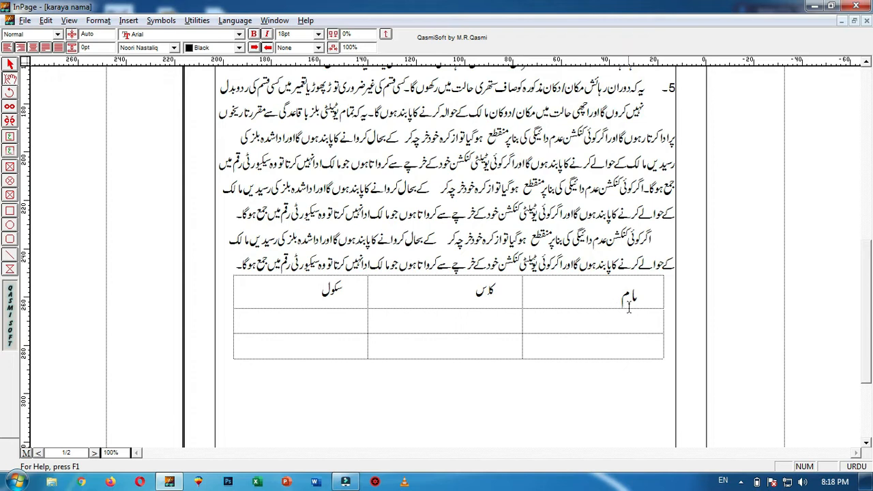
# Set the heading row's text to 24pt and centre it in its cells
pyautogui.moveTo(629, 304); pyautogui.dragTo(286, 290)
pyautogui.click(318, 35)
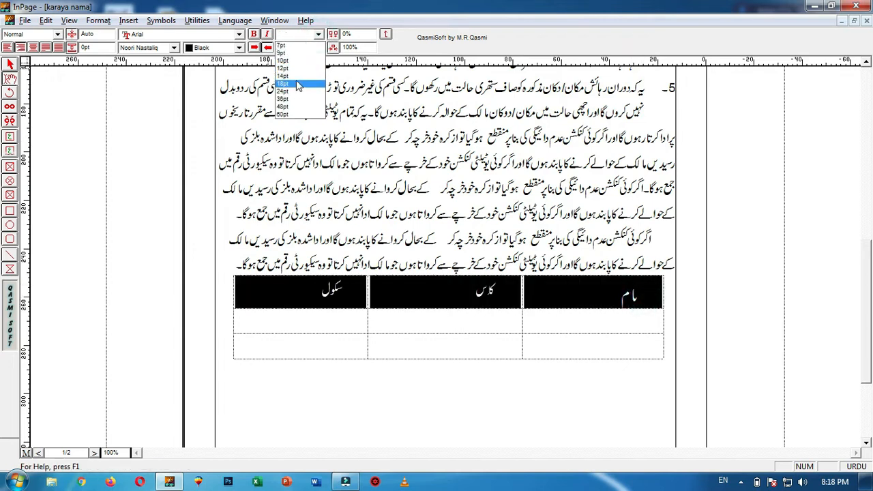
pyautogui.click(289, 90)
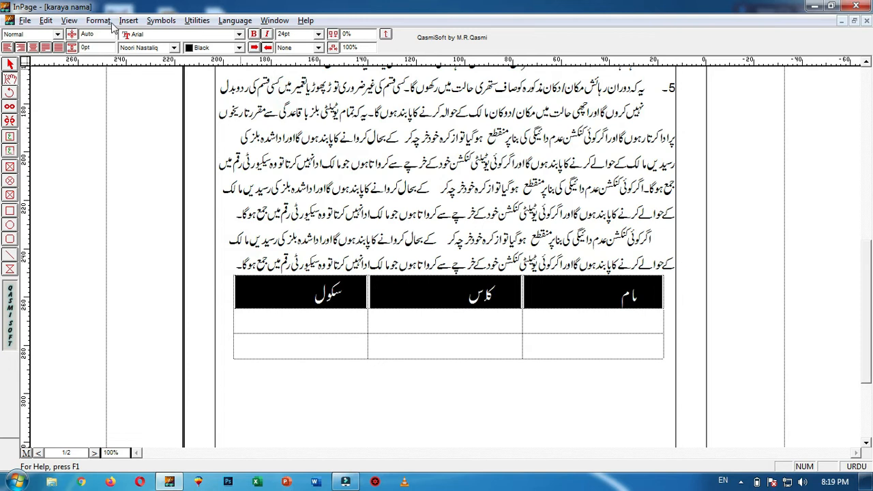
pyautogui.click(33, 47)
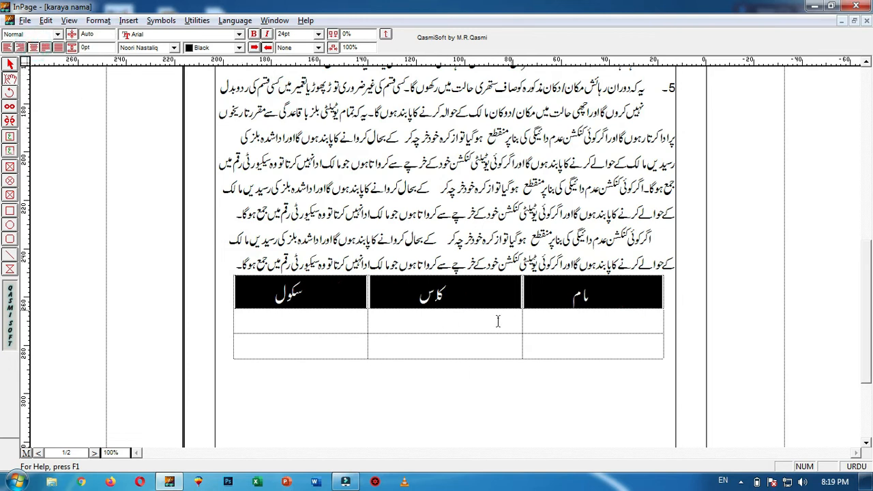
pyautogui.click(472, 322)
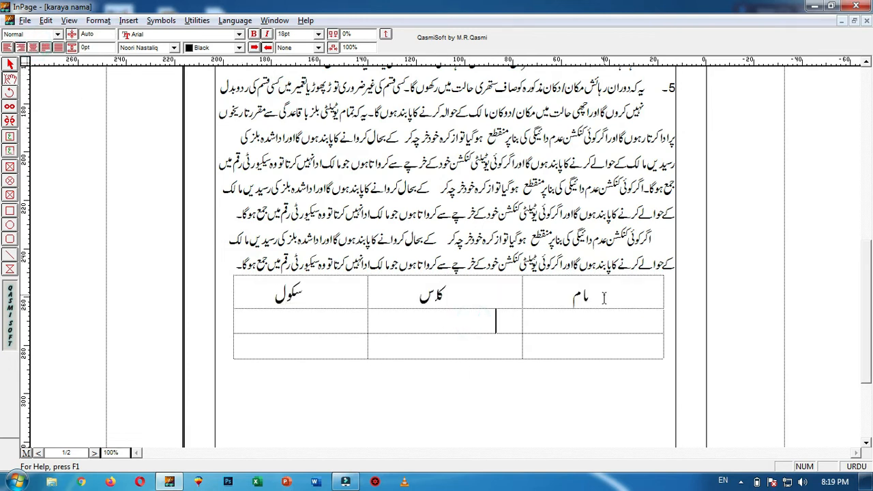
pyautogui.hotkey('ctrl', '2')
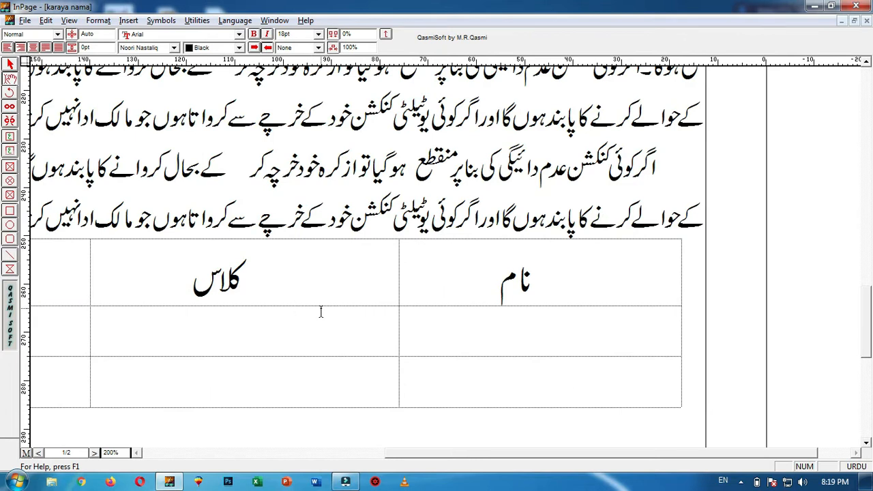
pyautogui.hotkey('ctrl', '1')
pyautogui.click(570, 284)
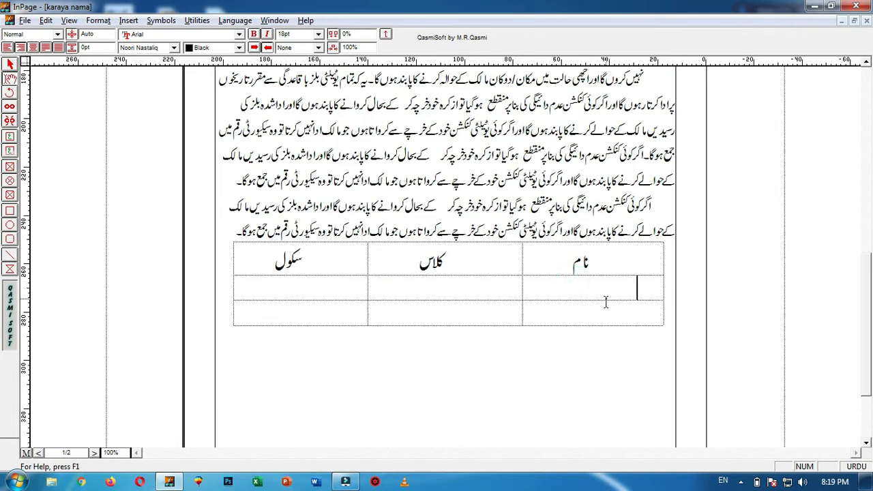
# Examine the fill color, border color and border style choices in Table Format for the whole table, and discard any change
pyautogui.moveTo(637, 256); pyautogui.dragTo(299, 321)
pyautogui.rightClick(305, 318)
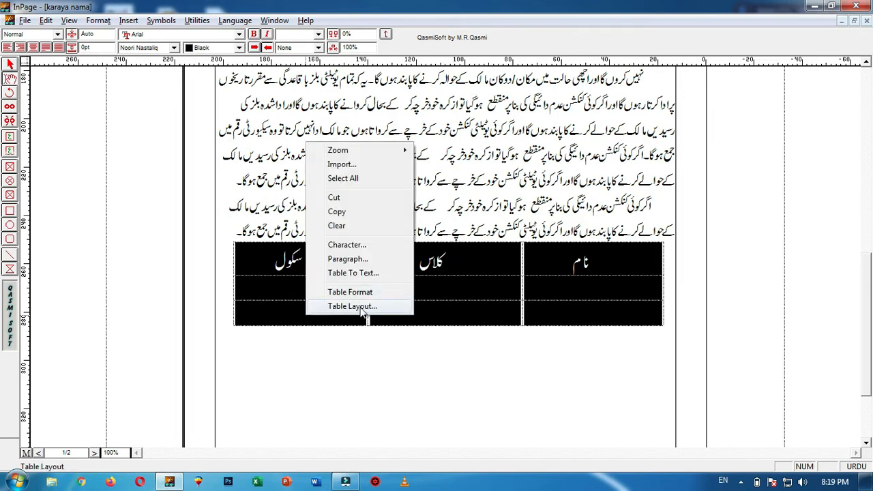
pyautogui.click(99, 21)
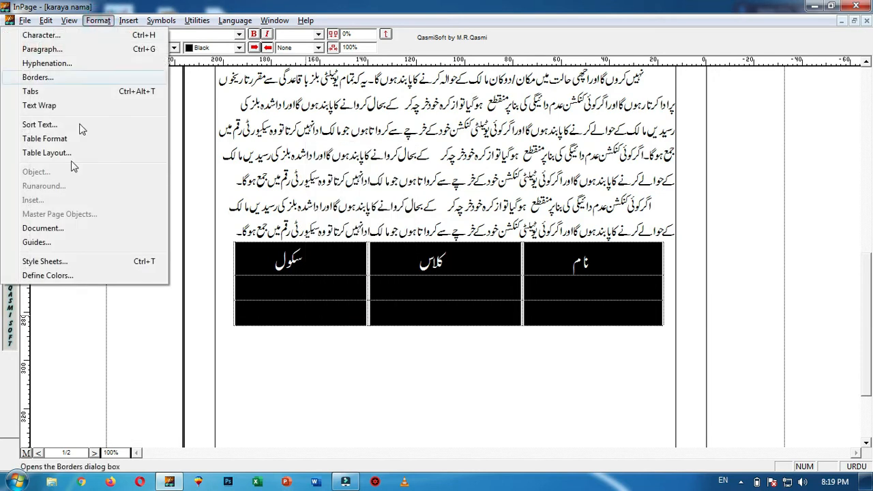
pyautogui.click(70, 141)
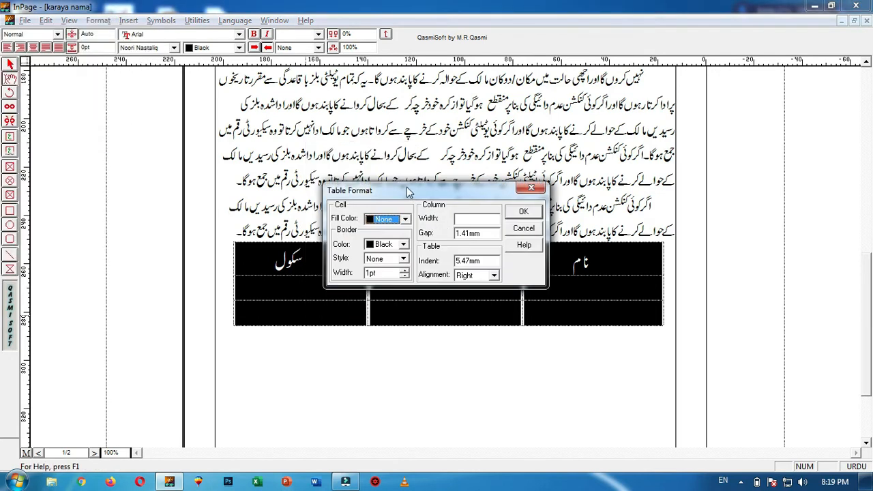
pyautogui.moveTo(408, 190); pyautogui.dragTo(426, 145)
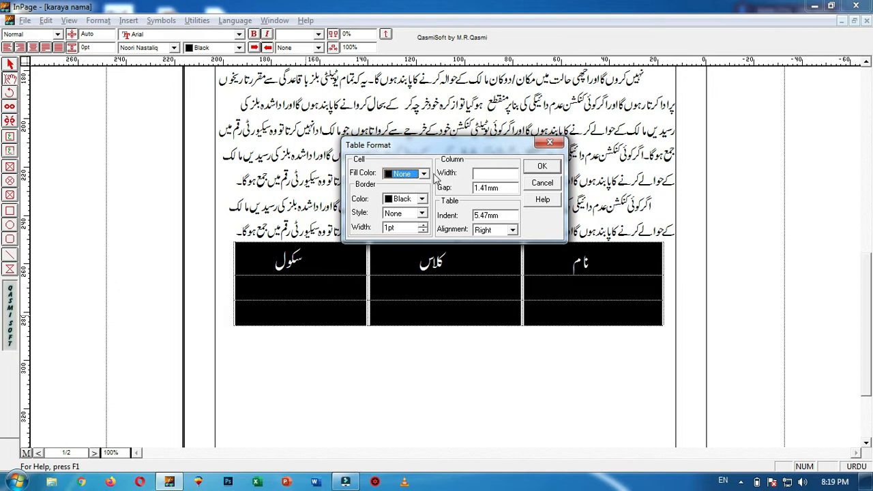
pyautogui.click(423, 173)
pyautogui.click(425, 176)
pyautogui.click(424, 176)
pyautogui.click(424, 175)
pyautogui.click(422, 199)
pyautogui.click(422, 199)
pyautogui.click(422, 214)
pyautogui.click(422, 214)
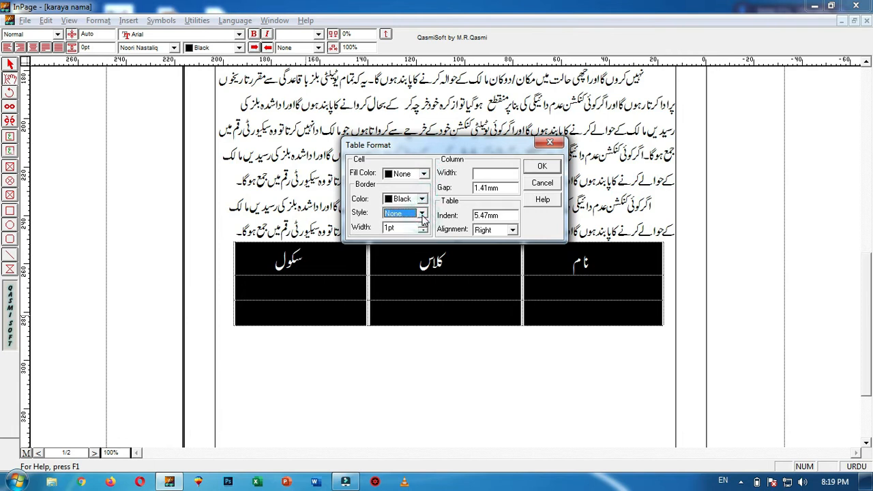
pyautogui.click(422, 214)
pyautogui.click(402, 230)
pyautogui.click(542, 183)
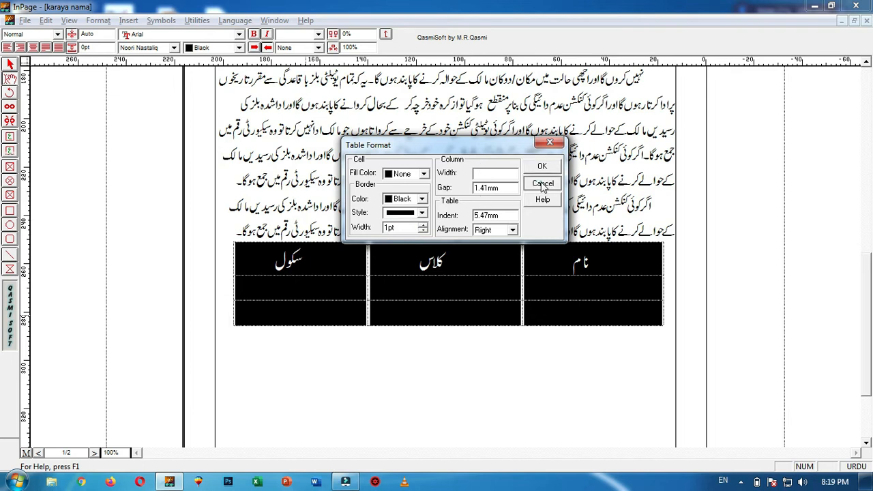
# Examine the row, column and merge options in Table Layout for the whole table, and close it without applying anything
pyautogui.click(97, 21)
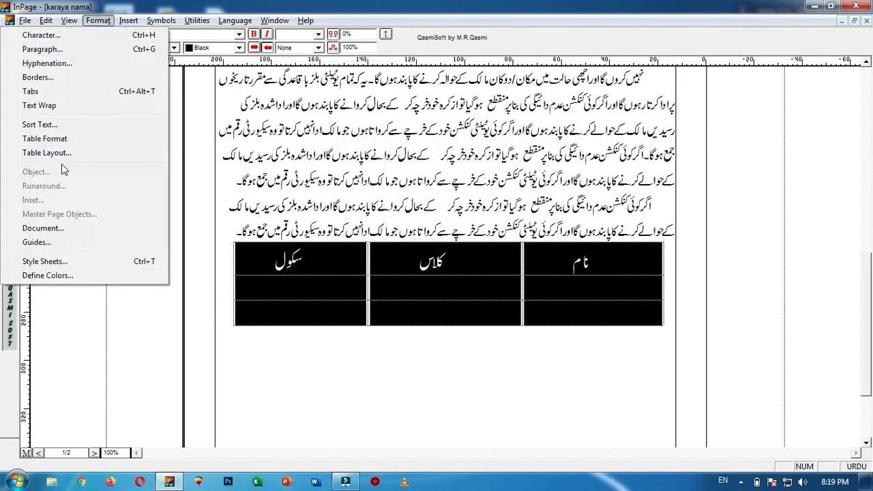
pyautogui.click(67, 154)
pyautogui.moveTo(425, 191); pyautogui.dragTo(400, 172)
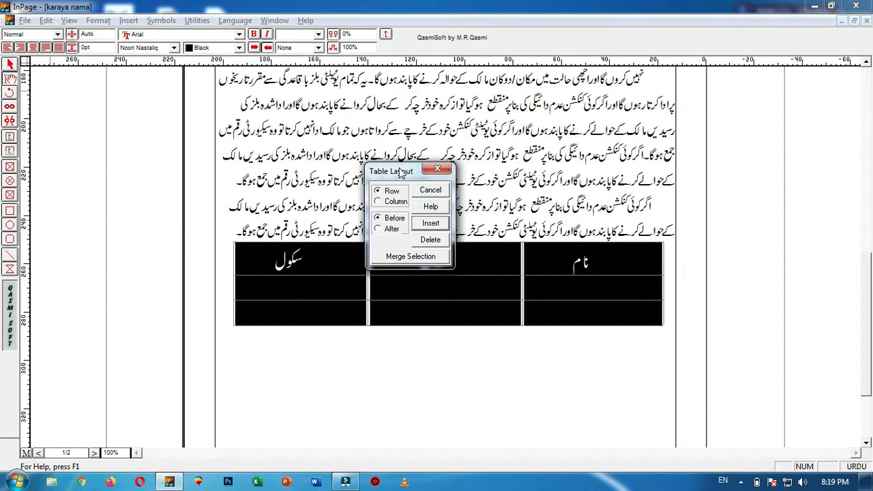
pyautogui.moveTo(400, 173); pyautogui.dragTo(395, 167)
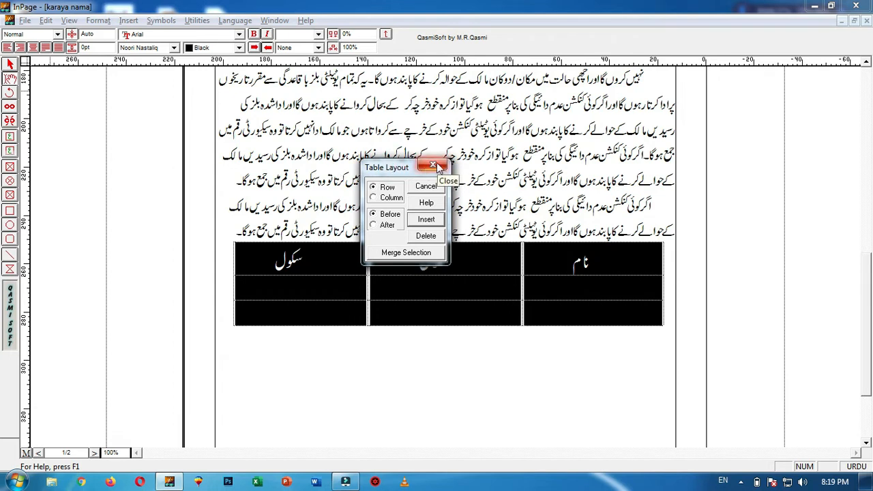
pyautogui.click(434, 166)
# Convert the whole table to text with Table To Text, using Tabs as the separator
pyautogui.click(128, 19)
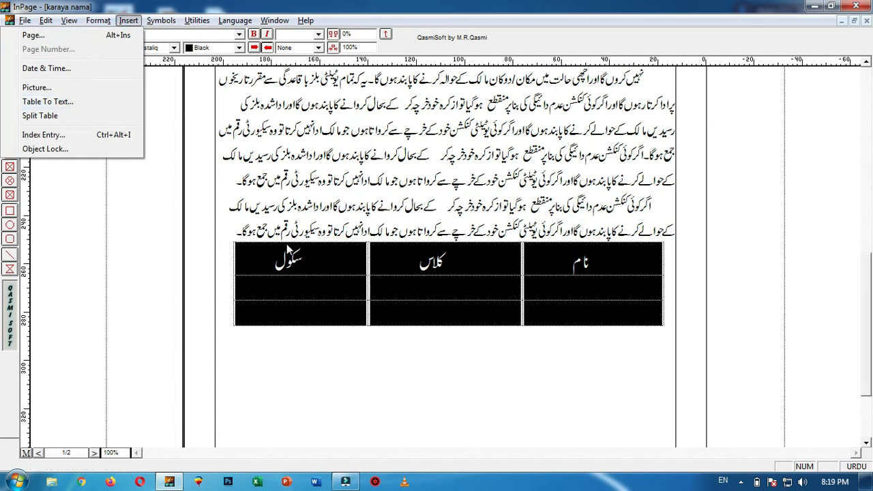
pyautogui.click(304, 261)
pyautogui.click(570, 264)
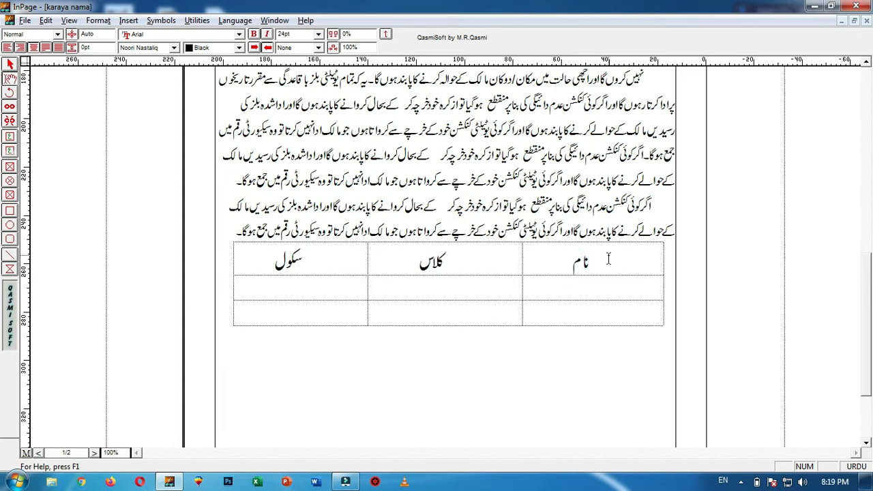
pyautogui.moveTo(617, 259); pyautogui.dragTo(293, 313)
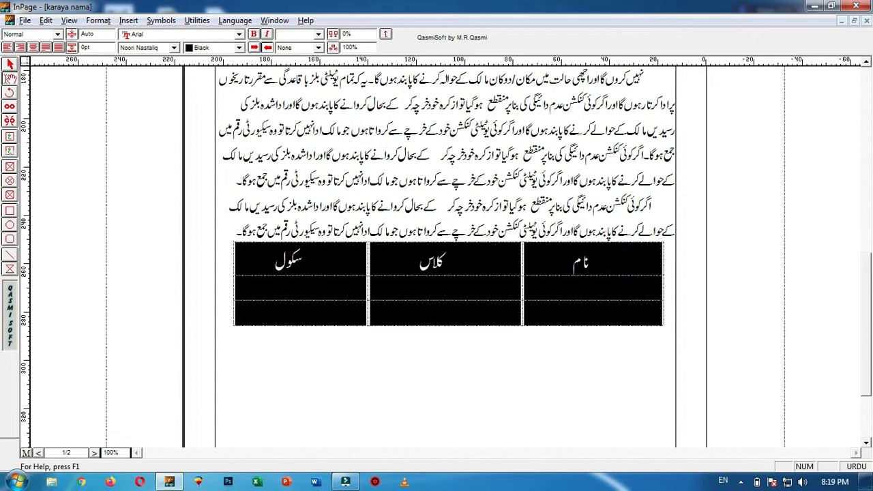
pyautogui.click(129, 20)
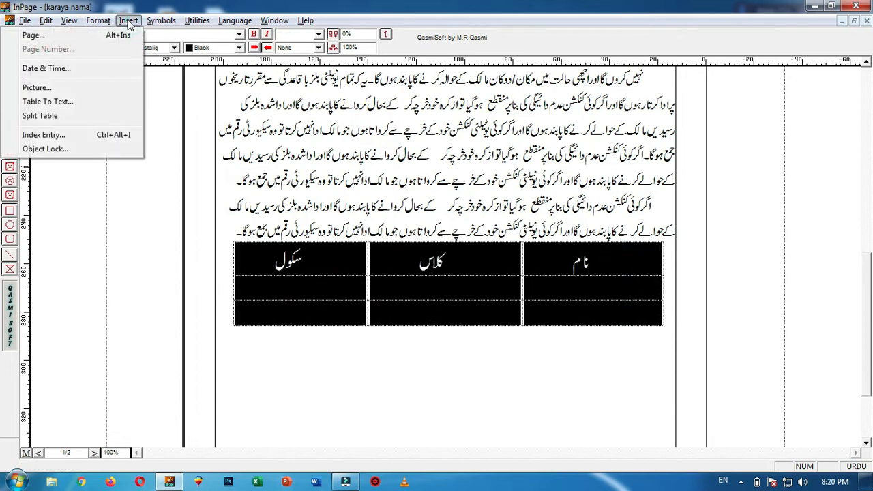
pyautogui.click(88, 109)
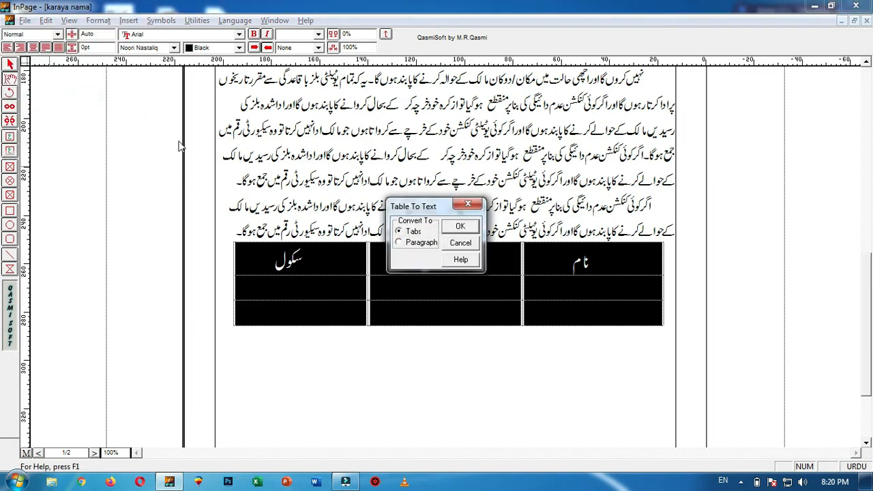
pyautogui.click(460, 226)
pyautogui.click(502, 313)
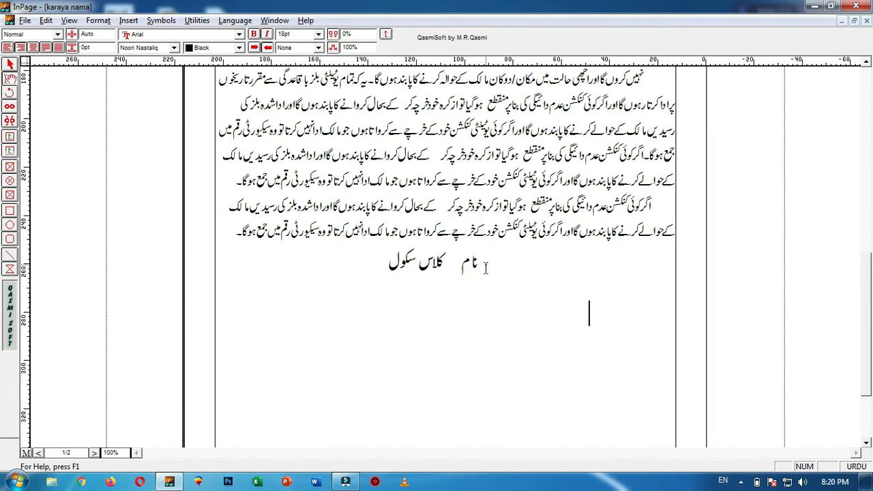
# Convert the heading line back into a table with Text To Table from Tabs, and add an empty second row
pyautogui.moveTo(482, 259); pyautogui.dragTo(388, 260)
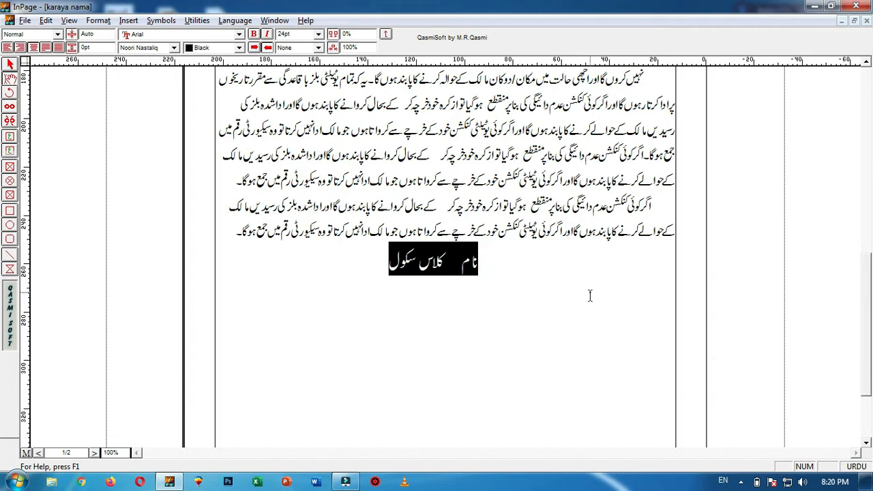
pyautogui.click(129, 20)
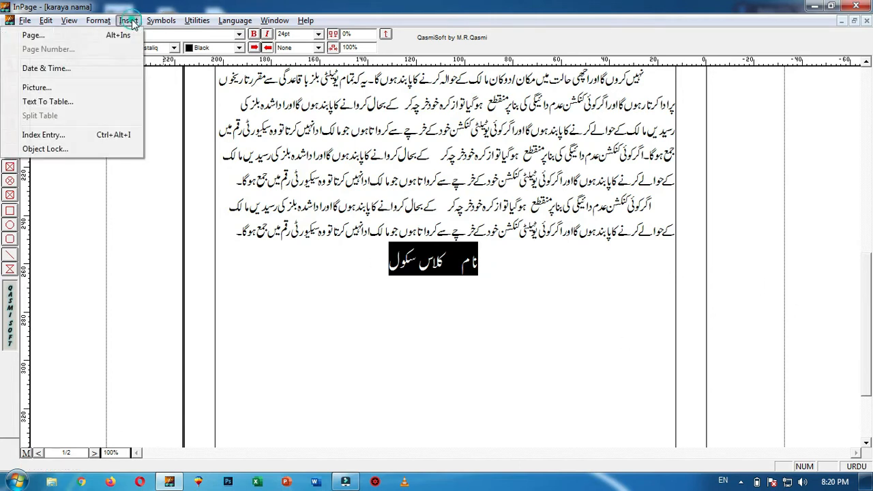
pyautogui.click(72, 103)
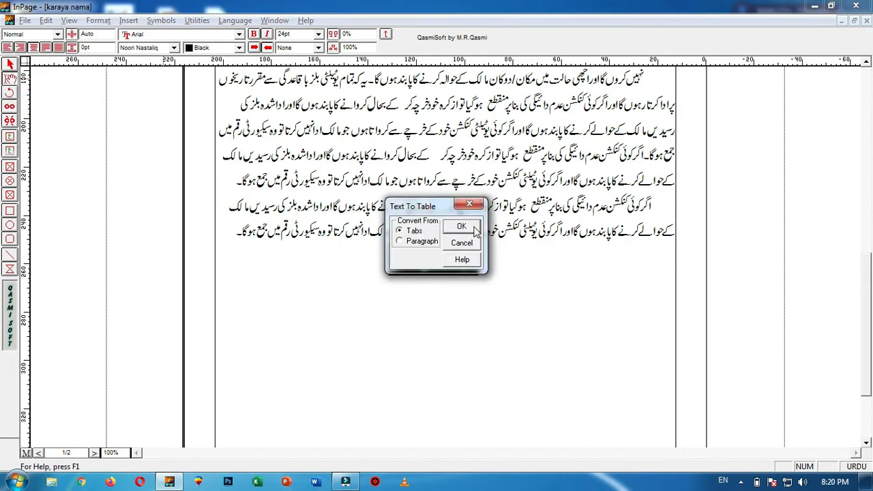
pyautogui.click(461, 226)
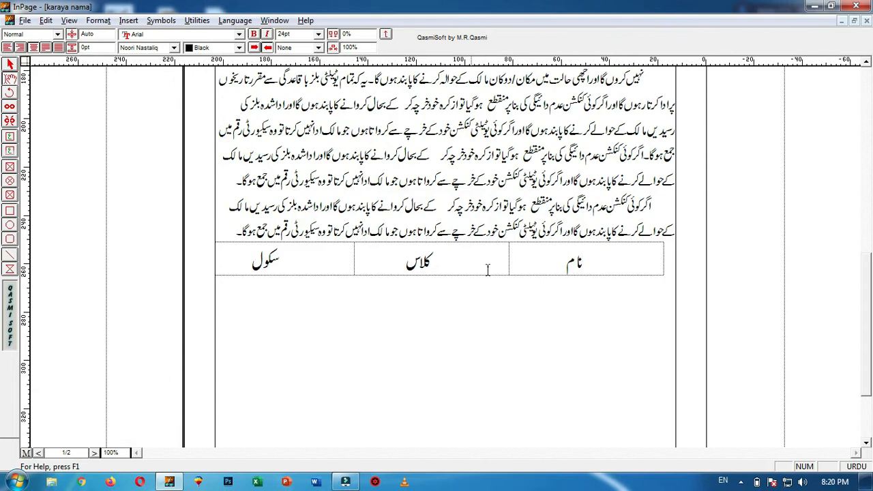
pyautogui.press('Tab')
pyautogui.press('Tab')
pyautogui.press('Tab')
# Select both rows of the table below the agreement text and delete them with Table Layout
pyautogui.click(619, 262)
pyautogui.moveTo(619, 261); pyautogui.dragTo(255, 305)
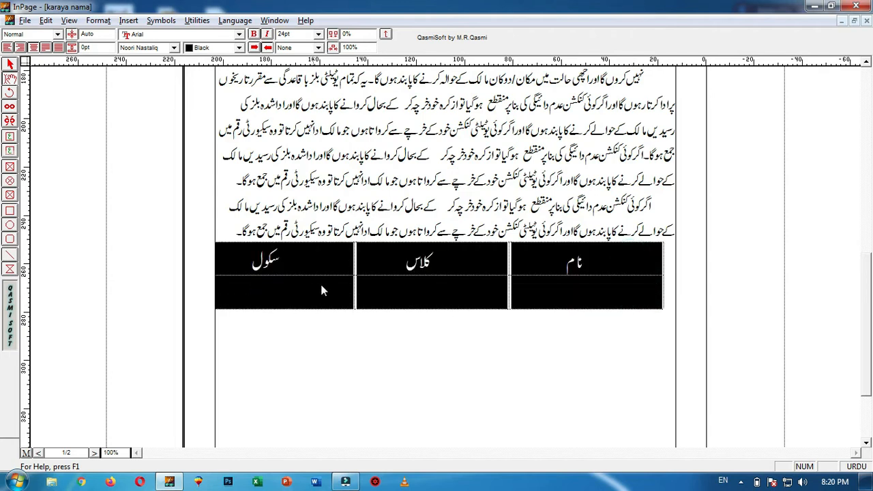
pyautogui.rightClick(313, 260)
pyautogui.click(369, 425)
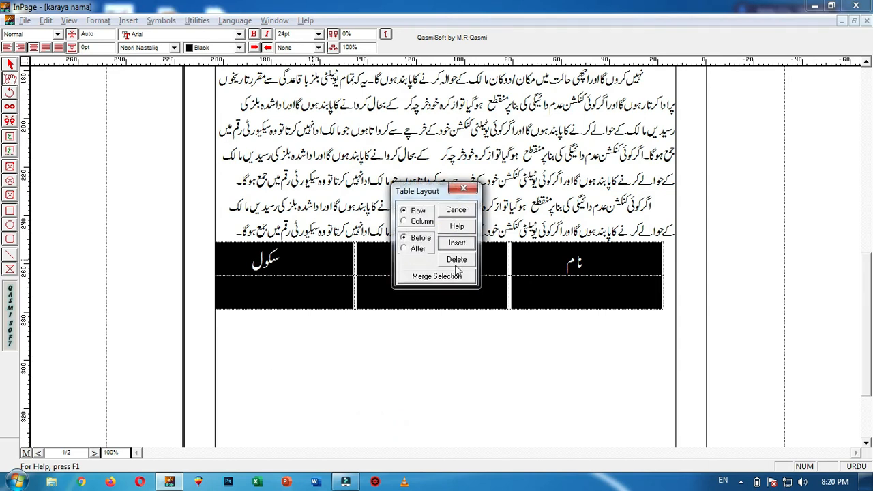
pyautogui.click(457, 259)
pyautogui.click(233, 227)
# Draw a rectangle about 59 mm wide and 51 mm high over the middle of the clause 5 text
pyautogui.click(101, 22)
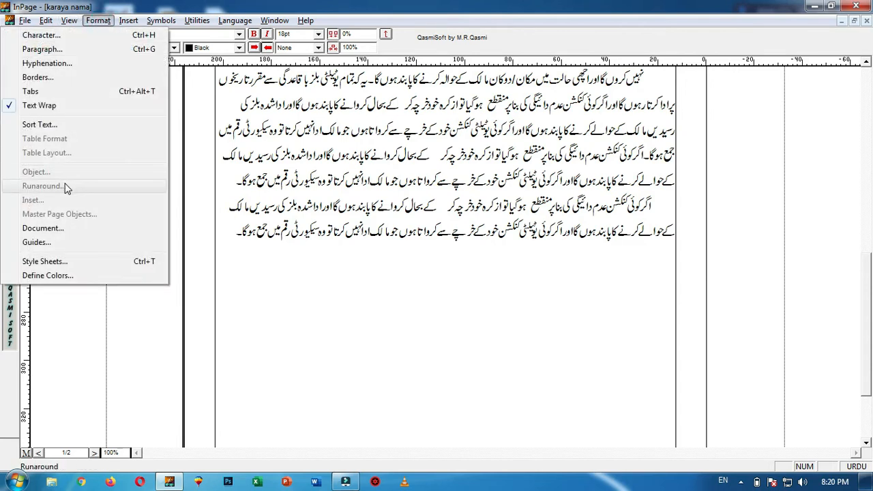
pyautogui.click(564, 176)
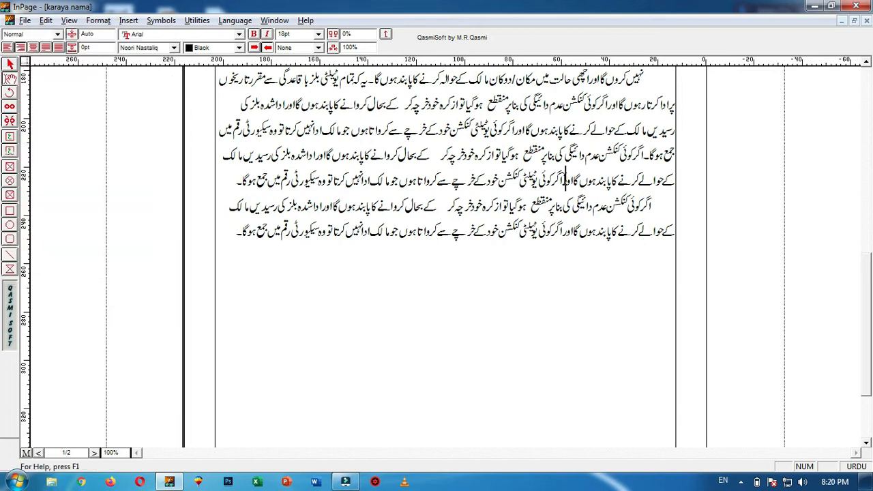
pyautogui.moveTo(865, 346); pyautogui.dragTo(866, 282)
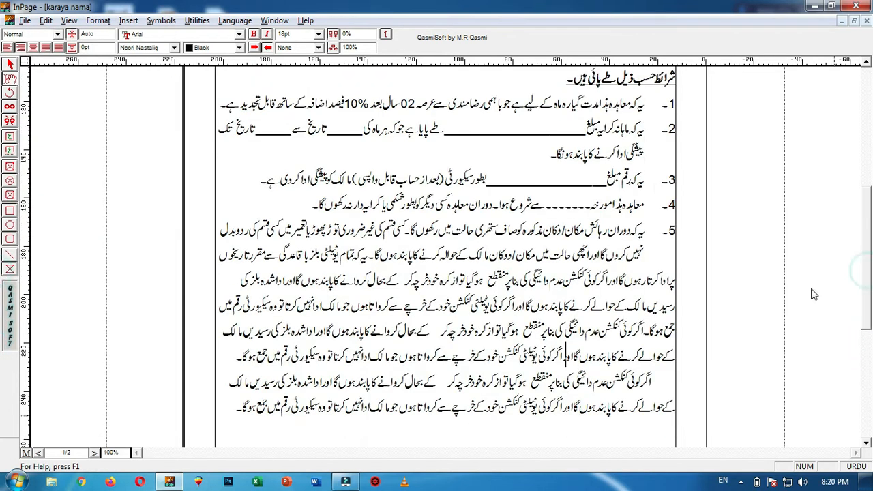
pyautogui.click(12, 211)
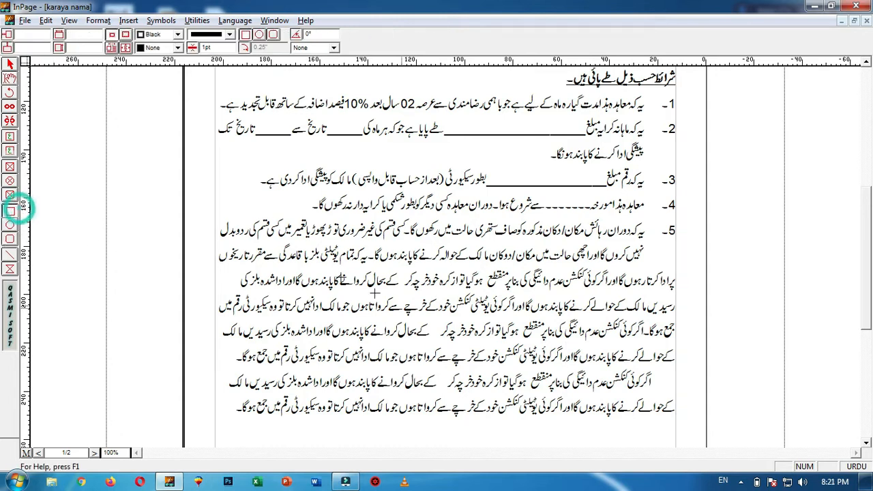
pyautogui.moveTo(359, 251); pyautogui.dragTo(502, 372)
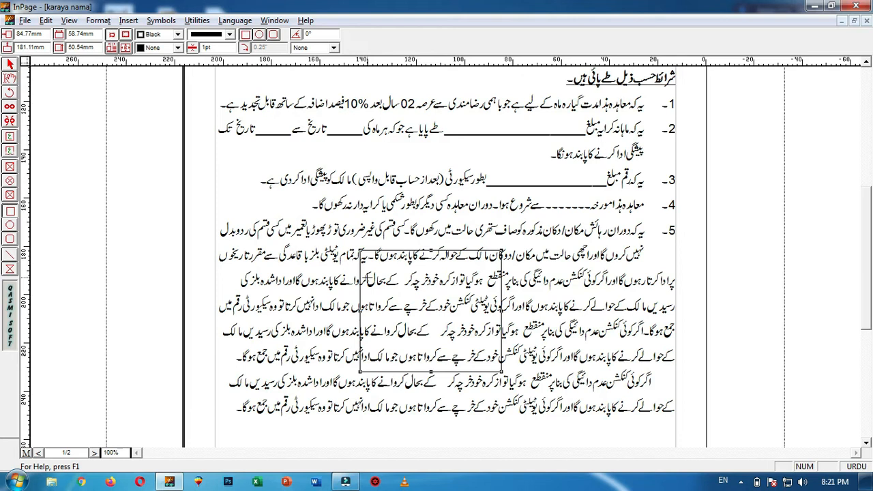
# Turn on Run Around for the rectangle with left, top, right and bottom offsets of 8
pyautogui.click(98, 21)
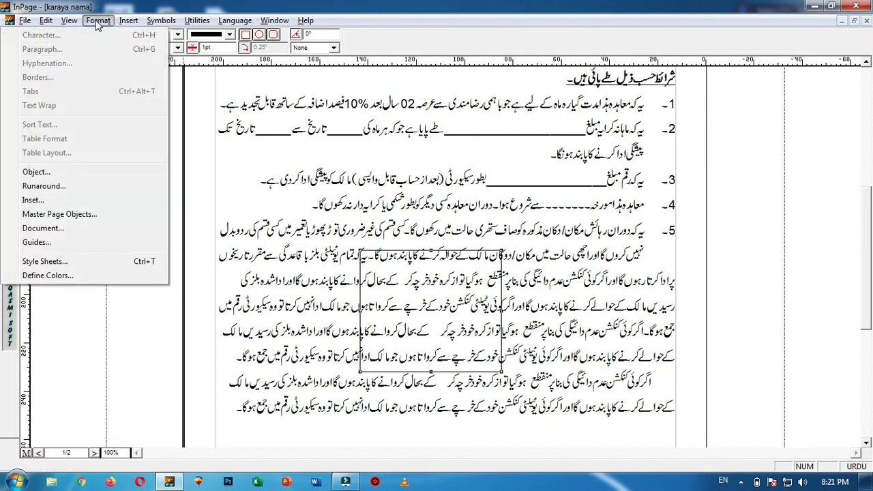
pyautogui.click(58, 187)
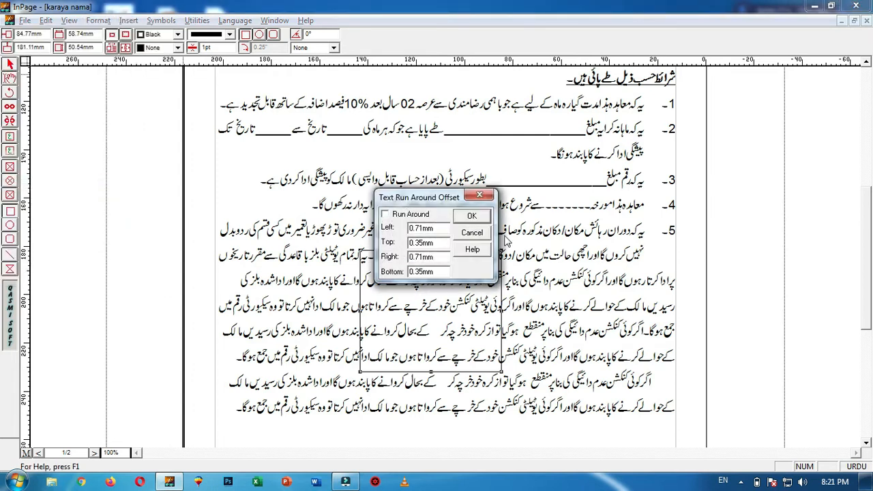
pyautogui.click(386, 214)
pyautogui.doubleClick(438, 228)
pyautogui.write('8')
pyautogui.press('Tab')
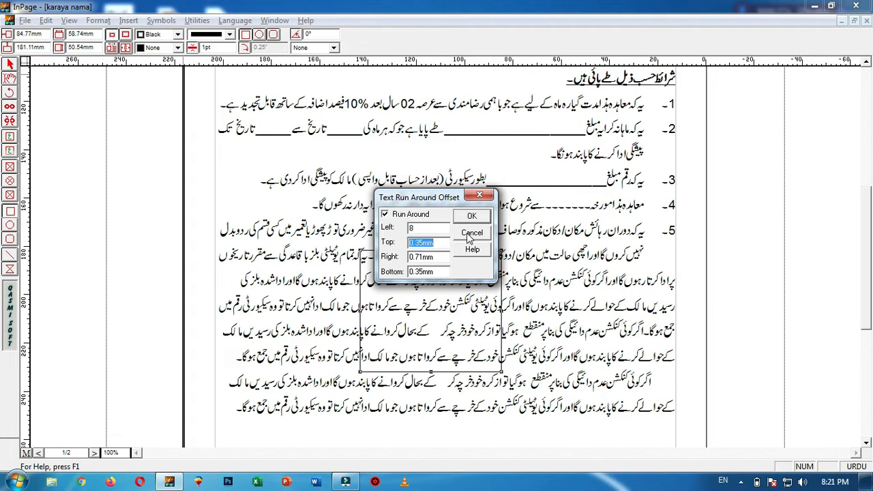
pyautogui.write('8')
pyautogui.press('Tab')
pyautogui.write('8')
pyautogui.press('Tab')
pyautogui.write('8')
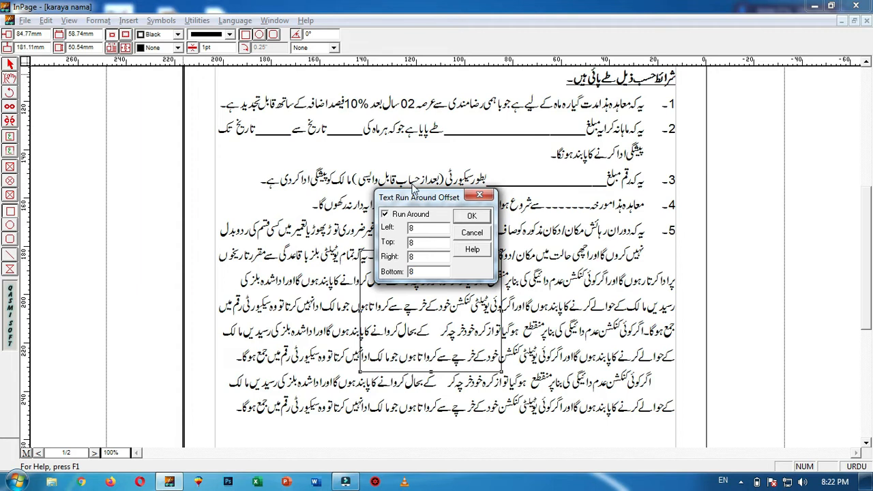
pyautogui.moveTo(422, 198); pyautogui.dragTo(453, 183)
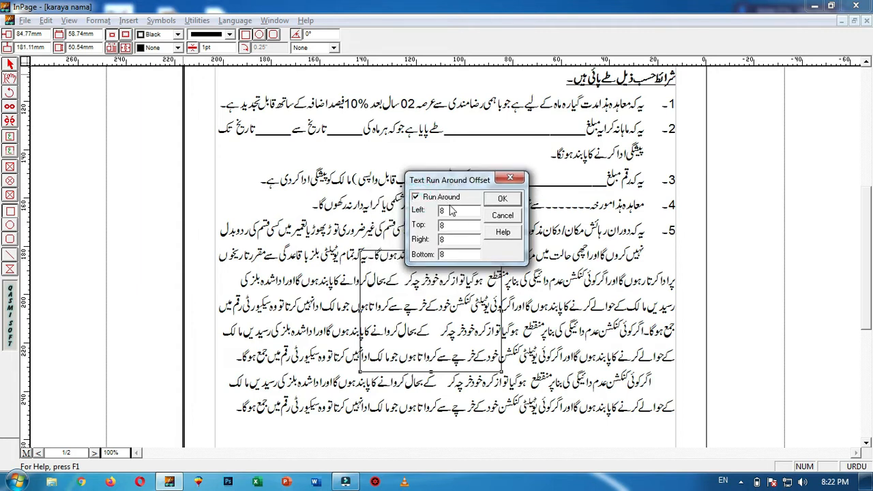
pyautogui.moveTo(456, 180); pyautogui.dragTo(478, 182)
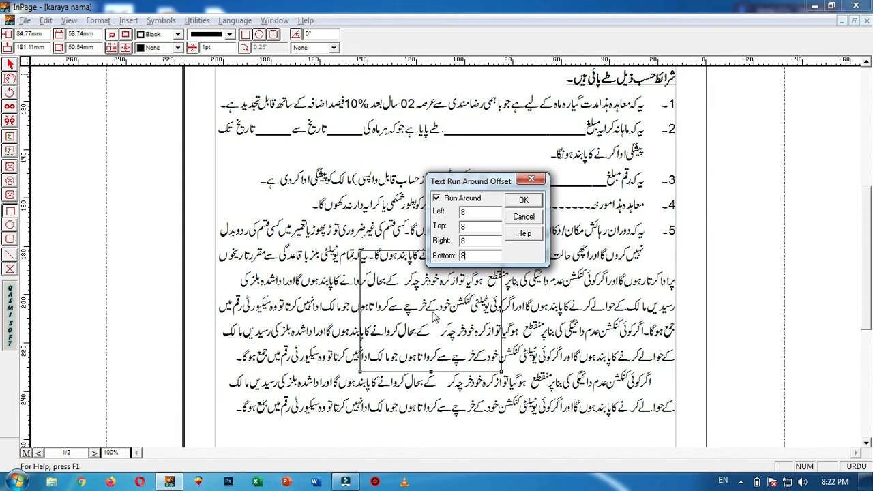
pyautogui.click(523, 200)
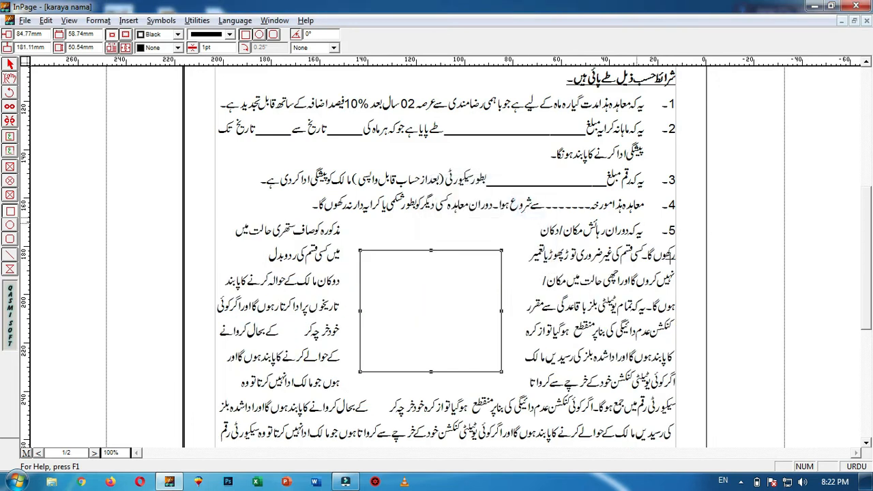
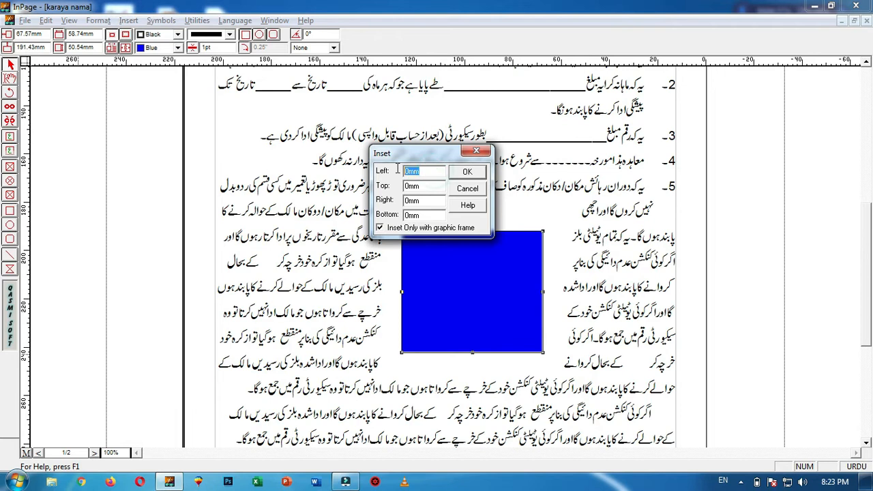
# Set the blue rectangle's inset to 3 on all four sides, keeping Inset Only with graphic frame enabled
pyautogui.write('3')
pyautogui.press('Tab')
pyautogui.write('3')
pyautogui.press('Tab')
pyautogui.write('3')
pyautogui.press('Tab')
pyautogui.write('3')
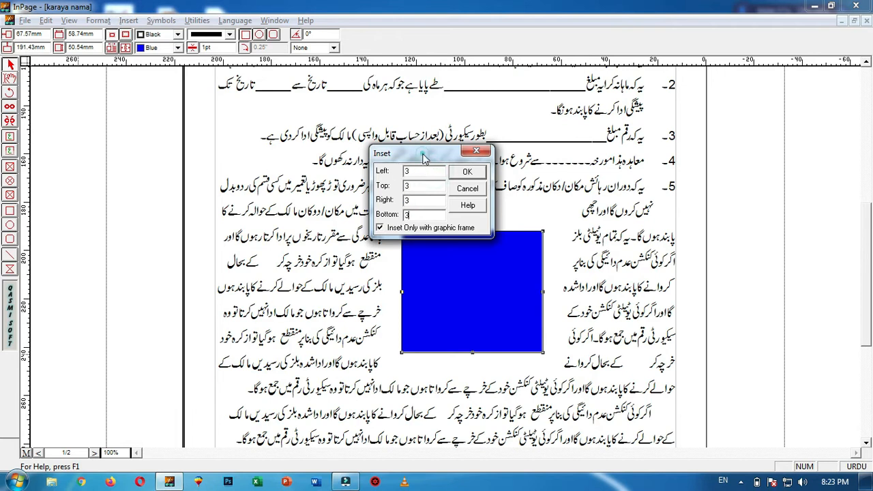
pyautogui.moveTo(422, 154); pyautogui.dragTo(422, 151)
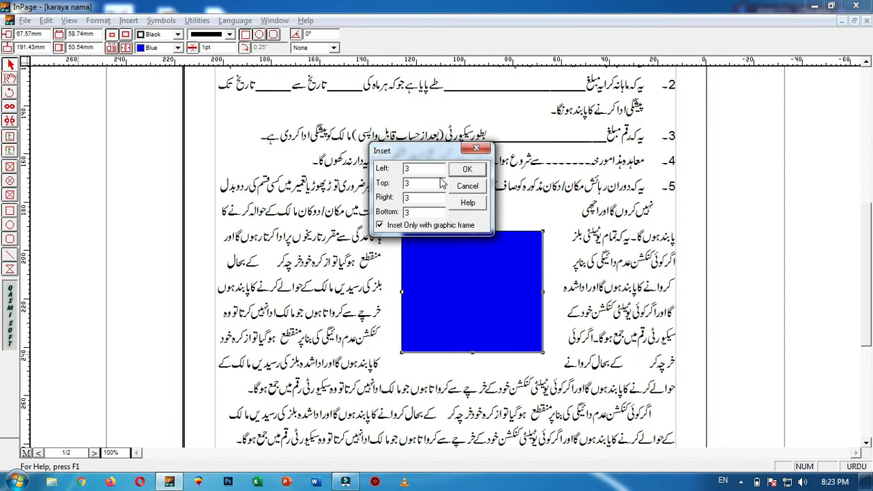
pyautogui.moveTo(405, 152); pyautogui.dragTo(399, 149)
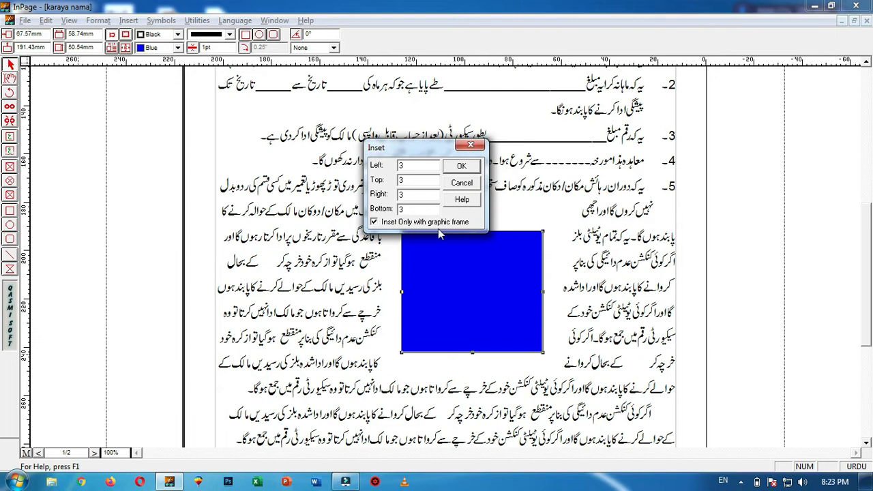
pyautogui.click(467, 166)
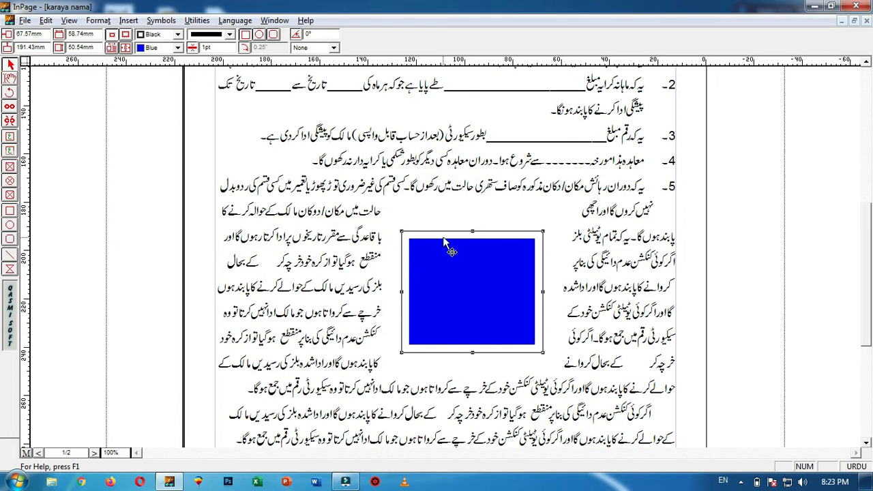
# Delete the blue rectangle and put the text cursor at the end of the agreement's last line
pyautogui.click(96, 21)
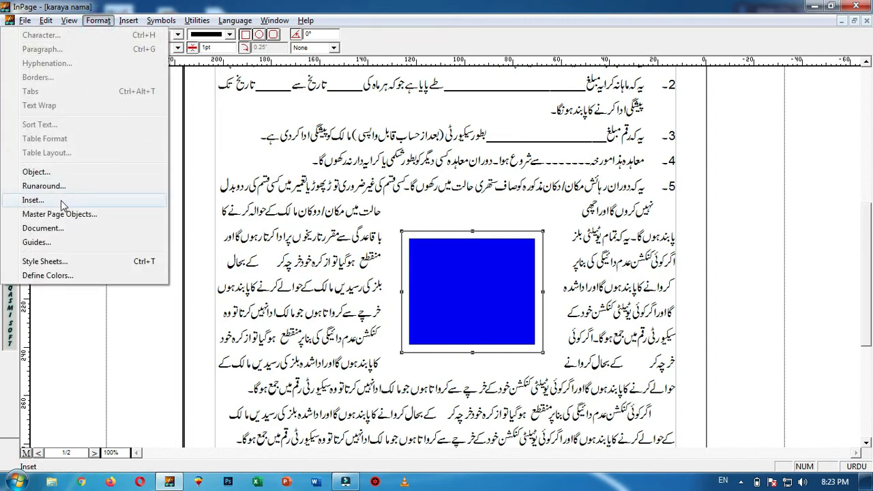
pyautogui.click(466, 236)
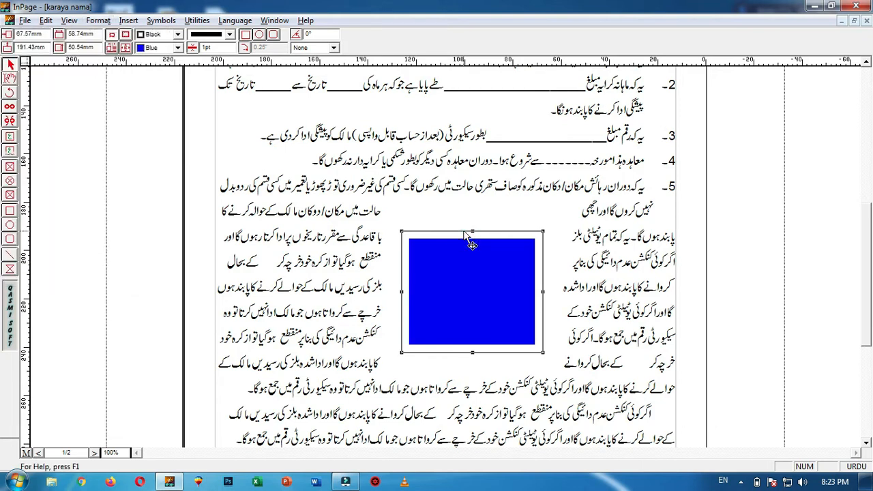
pyautogui.press('Delete')
pyautogui.moveTo(866, 244); pyautogui.dragTo(867, 334)
pyautogui.click(10, 77)
pyautogui.click(235, 128)
# Open the document's Page Setup from the first page and choose the Letter 8.5x11" page size
pyautogui.click(99, 20)
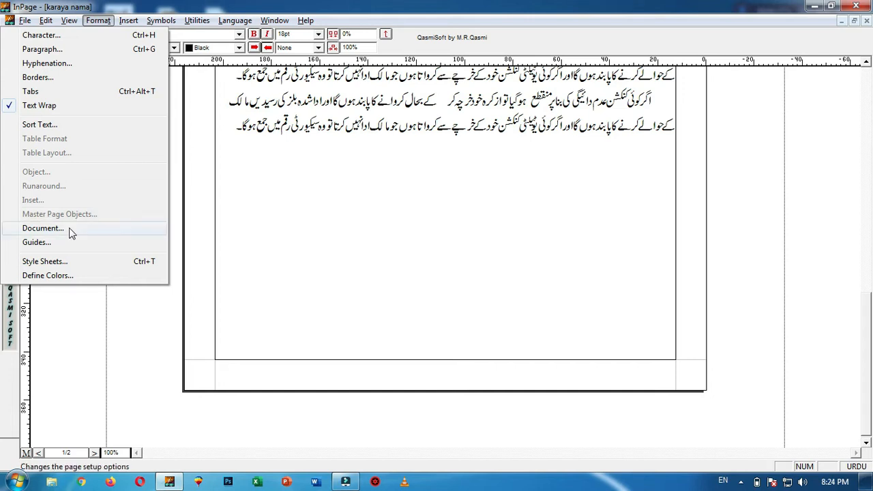
pyautogui.click(865, 363)
pyautogui.moveTo(864, 363); pyautogui.dragTo(869, 142)
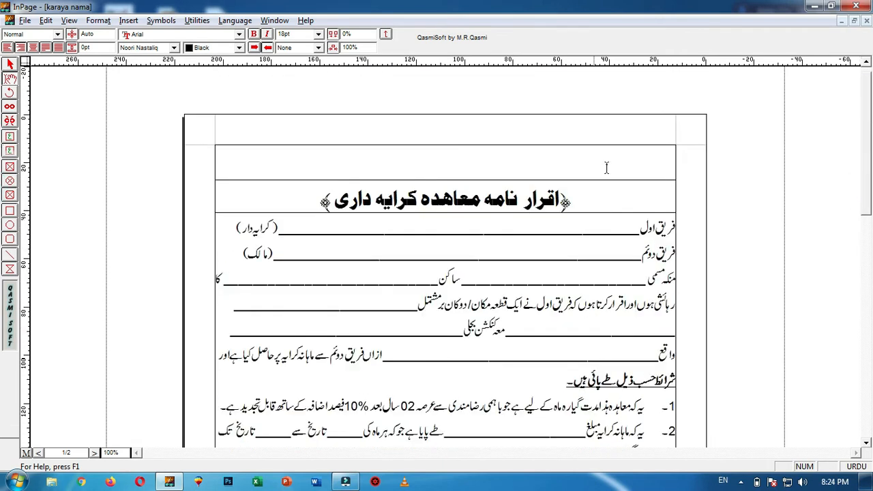
pyautogui.click(643, 232)
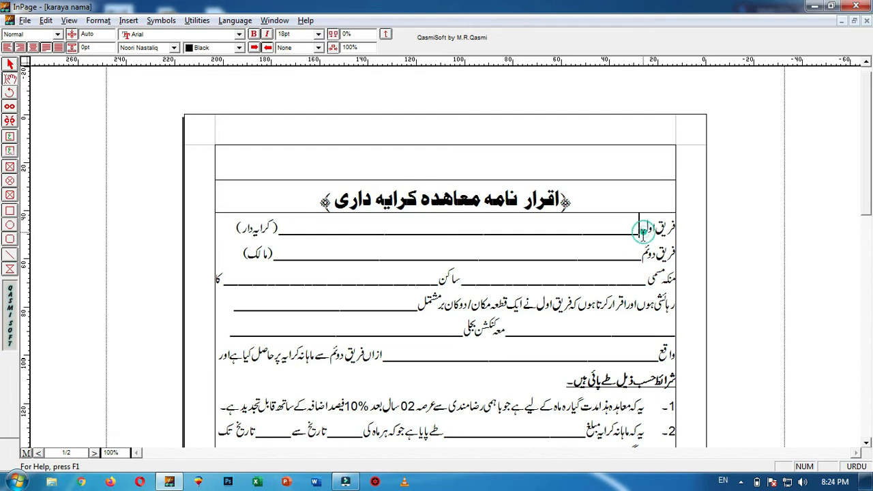
pyautogui.click(98, 20)
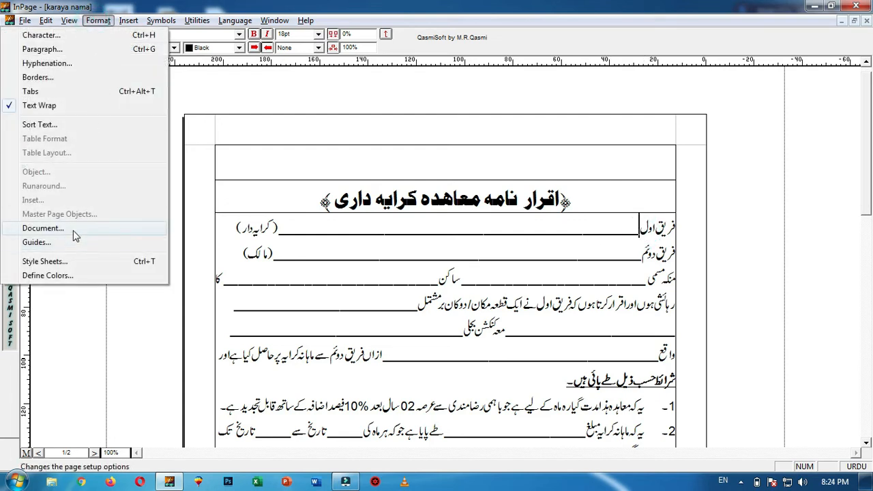
pyautogui.click(75, 229)
pyautogui.moveTo(380, 194); pyautogui.dragTo(405, 143)
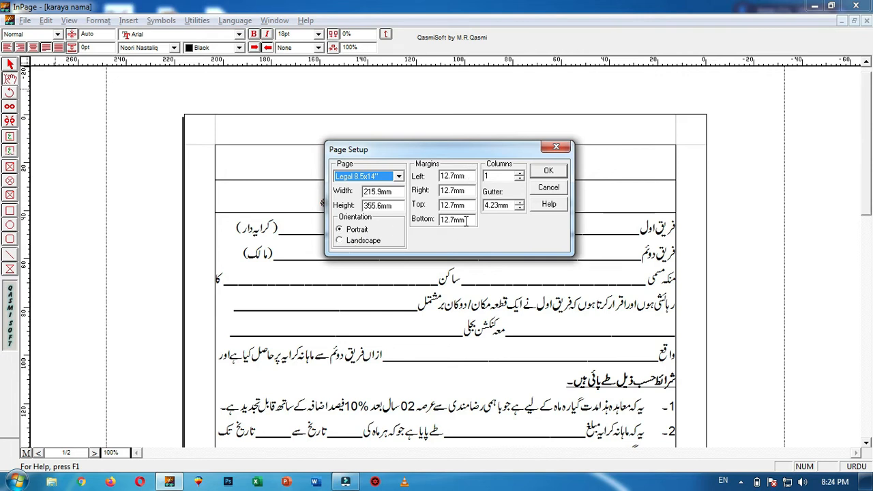
pyautogui.click(399, 177)
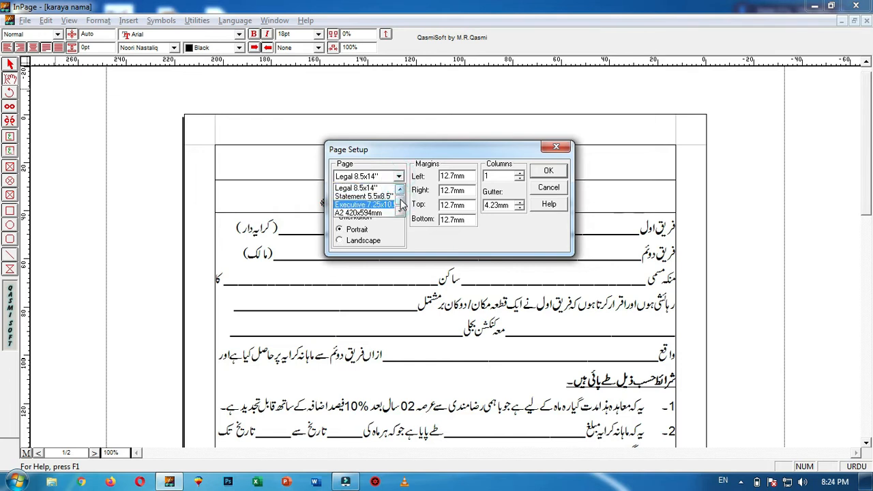
pyautogui.scroll(-3, 401, 207)
pyautogui.scroll(3, 402, 204)
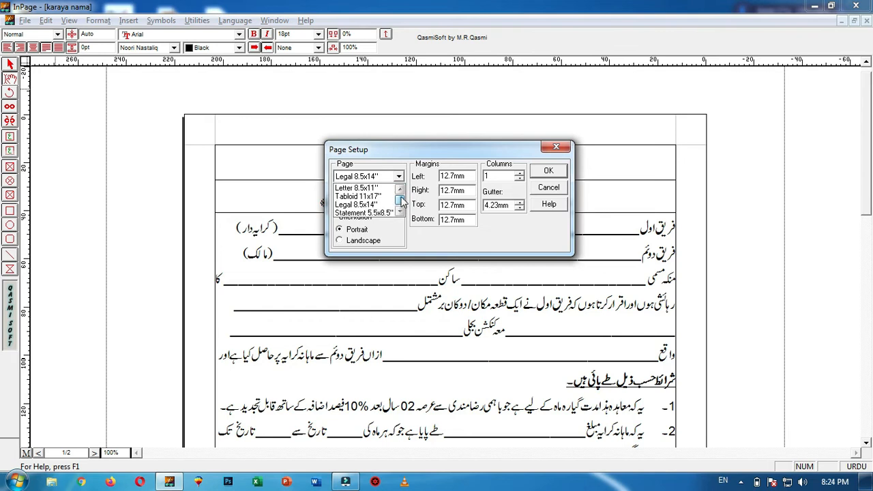
pyautogui.scroll(-3, 401, 201)
pyautogui.scroll(3, 401, 202)
pyautogui.click(368, 188)
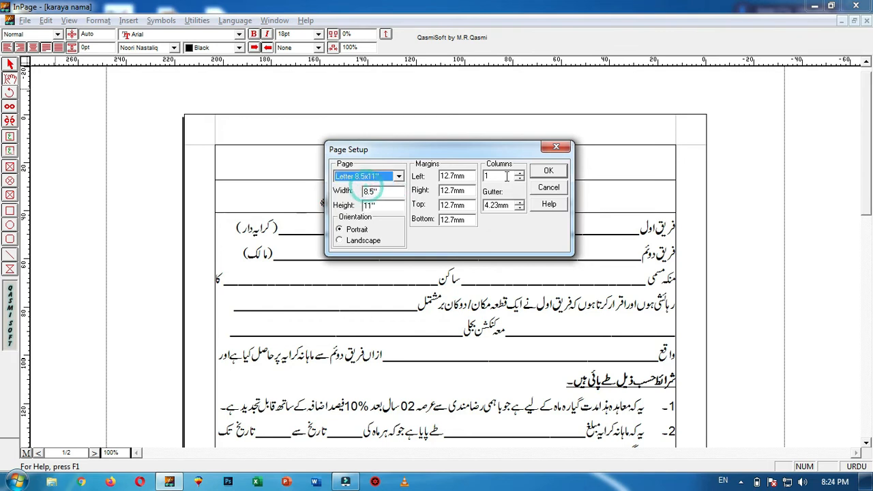
# Switch the page orientation to Landscape and apply the page setup
pyautogui.click(340, 241)
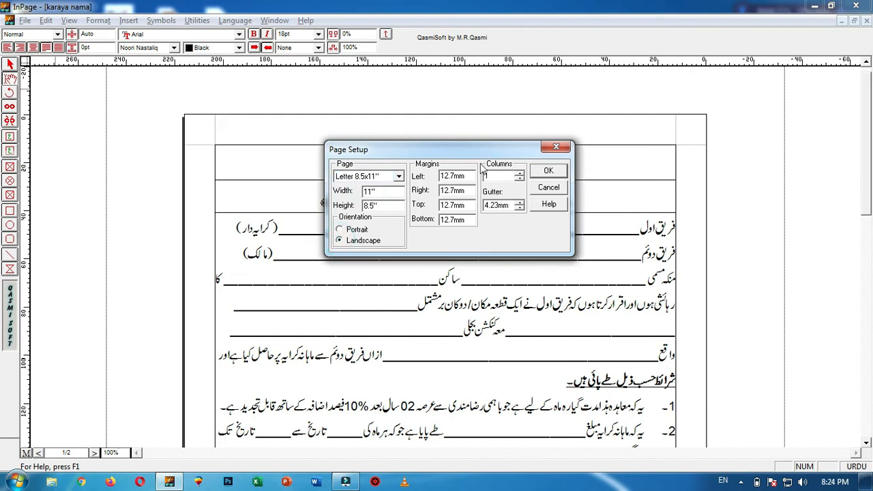
pyautogui.moveTo(472, 150); pyautogui.dragTo(435, 123)
pyautogui.click(512, 144)
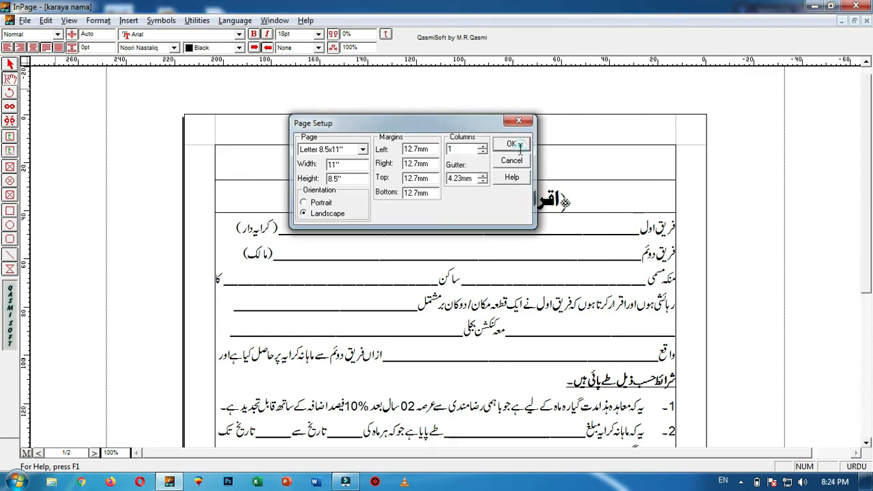
# Examine how the agreement text flows on the landscape page and continue to the second page
pyautogui.scroll(-3, 868, 245)
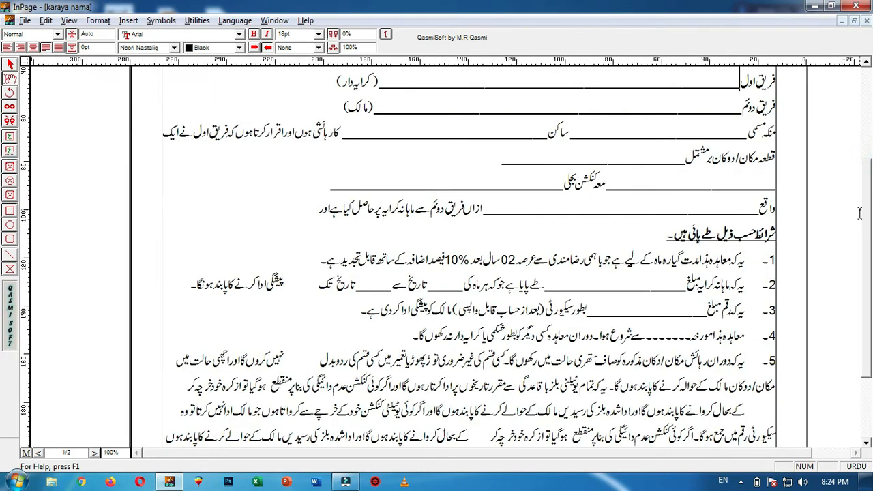
pyautogui.scroll(-1, 867, 273)
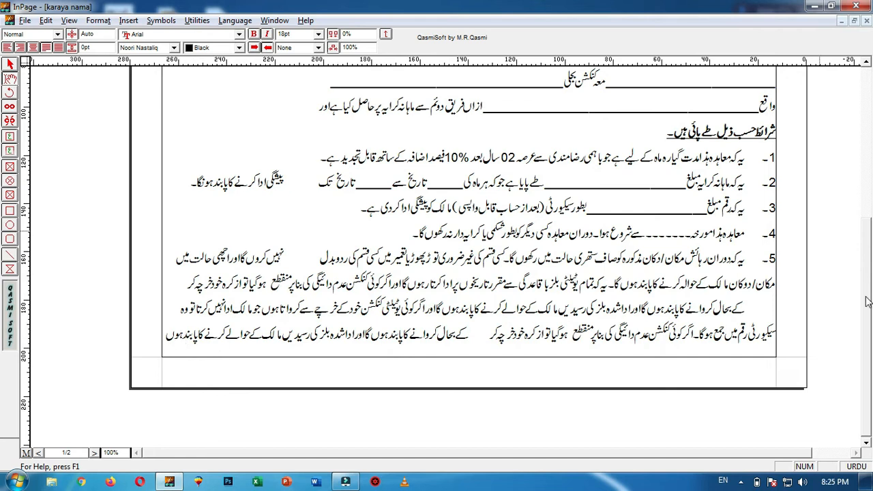
pyautogui.scroll(5, 866, 287)
pyautogui.scroll(-4, 861, 283)
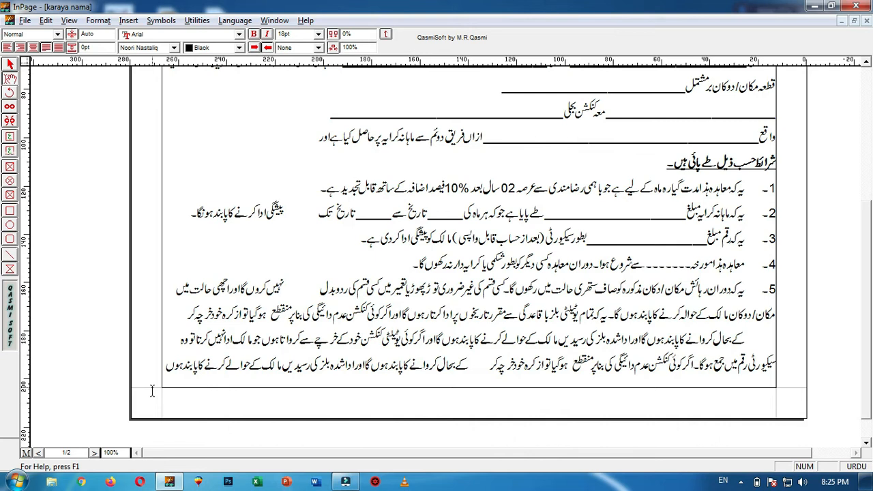
pyautogui.click(165, 369)
pyautogui.press('Down')
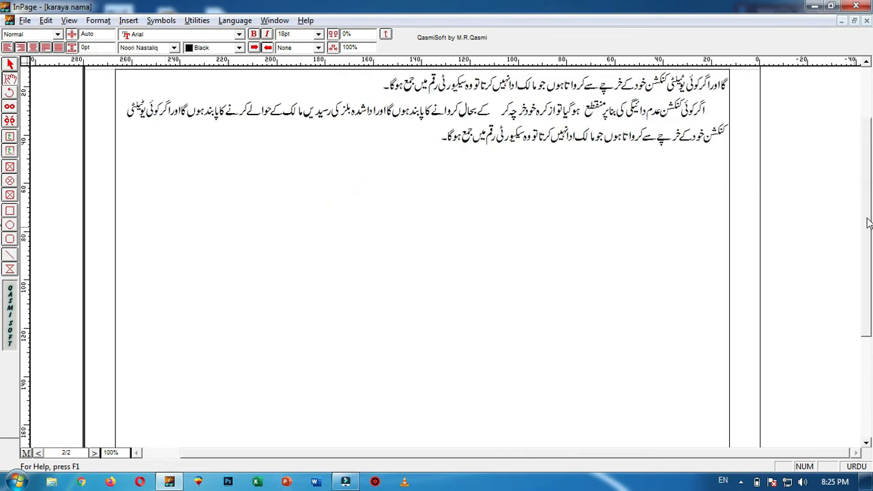
# Review the agreement's remaining lines on the second page and return to the top of the first page
pyautogui.scroll(3, 866, 224)
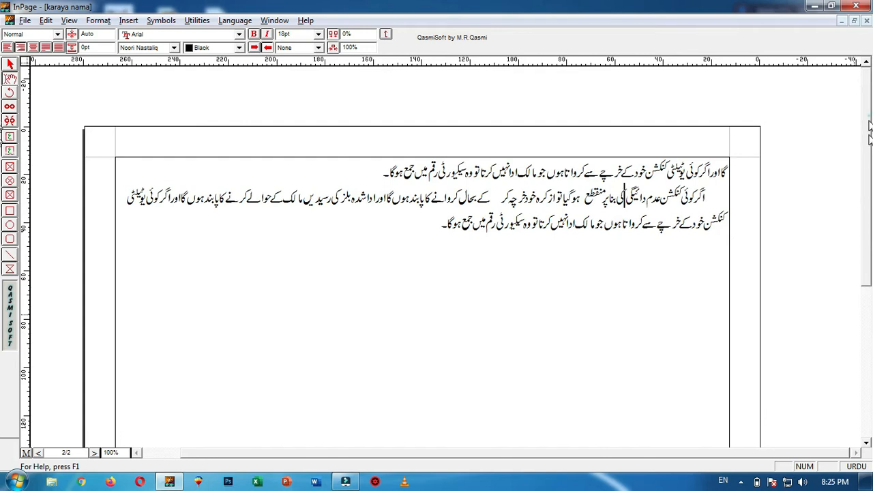
pyautogui.scroll(-1, 869, 144)
pyautogui.moveTo(869, 143); pyautogui.dragTo(870, 113)
pyautogui.click(99, 20)
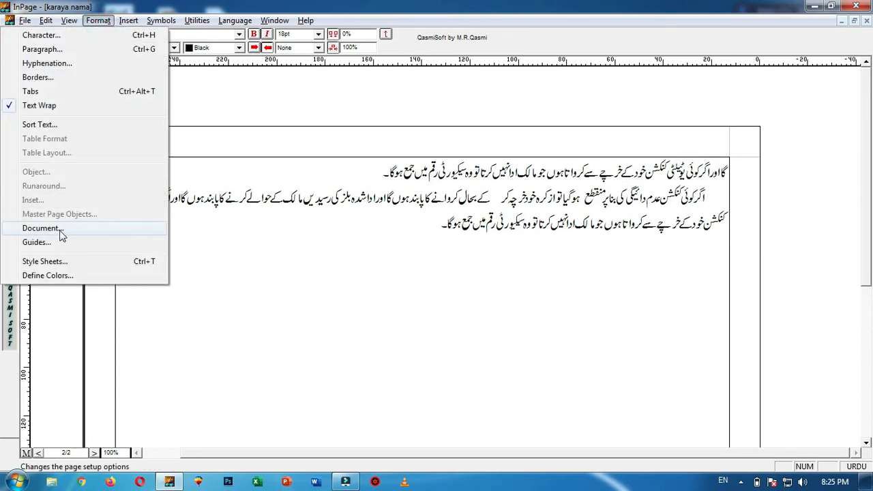
pyautogui.click(436, 228)
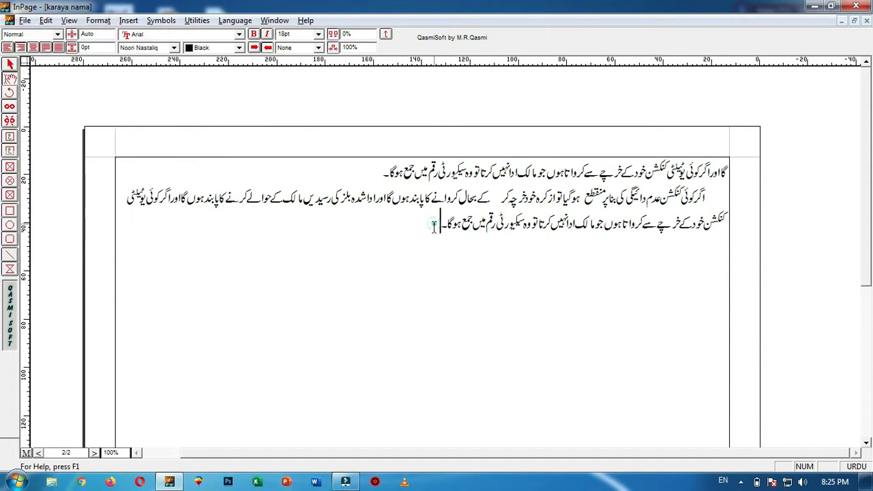
pyautogui.scroll(5, 435, 227)
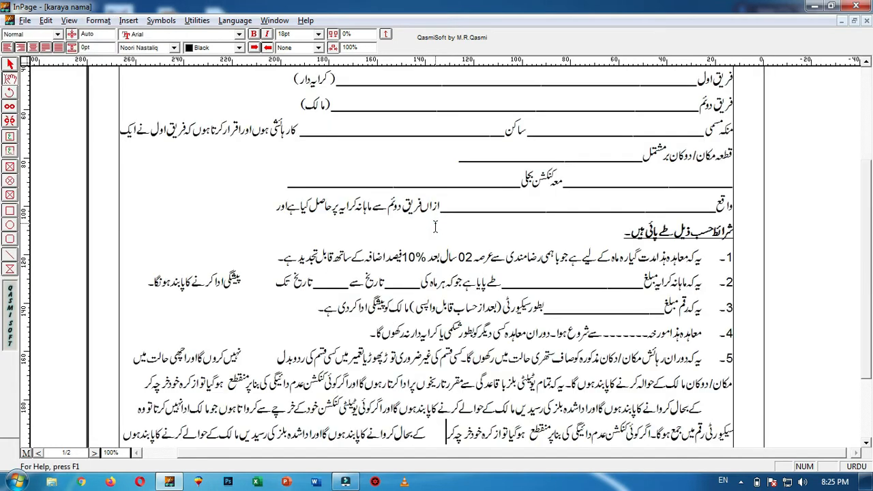
pyautogui.moveTo(869, 231); pyautogui.dragTo(869, 152)
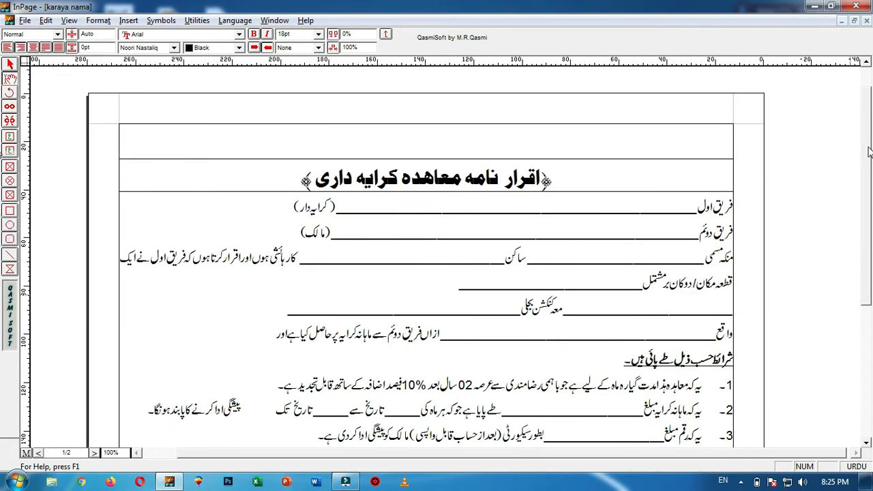
# Pull a vertical guide from the ruler across the agreement title and take it off the page again
pyautogui.moveTo(25, 164); pyautogui.dragTo(386, 176)
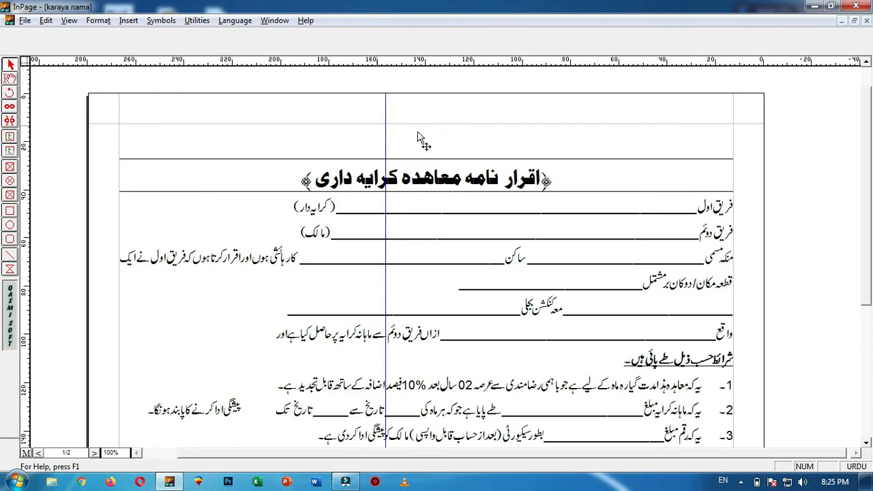
pyautogui.moveTo(392, 137); pyautogui.dragTo(26, 141)
pyautogui.click(97, 20)
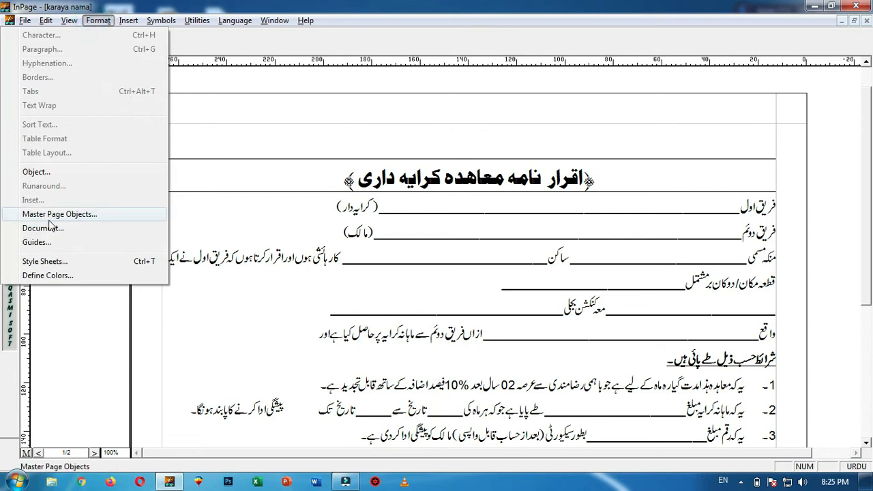
pyautogui.click(400, 68)
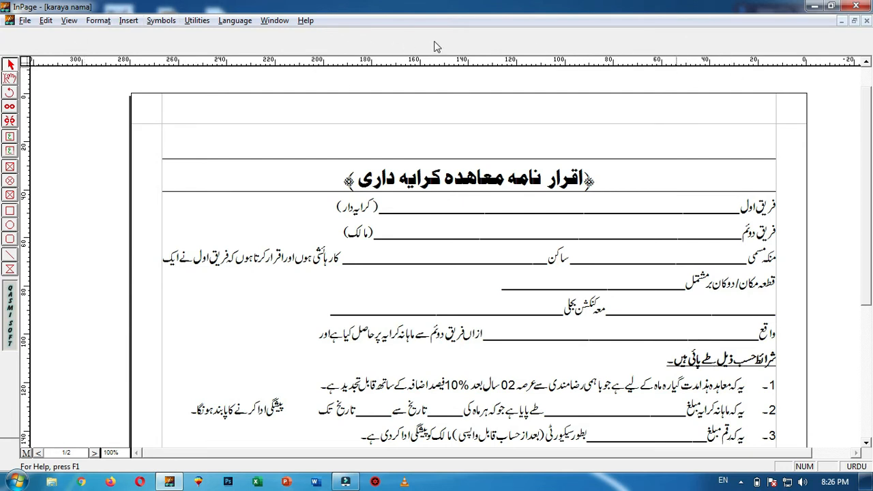
# Add a vertical guide at 120 mm and a horizontal guide at 100 mm through Format Guides
pyautogui.click(98, 21)
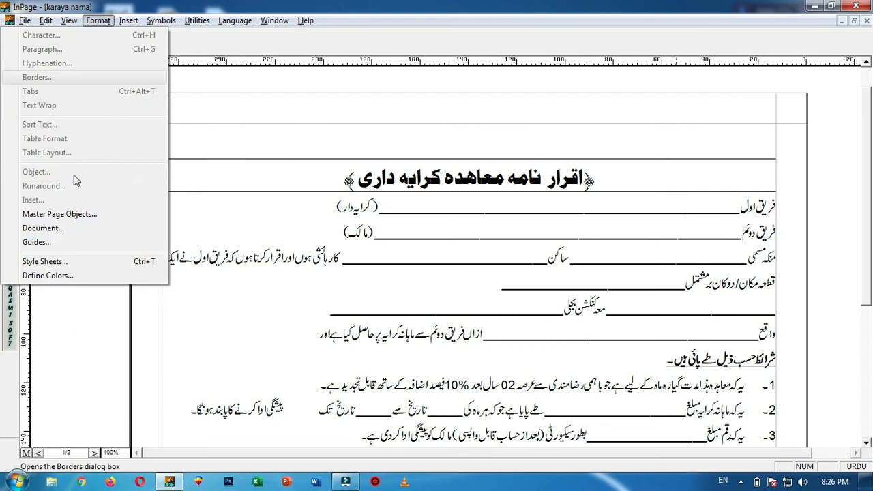
pyautogui.click(55, 242)
pyautogui.moveTo(428, 152); pyautogui.dragTo(431, 130)
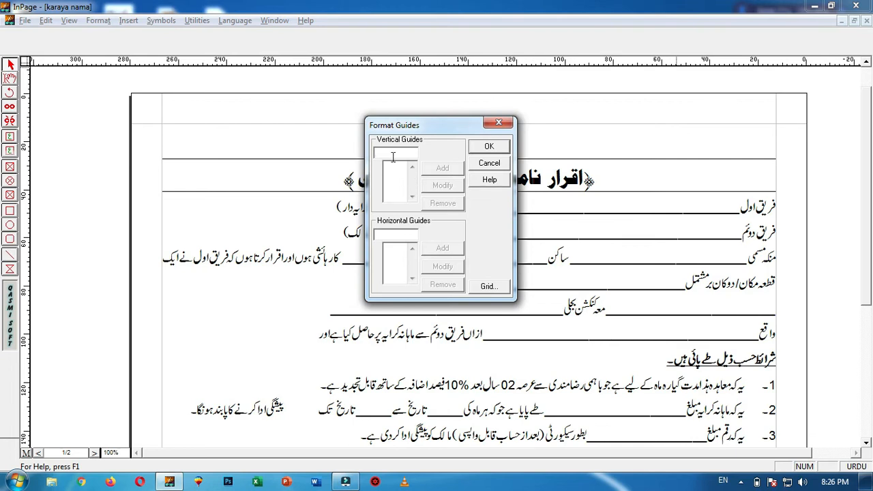
pyautogui.write('12')
pyautogui.click(398, 236)
pyautogui.write('100')
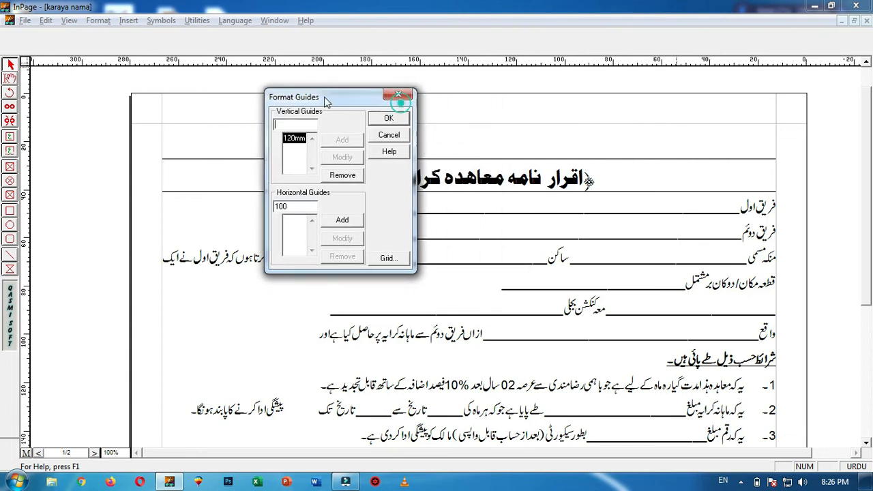
pyautogui.click(399, 121)
pyautogui.click(398, 120)
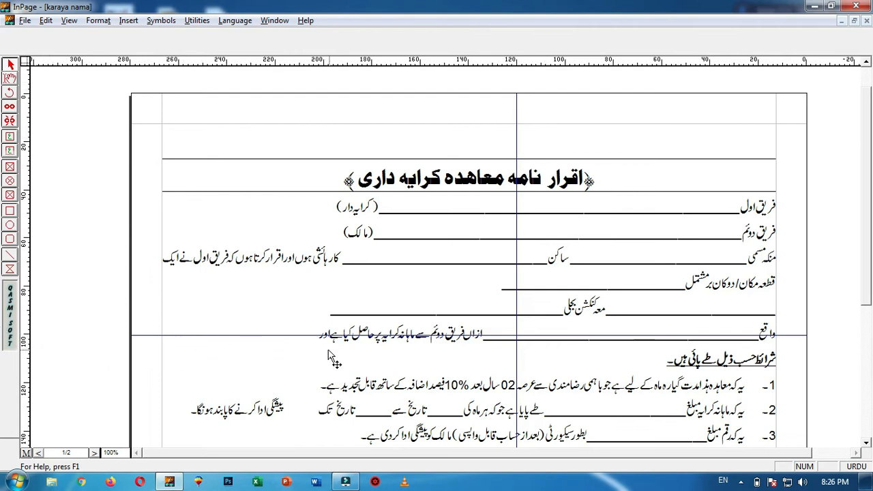
# Remove the vertical and horizontal guides by pulling them back to the rulers
pyautogui.moveTo(517, 125); pyautogui.dragTo(30, 142)
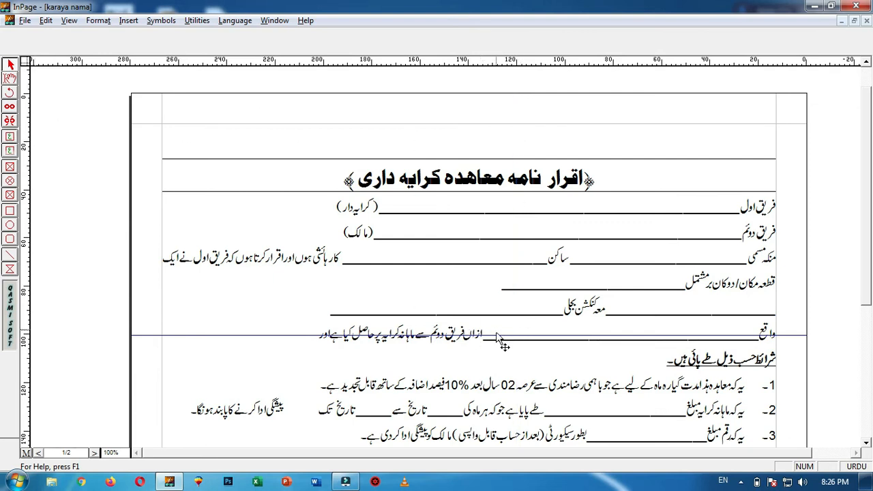
pyautogui.moveTo(498, 336); pyautogui.dragTo(513, 59)
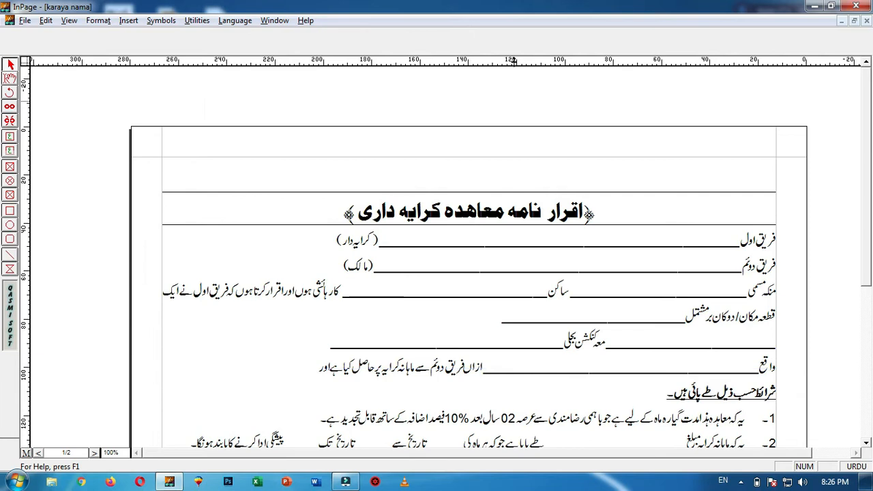
# Put the text cursor after the line above the terms heading, view the Define Style Sheets dialog and close it
pyautogui.click(98, 20)
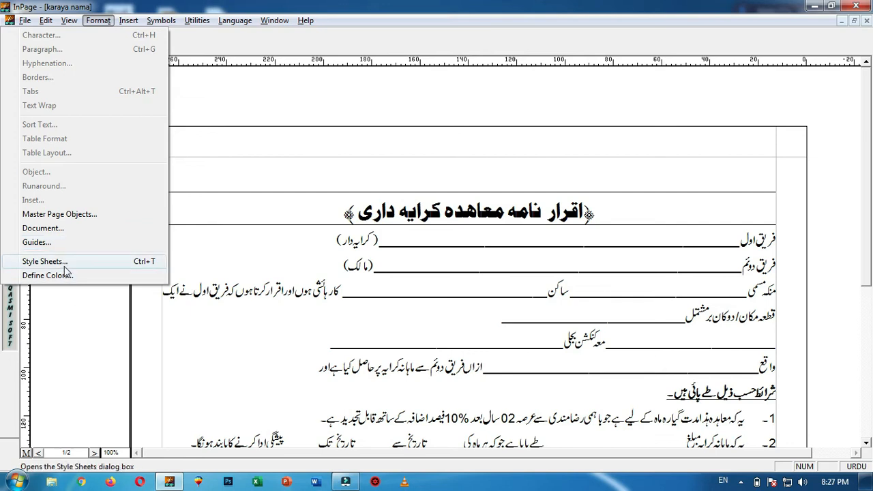
pyautogui.click(286, 289)
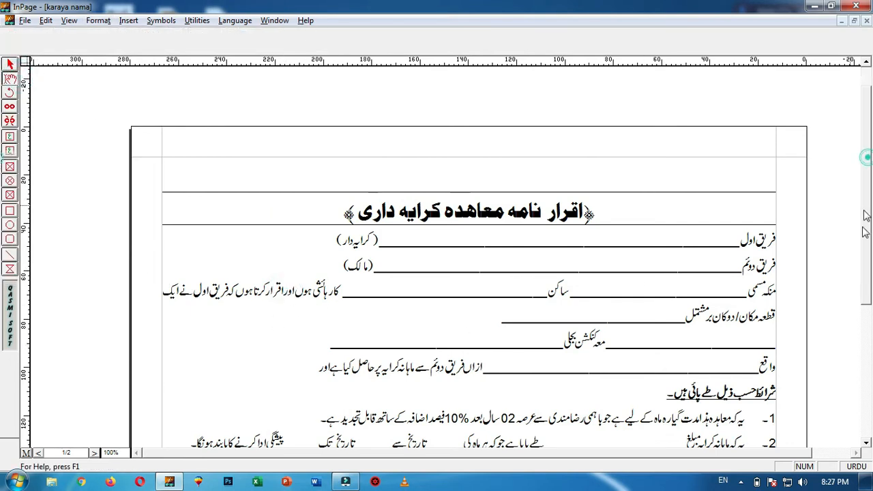
pyautogui.moveTo(865, 161); pyautogui.dragTo(863, 225)
pyautogui.click(300, 220)
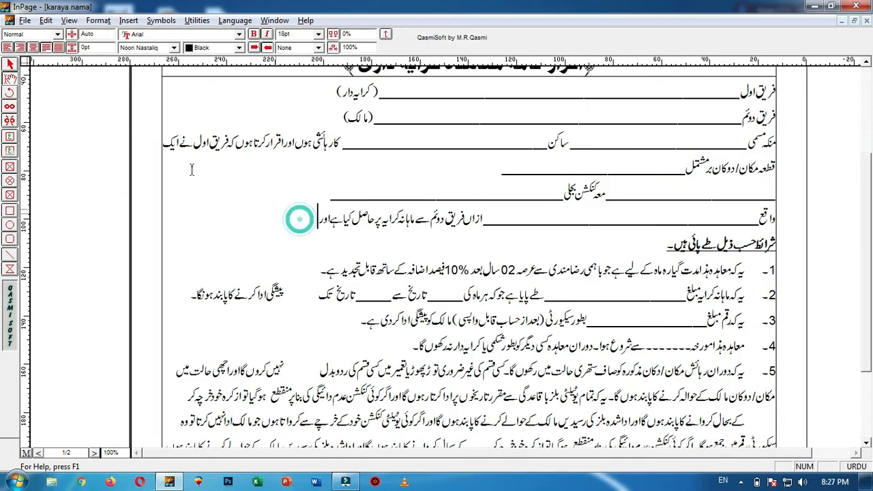
pyautogui.click(58, 35)
pyautogui.click(58, 34)
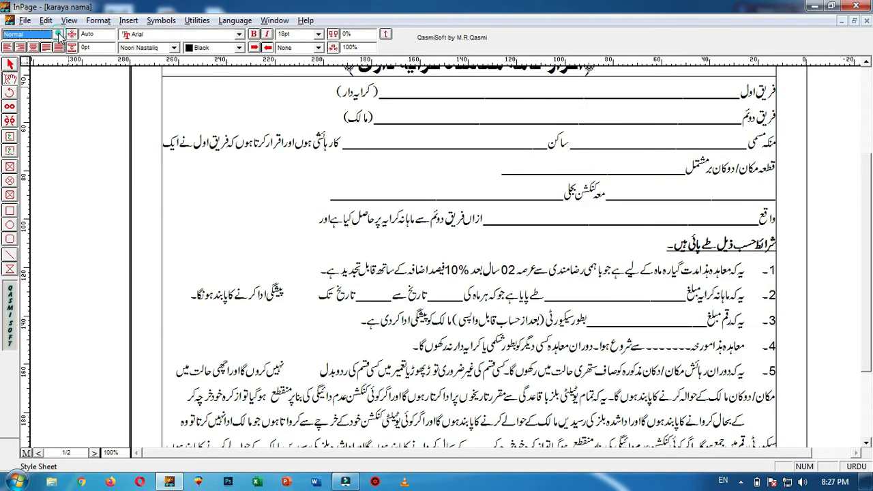
pyautogui.click(95, 21)
pyautogui.click(68, 262)
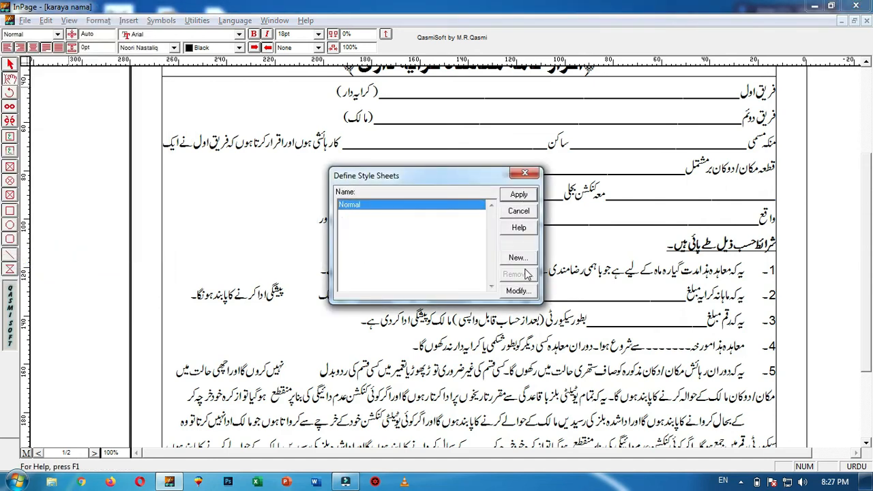
pyautogui.click(525, 174)
# Select the agreement's title on the first page and look through the available text colours
pyautogui.click(99, 21)
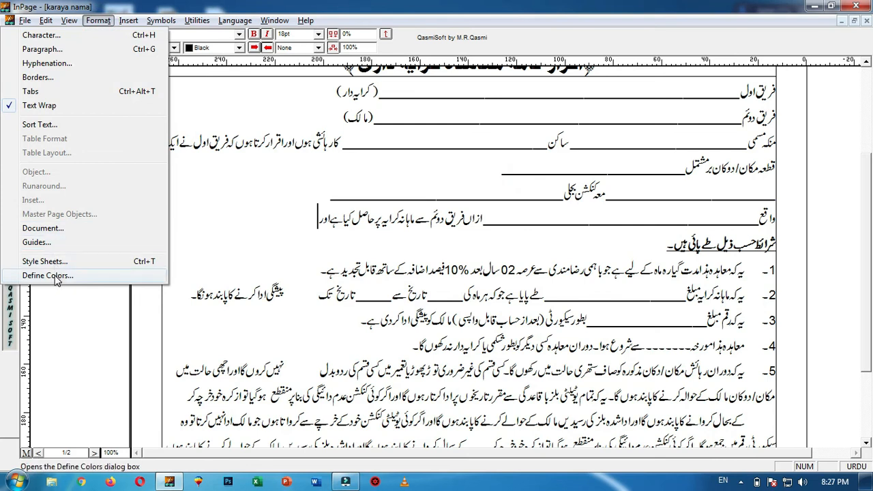
pyautogui.click(233, 64)
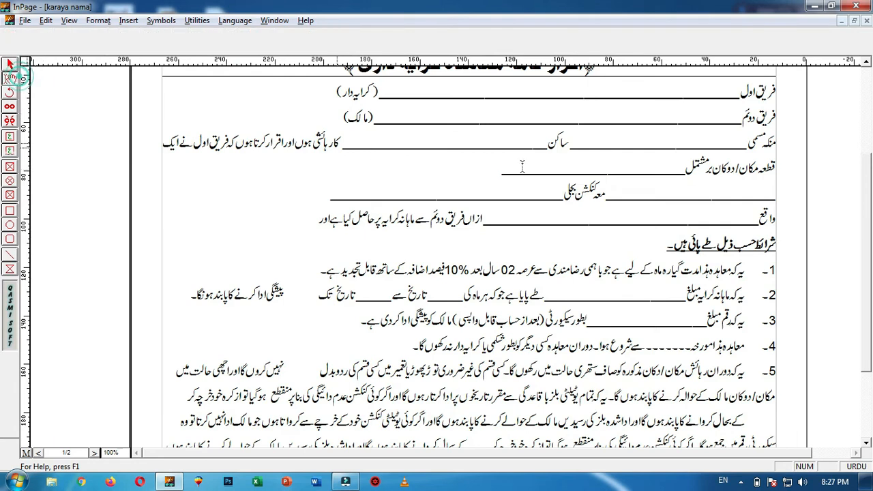
pyautogui.moveTo(865, 207); pyautogui.dragTo(867, 128)
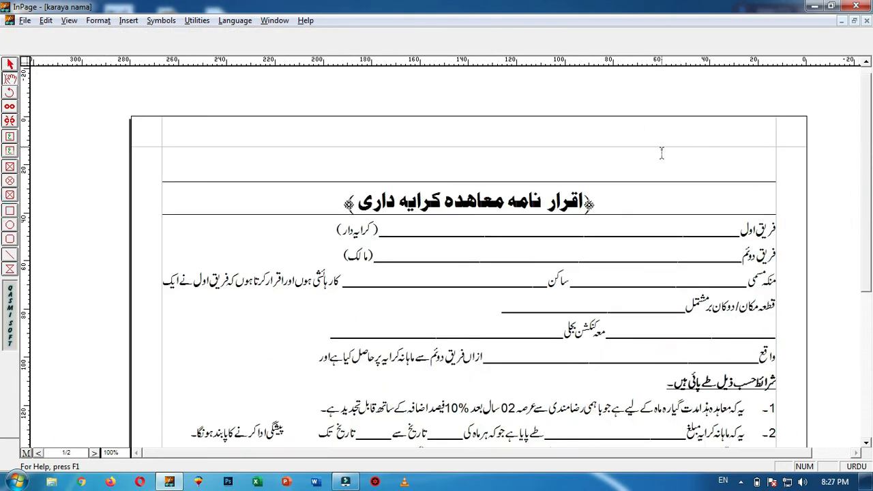
pyautogui.moveTo(604, 197); pyautogui.dragTo(289, 188)
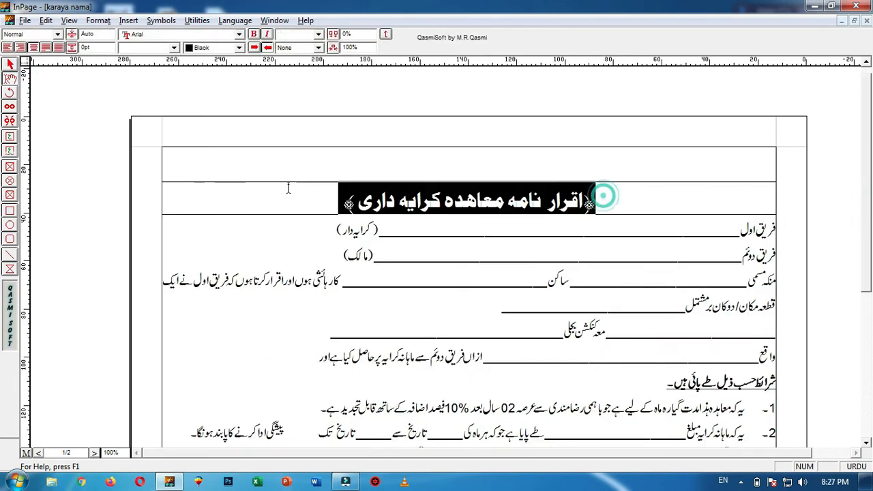
pyautogui.click(238, 49)
pyautogui.click(240, 61)
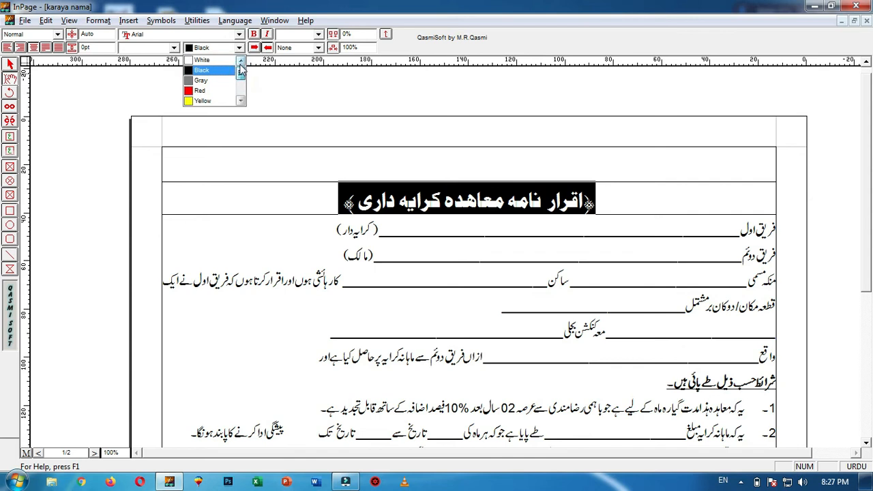
pyautogui.moveTo(242, 75)
pyautogui.mouseDown()
pyautogui.moveTo(245, 88)
pyautogui.moveTo(239, 70)
pyautogui.mouseUp()
# Open Define Colors and remove the custom colour mehroon from the colour list
pyautogui.click(99, 23)
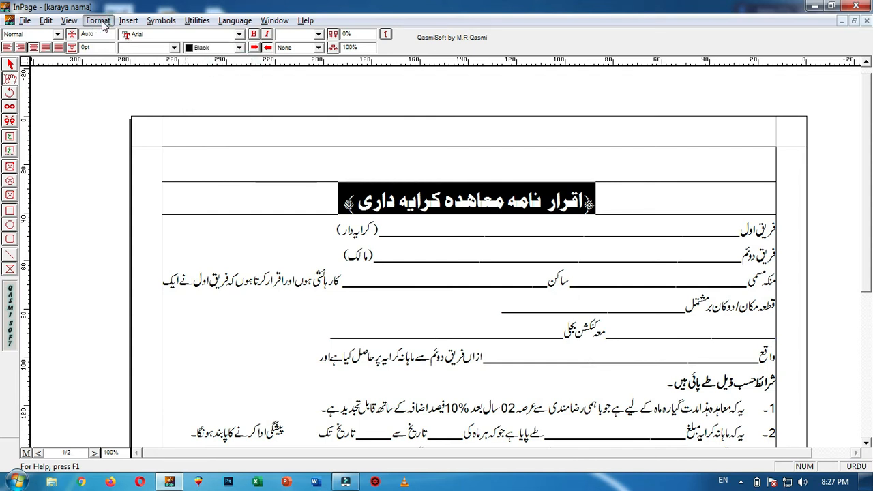
pyautogui.click(99, 21)
pyautogui.click(54, 275)
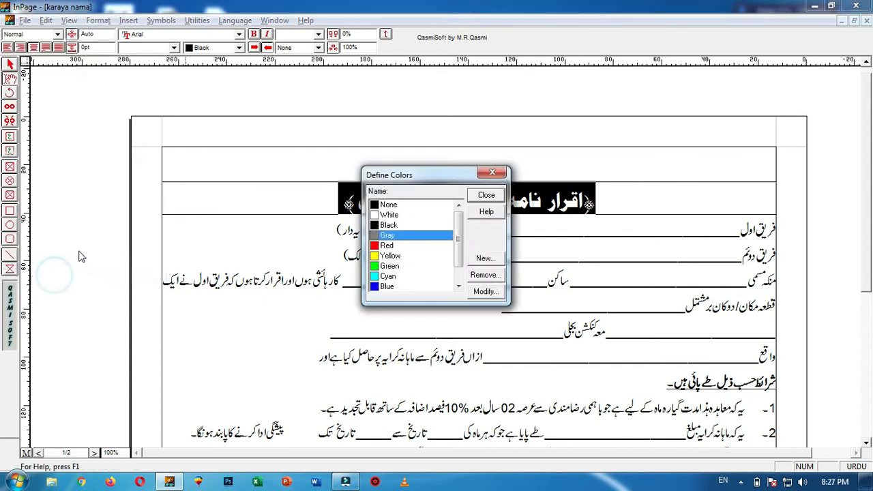
pyautogui.moveTo(416, 172); pyautogui.dragTo(407, 146)
pyautogui.moveTo(450, 220); pyautogui.dragTo(449, 244)
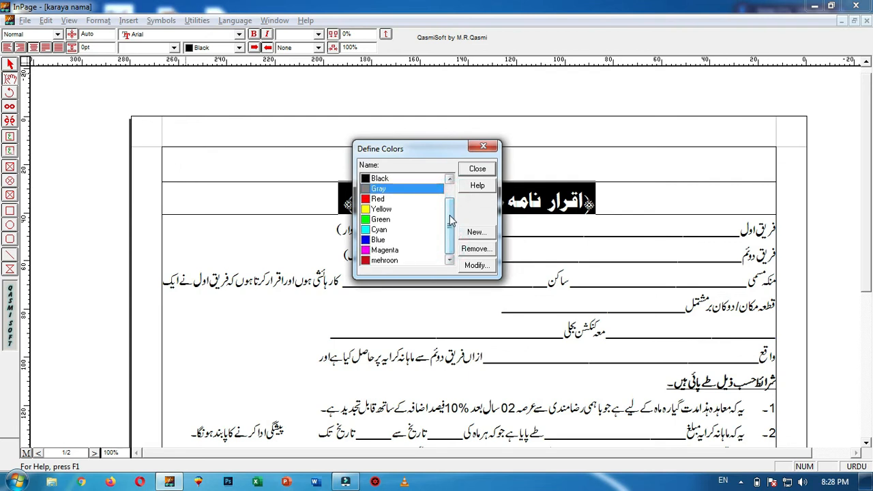
pyautogui.moveTo(451, 210); pyautogui.dragTo(451, 235)
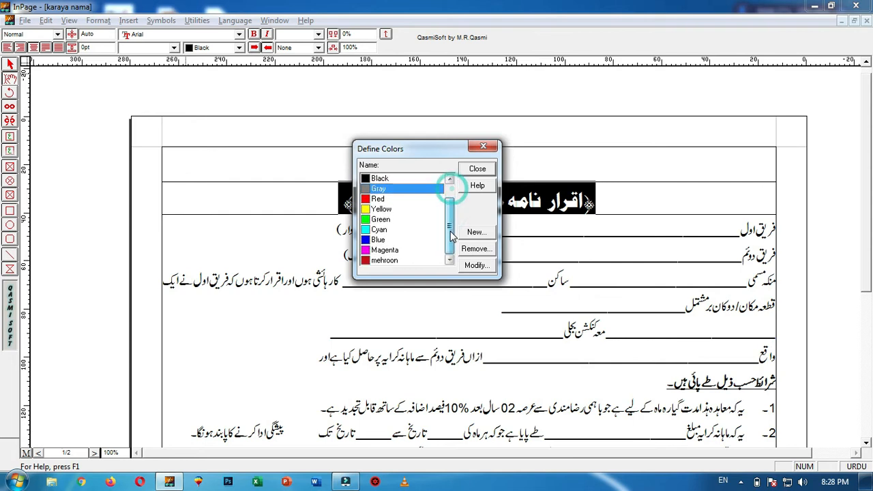
pyautogui.click(389, 263)
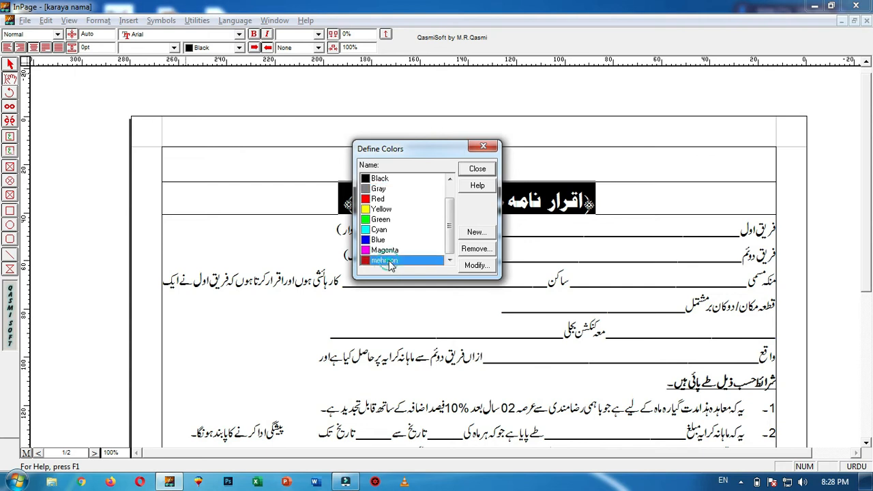
pyautogui.click(477, 249)
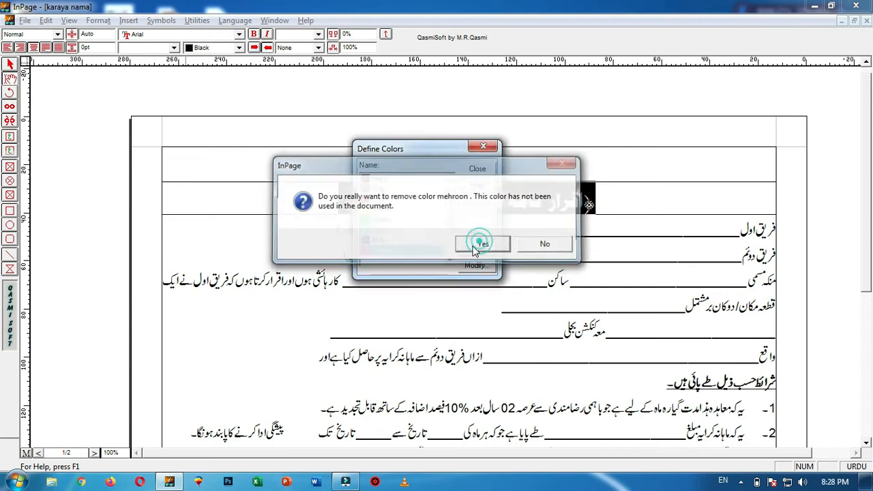
pyautogui.click(481, 244)
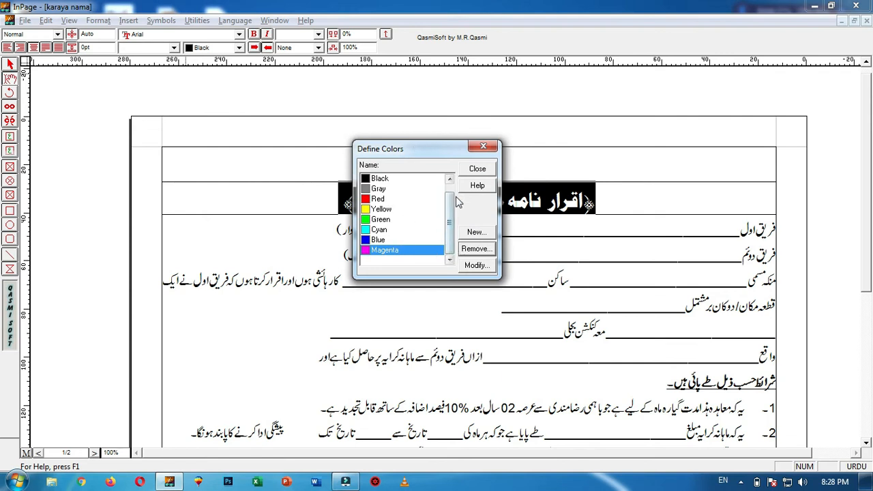
# Define a new RGB colour named Orange with red 233, green 185 and blue 22
pyautogui.moveTo(448, 222); pyautogui.dragTo(448, 214)
pyautogui.click(486, 232)
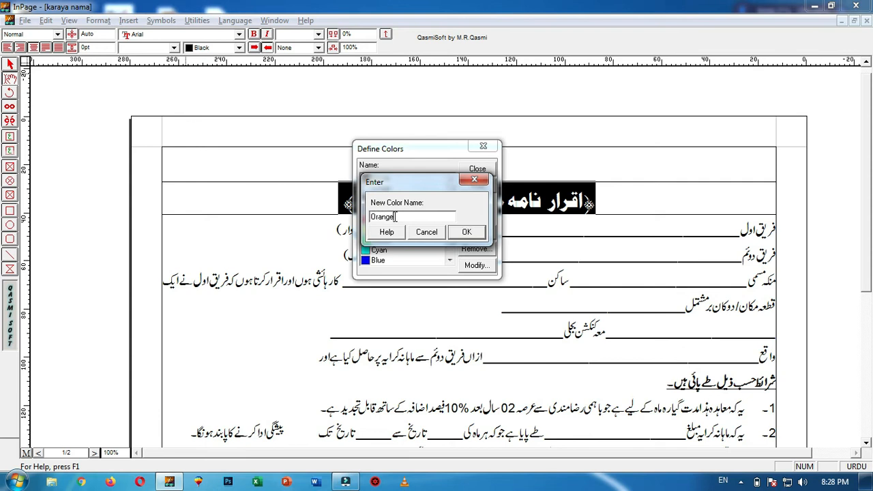
pyautogui.click(467, 232)
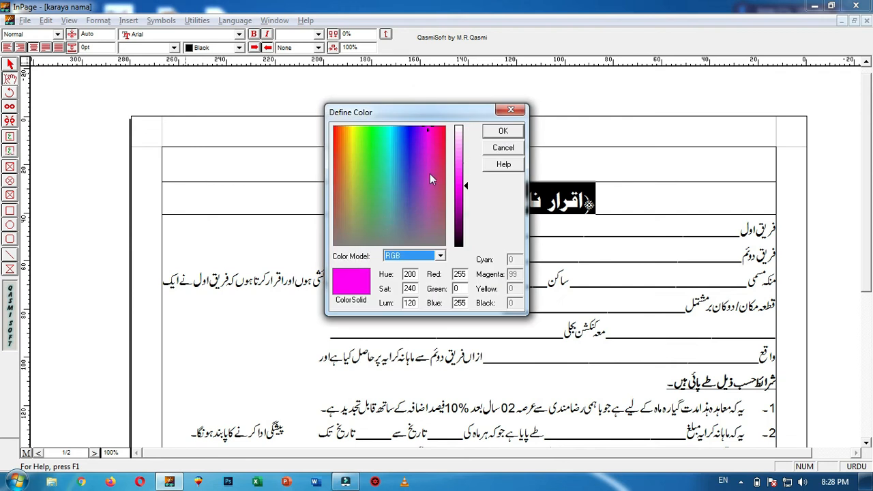
pyautogui.click(348, 146)
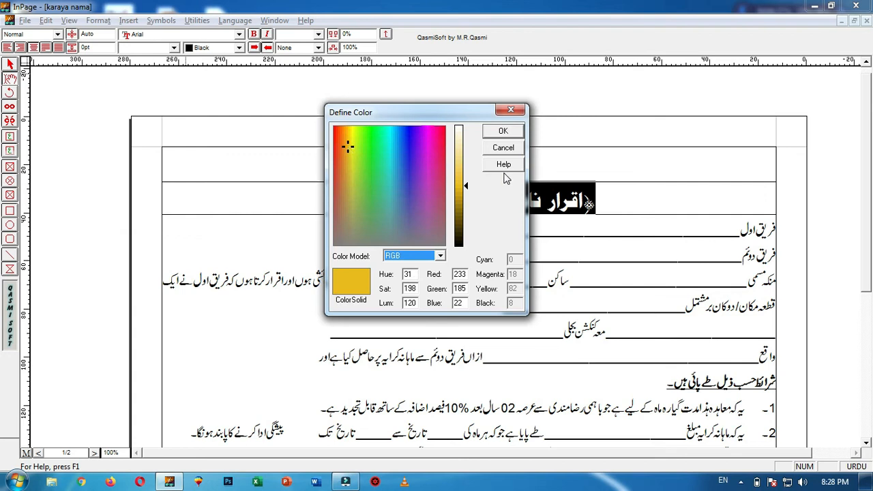
pyautogui.click(516, 134)
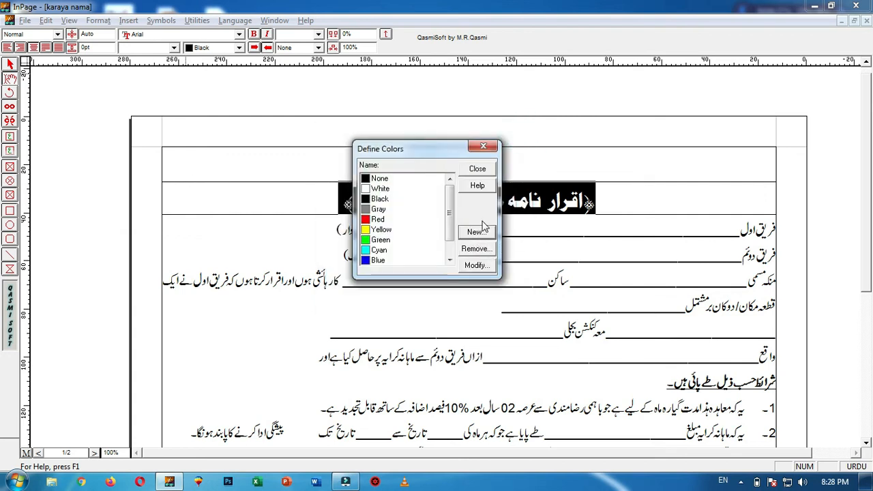
# Close the colour definitions, apply the custom Orange colour to the agreement's title, and check its text colour
pyautogui.click(477, 169)
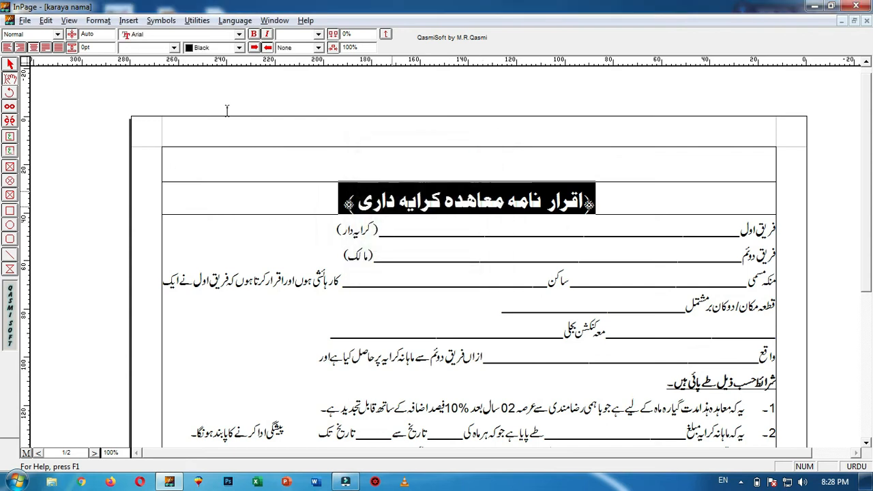
pyautogui.click(238, 48)
pyautogui.scroll(-2, 239, 75)
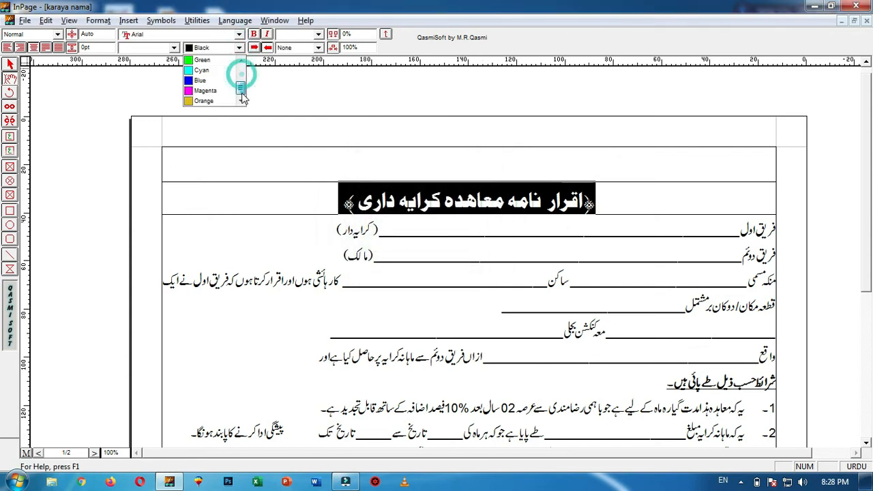
pyautogui.click(197, 101)
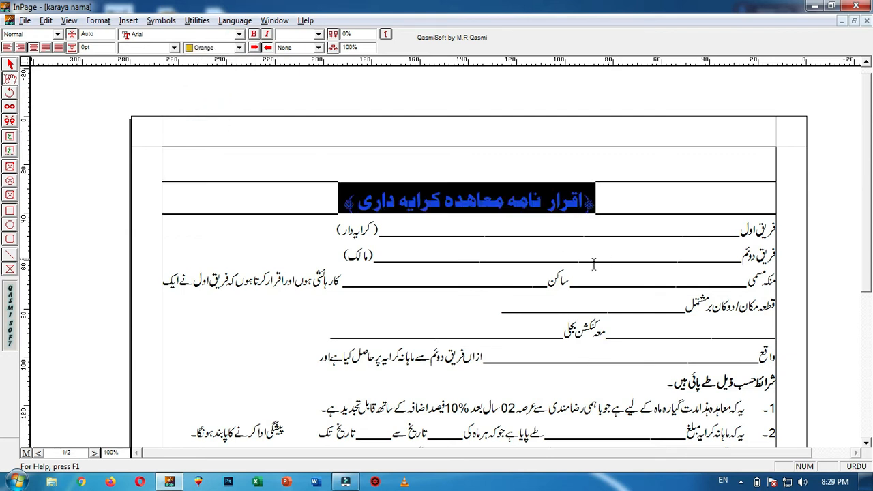
pyautogui.click(582, 232)
pyautogui.moveTo(603, 204); pyautogui.dragTo(327, 202)
pyautogui.click(238, 48)
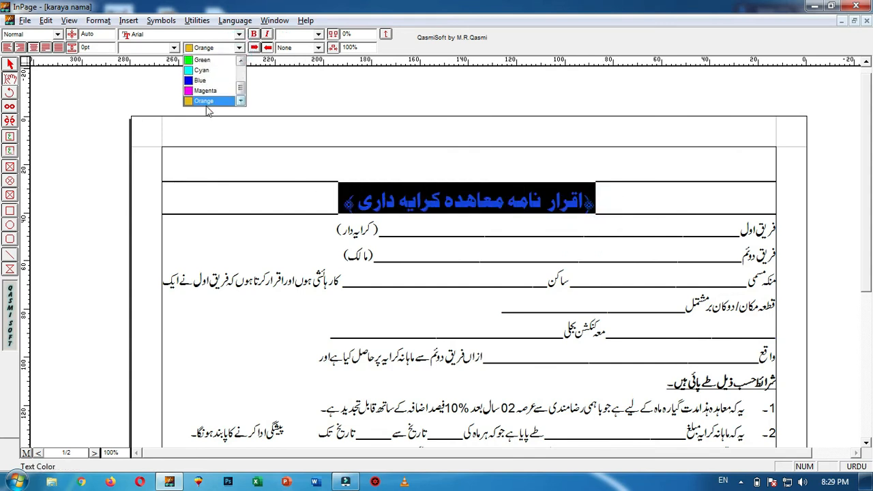
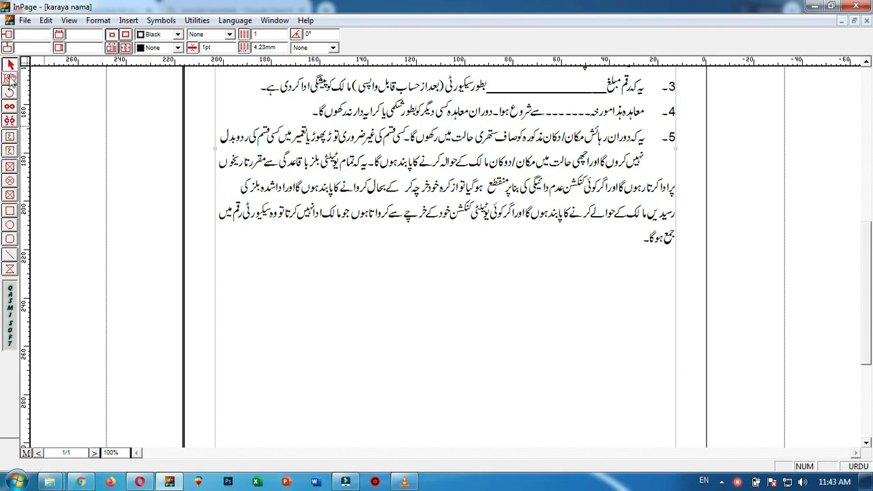
# Below the last clause, enter "میرا پیارا پاکستان" indented and enclosed between the two ornamental bracket symbols
pyautogui.click(636, 235)
pyautogui.press('Tab')
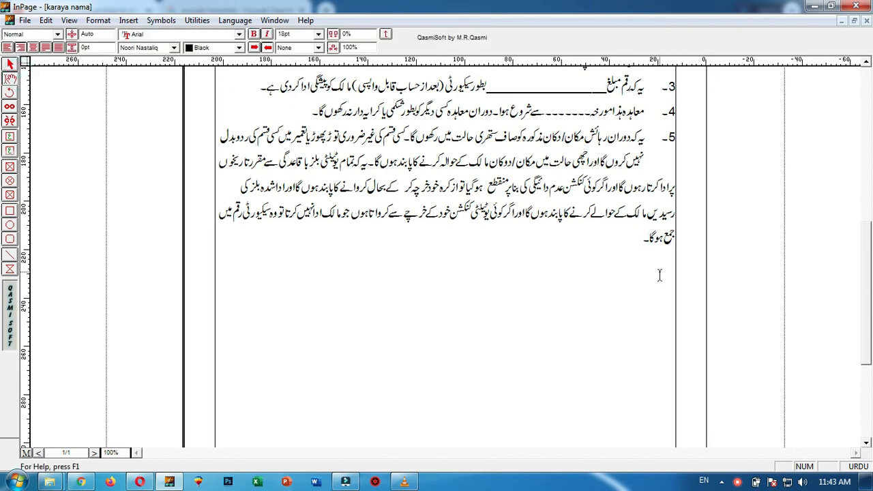
pyautogui.click(161, 19)
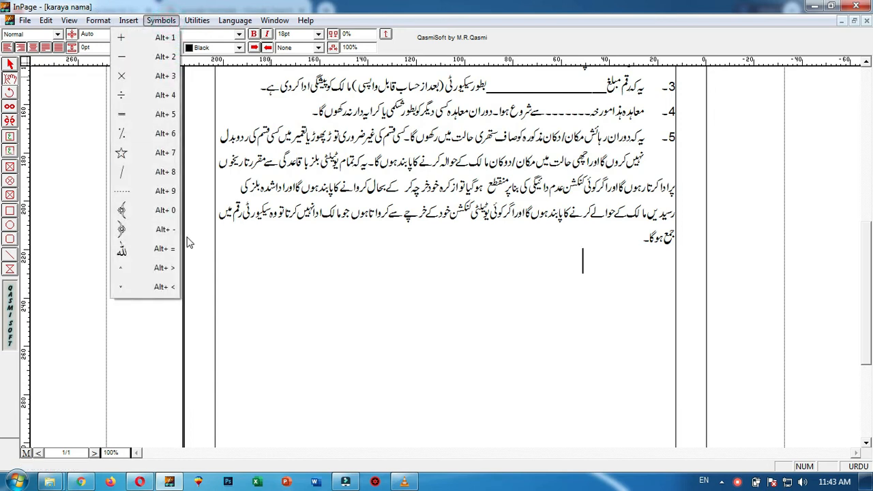
pyautogui.click(157, 230)
pyautogui.write('میرا پیارا پاکستان')
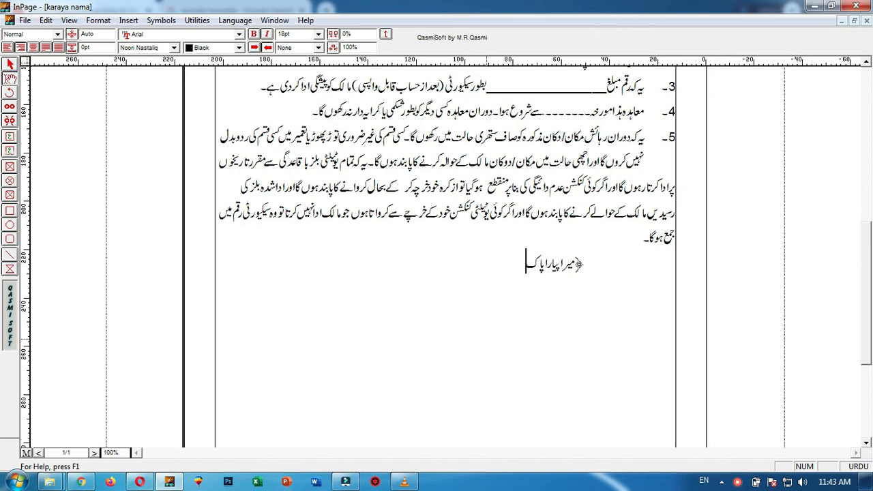
pyautogui.click(161, 19)
pyautogui.click(160, 212)
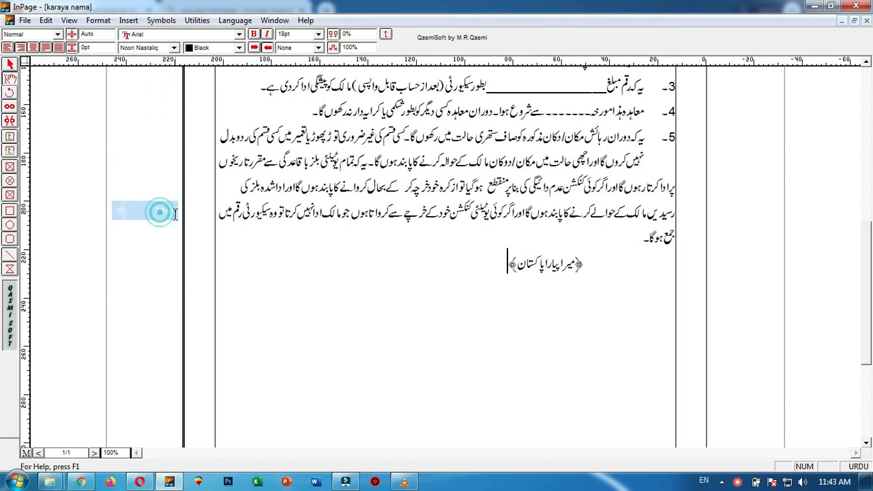
# Set the bracketed line "میرا پیارا پاکستان" to 48pt and look over the available symbols
pyautogui.tripleClick(596, 265)
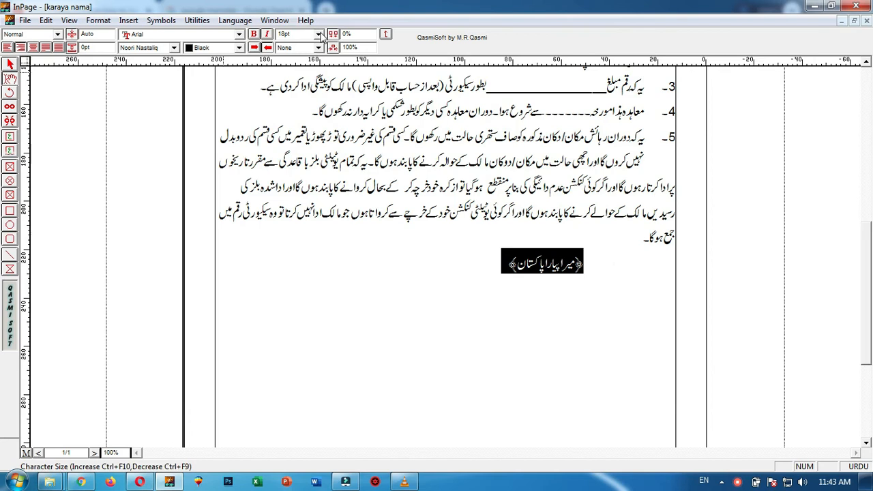
pyautogui.click(318, 34)
pyautogui.click(293, 104)
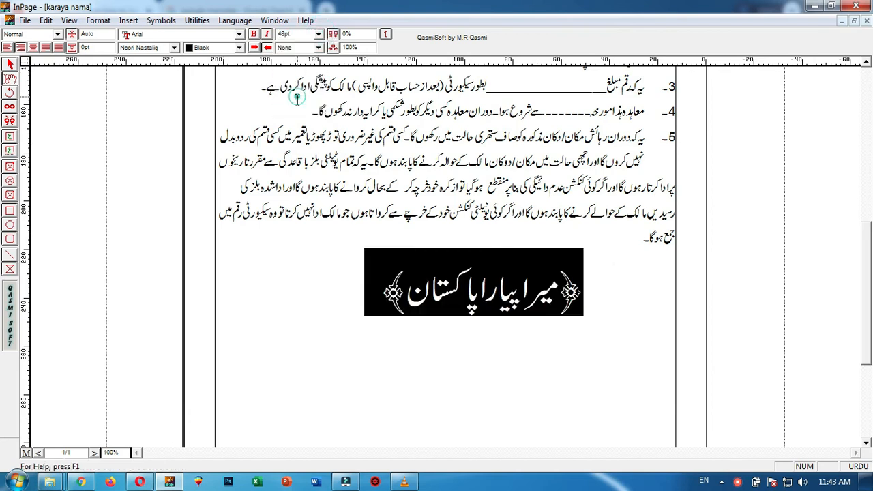
pyautogui.click(598, 309)
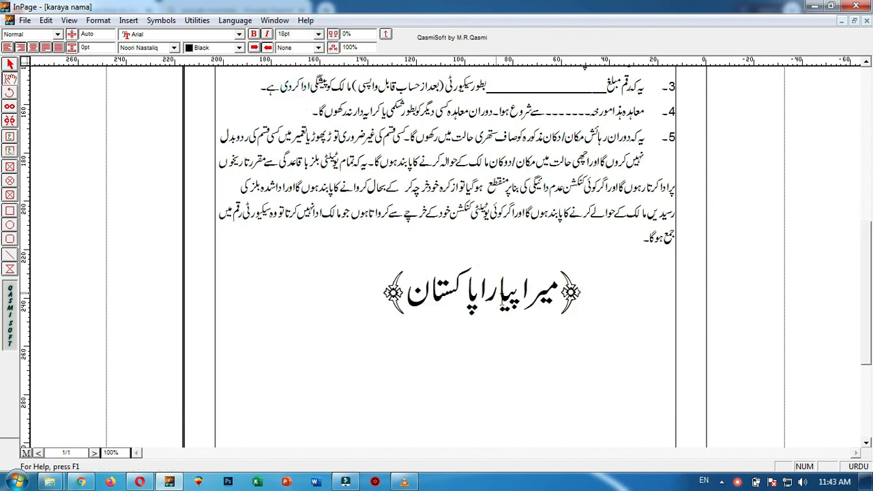
pyautogui.click(166, 26)
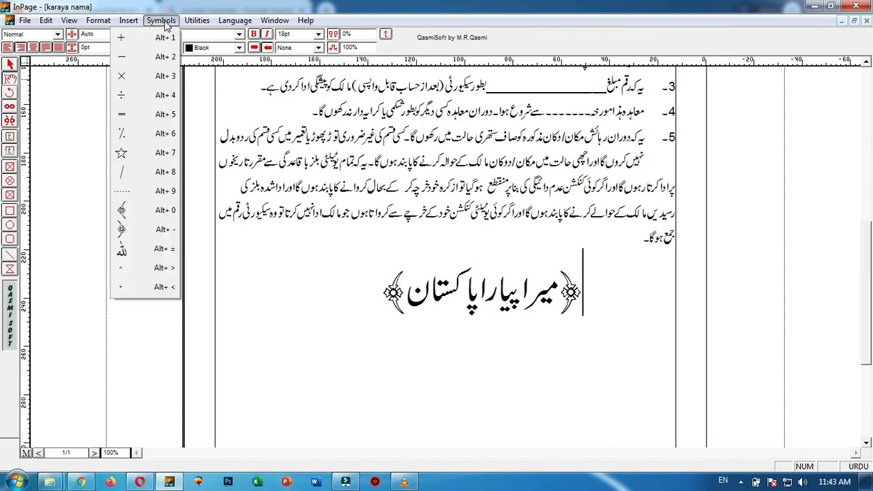
pyautogui.click(165, 26)
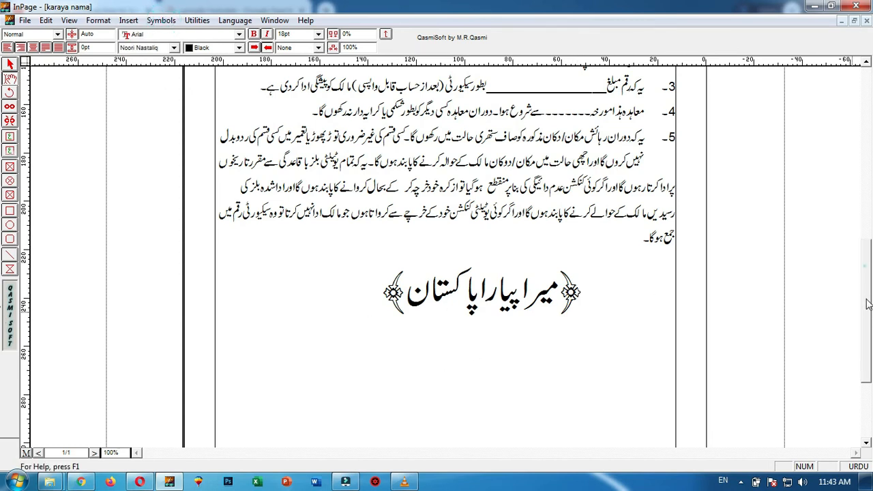
# Start a new line below the bracketed text, switch the language to English and set the font to Webdings
pyautogui.scroll(-3, 867, 304)
pyautogui.click(366, 153)
pyautogui.press('Return')
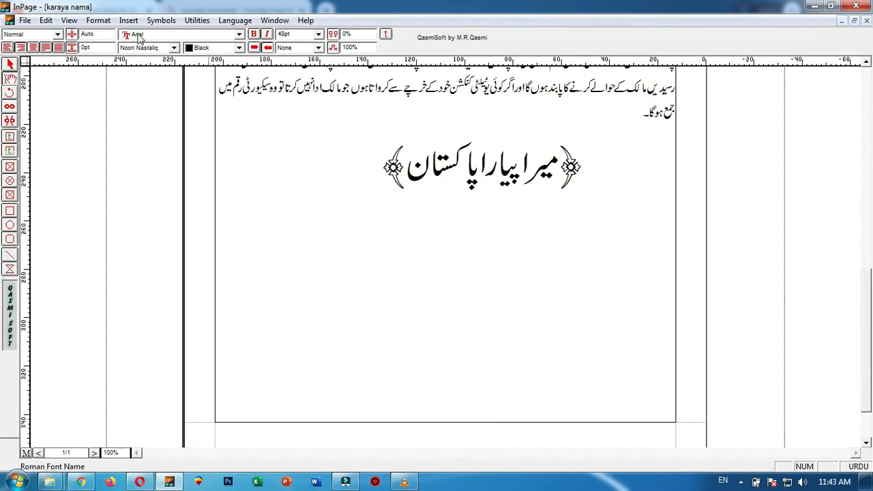
pyautogui.click(239, 34)
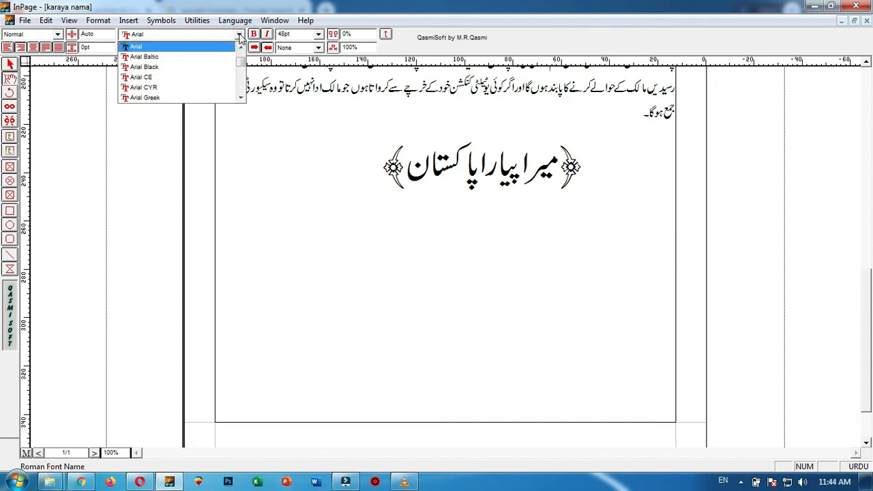
pyautogui.click(239, 34)
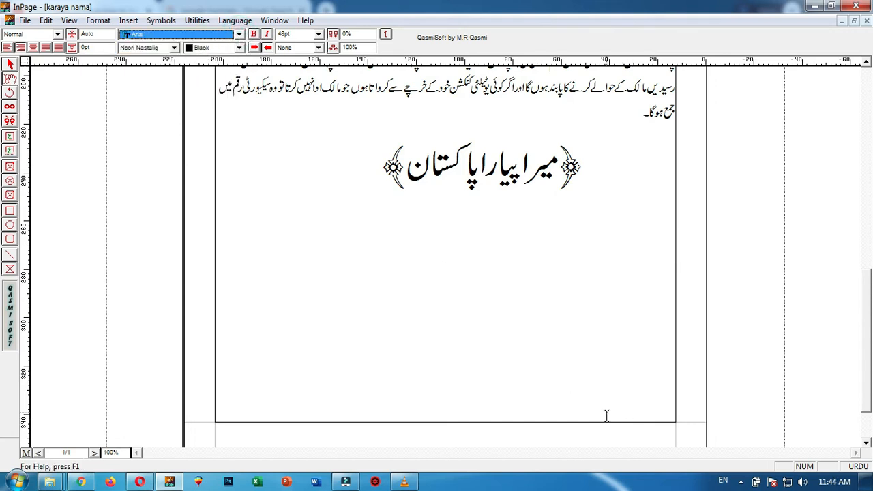
pyautogui.click(861, 466)
pyautogui.click(239, 35)
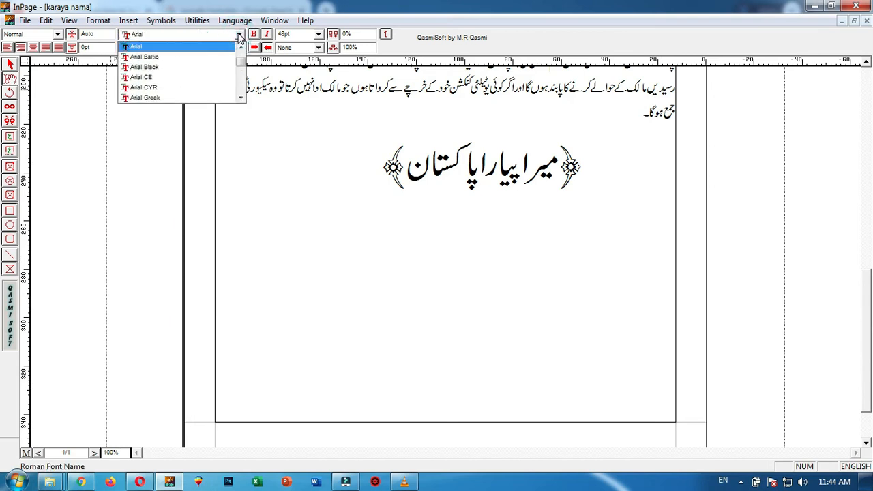
pyautogui.press('w')
pyautogui.press('Return')
pyautogui.write('ebdings')
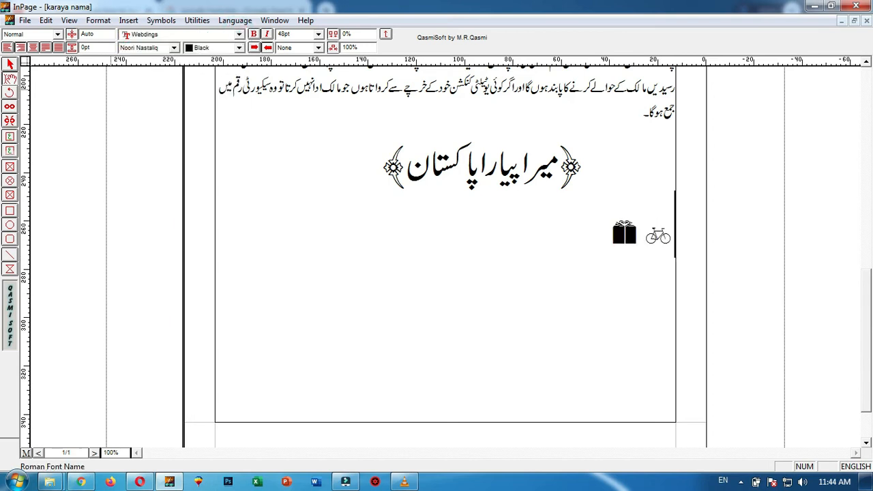
pyautogui.click(238, 36)
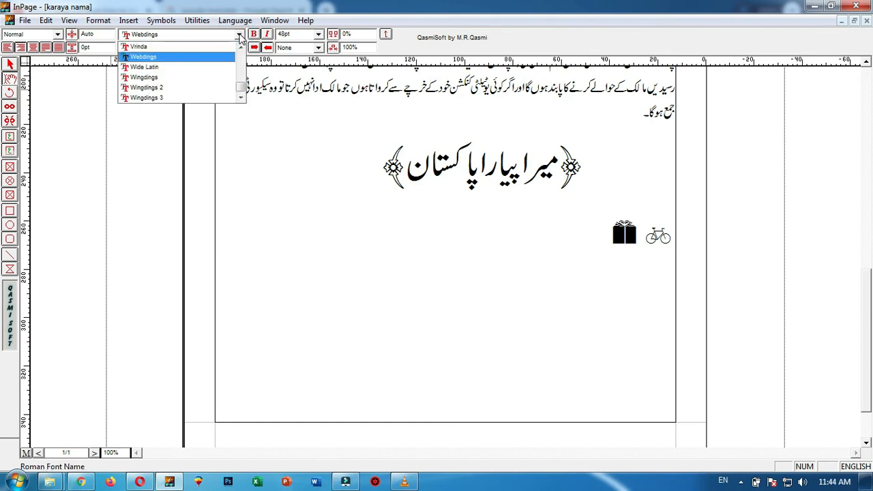
pyautogui.click(171, 56)
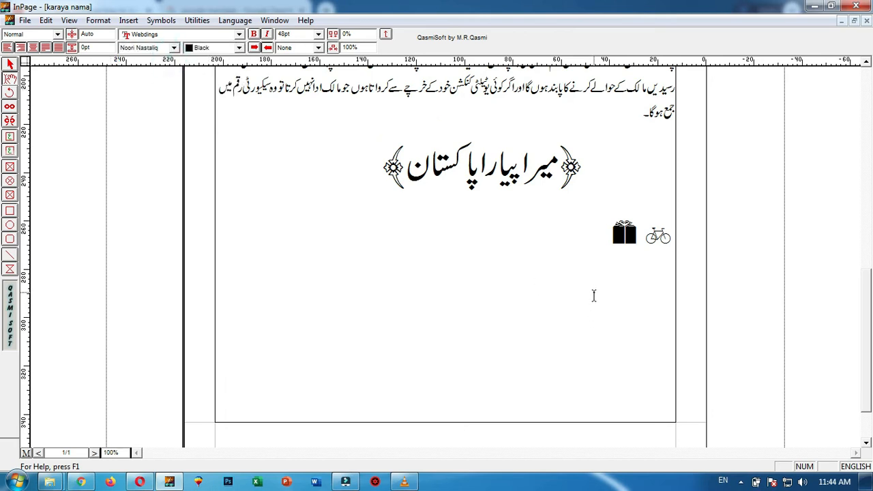
# Delete the two trial symbols and enter a row of Webdings symbols with the capitals ASDF G H H J K L
pyautogui.press('Delete')
pyautogui.press('Delete')
pyautogui.press('capslock')
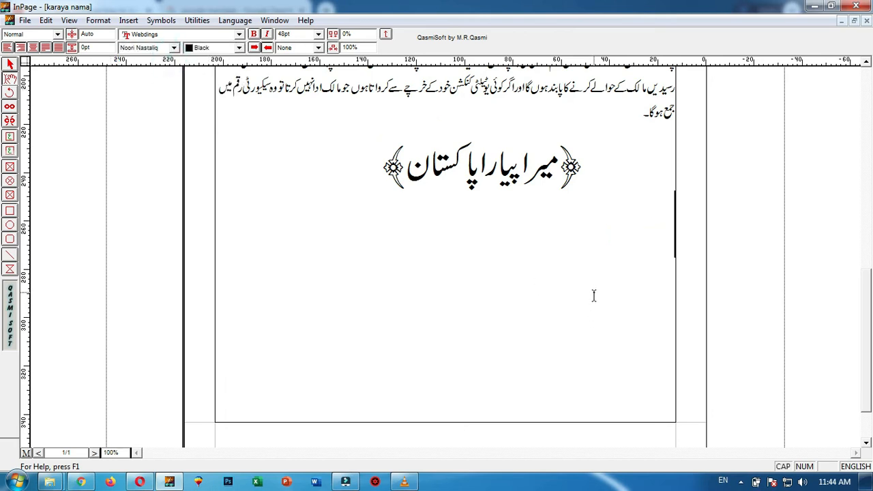
pyautogui.write('ASDF G H H')
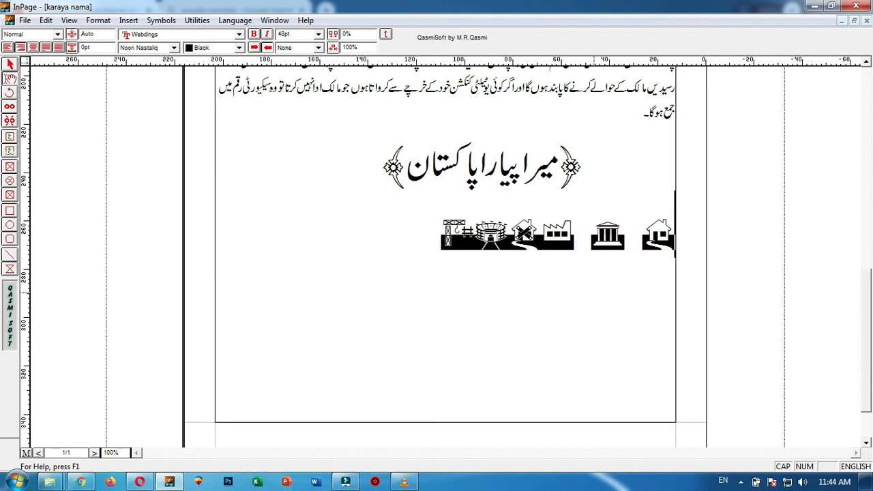
pyautogui.write(' J K L')
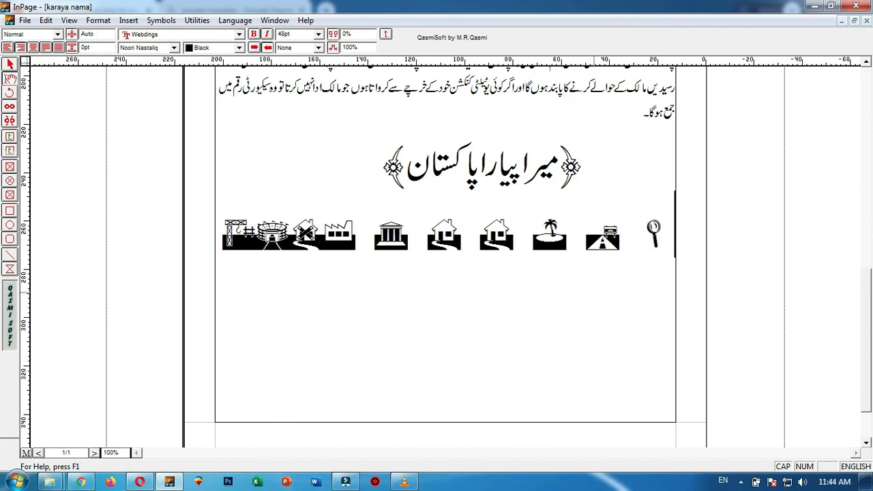
# Add a second row of Webdings symbols with the spaced capitals L Q W E R T T Y U I O
pyautogui.press('Return')
pyautogui.write('L Q W')
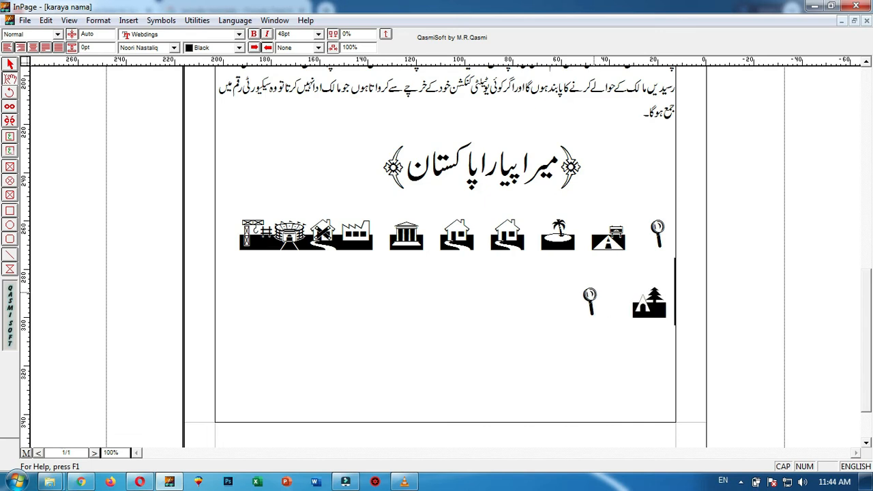
pyautogui.write(' E R T')
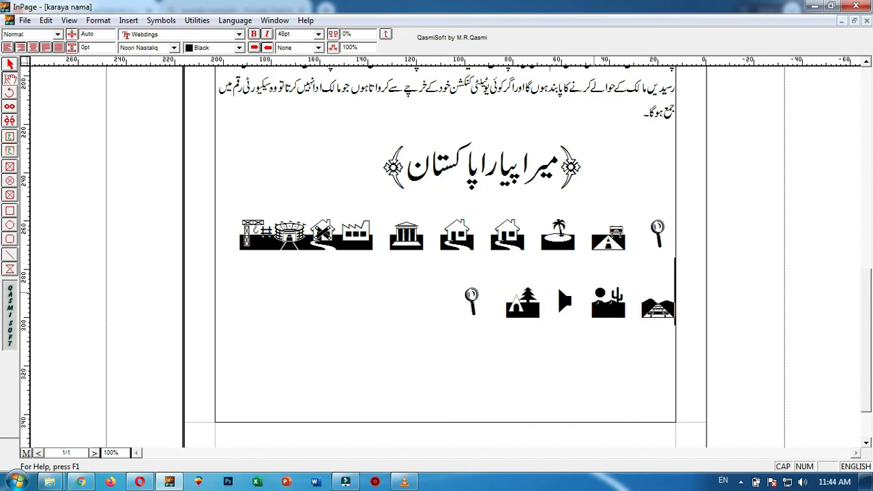
pyautogui.write(' T Y')
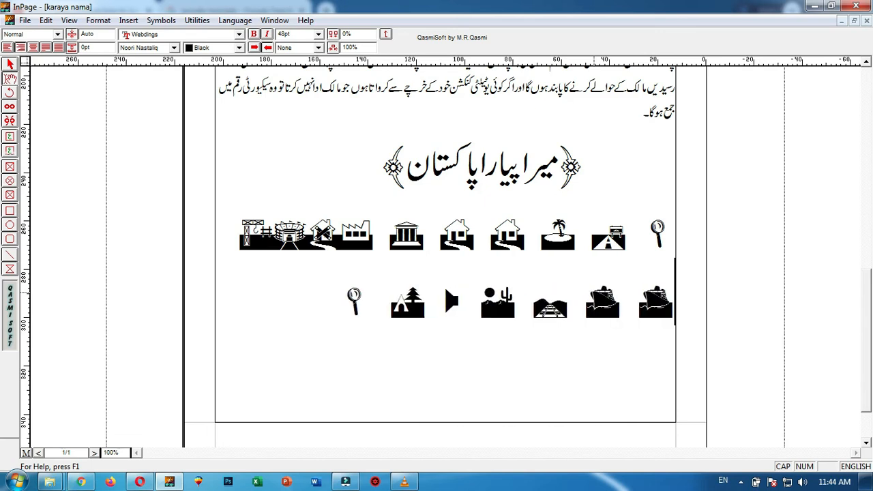
pyautogui.write(' U I O')
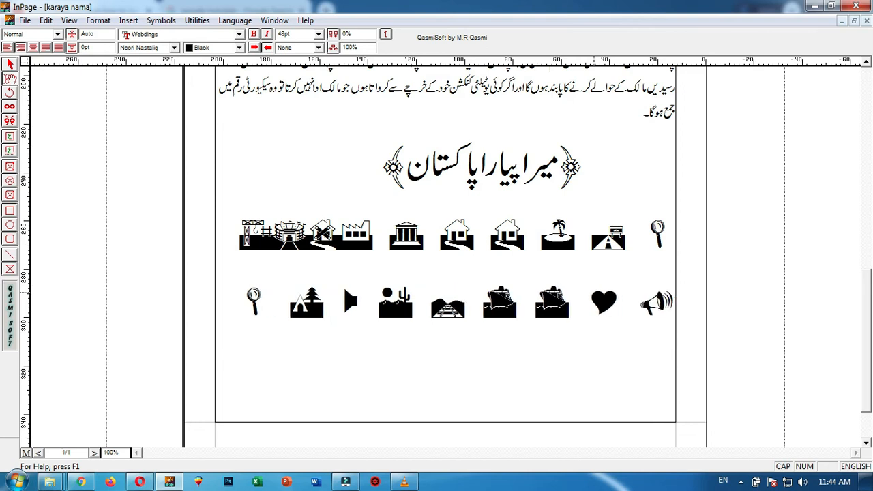
# Continue the Webdings symbols with the capitals O P Z X C V B N M
pyautogui.write(' OP ')
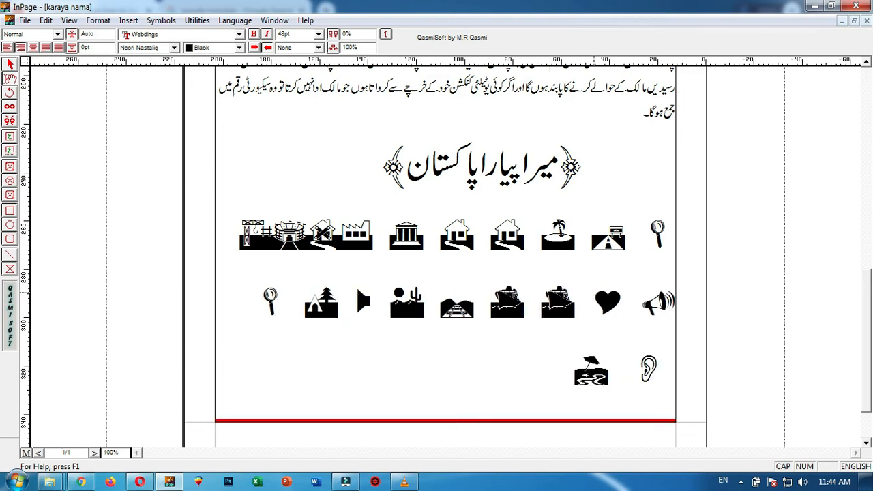
pyautogui.write('Z X C V')
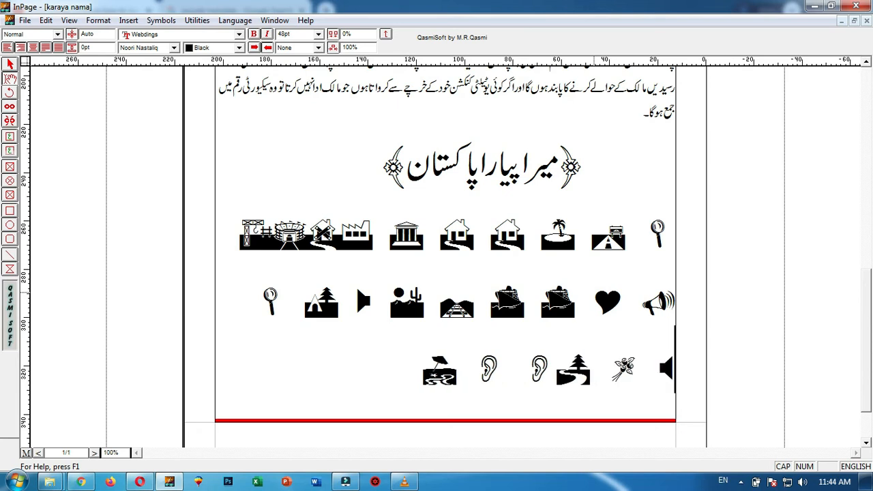
pyautogui.write(' B N')
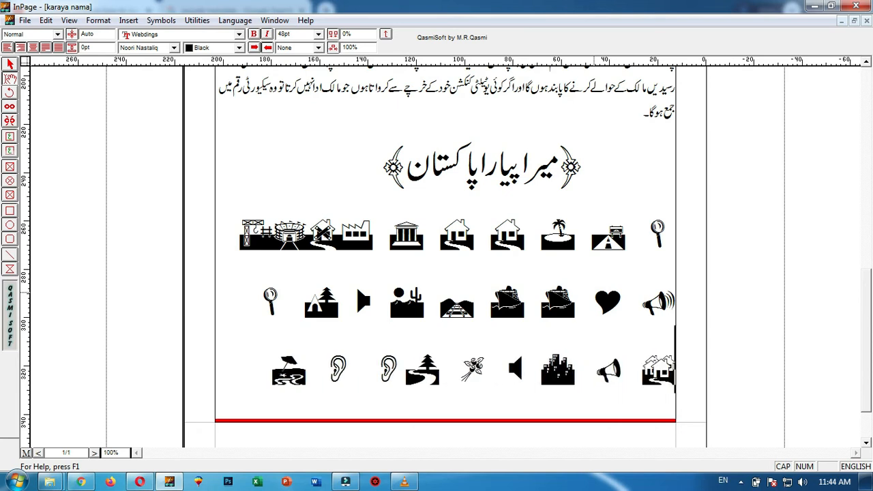
pyautogui.write(' M')
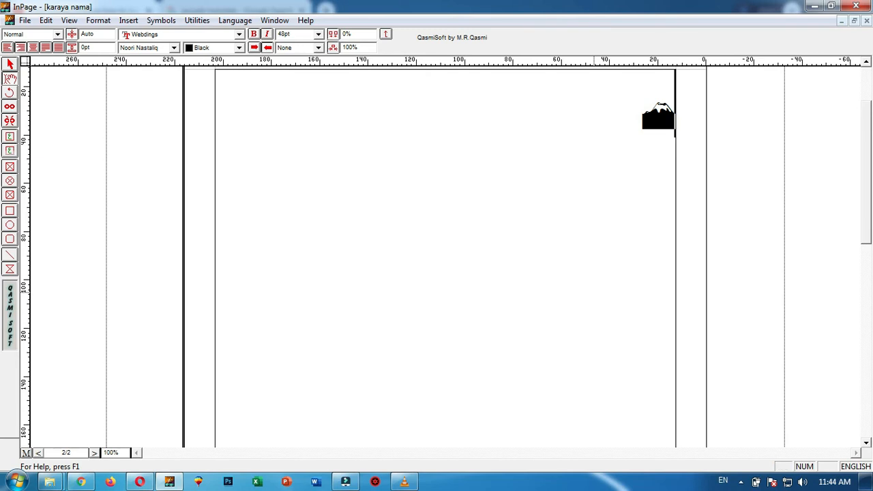
# Continue the symbol row on the second page with lowercase Webdings characters, including x, c, v, b and n
pyautogui.write(' , ')
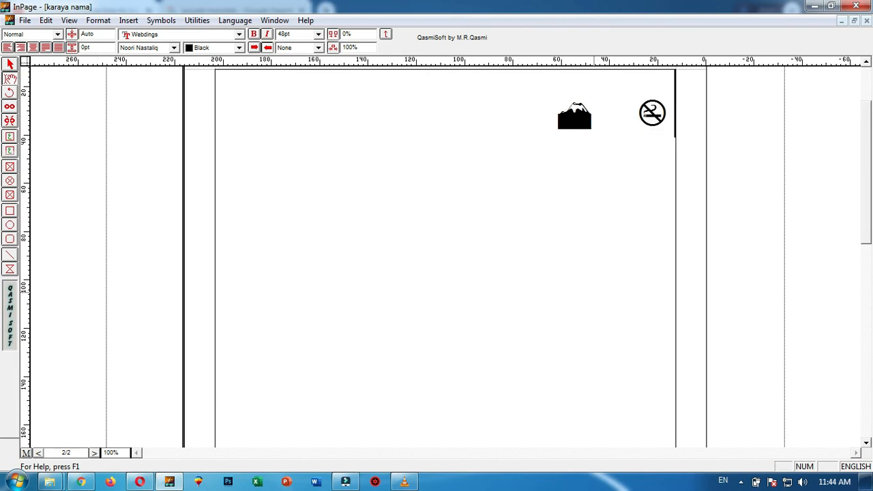
pyautogui.write('x cv b ')
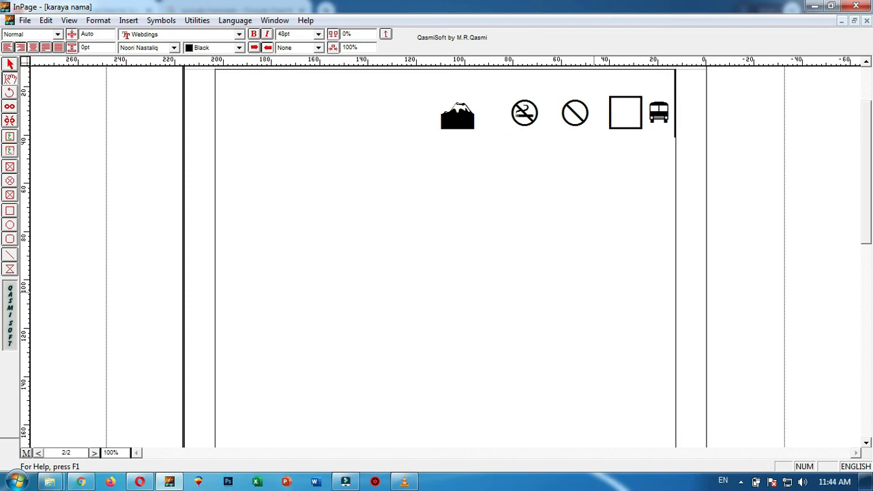
pyautogui.write('n m .')
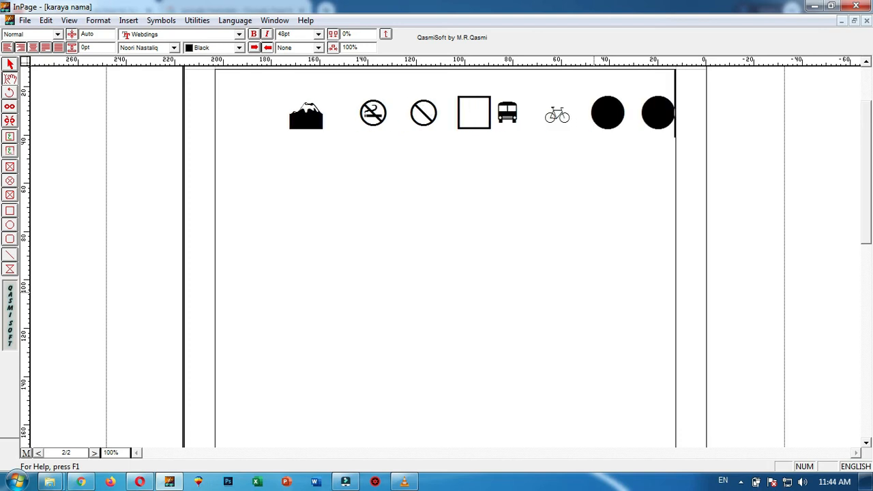
# Add Webdings symbols on new lines with lowercase q w e r t y u i, followed by a line with o p
pyautogui.press('Return')
pyautogui.write('q w ')
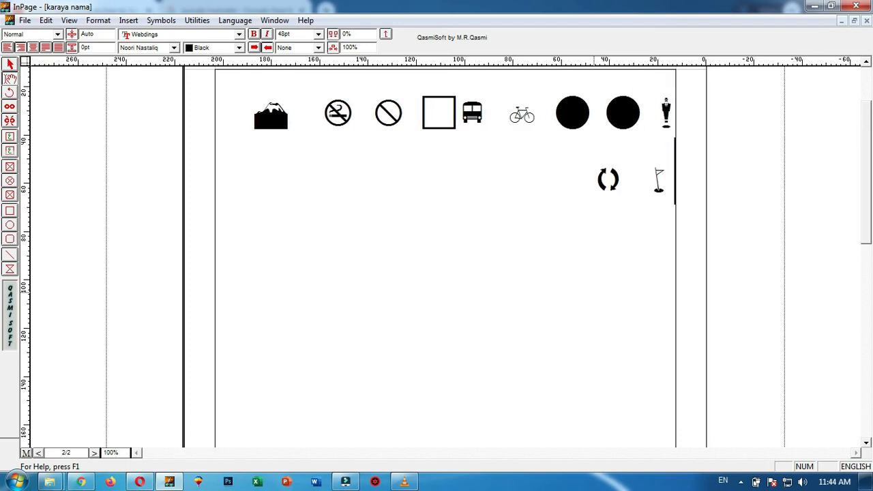
pyautogui.write('e rty')
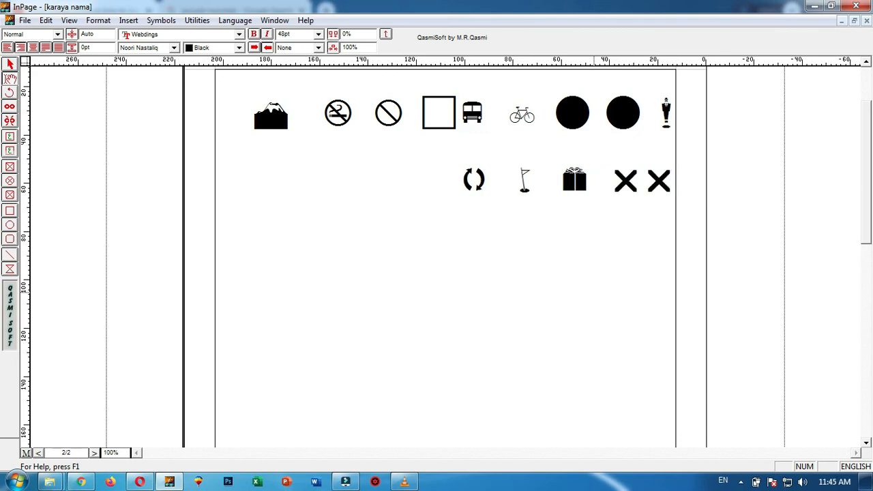
pyautogui.write(' y u i')
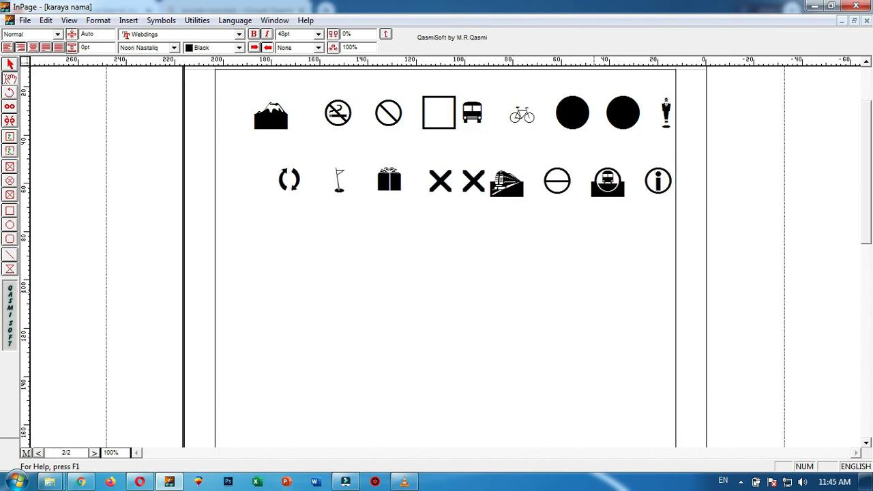
pyautogui.write(' i')
pyautogui.press('Return')
pyautogui.write('o p')
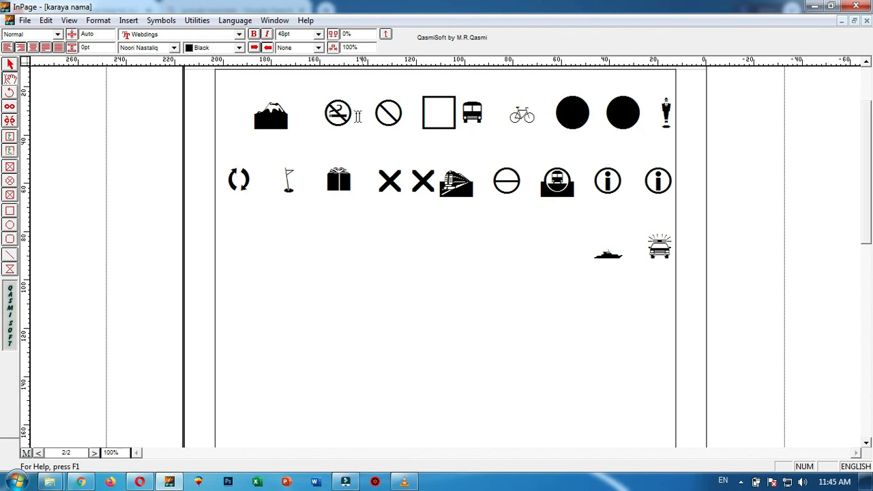
# Copy the no-smoking symbol into a new A4 portrait document and close that document without saving
pyautogui.moveTo(356, 114); pyautogui.dragTo(321, 113)
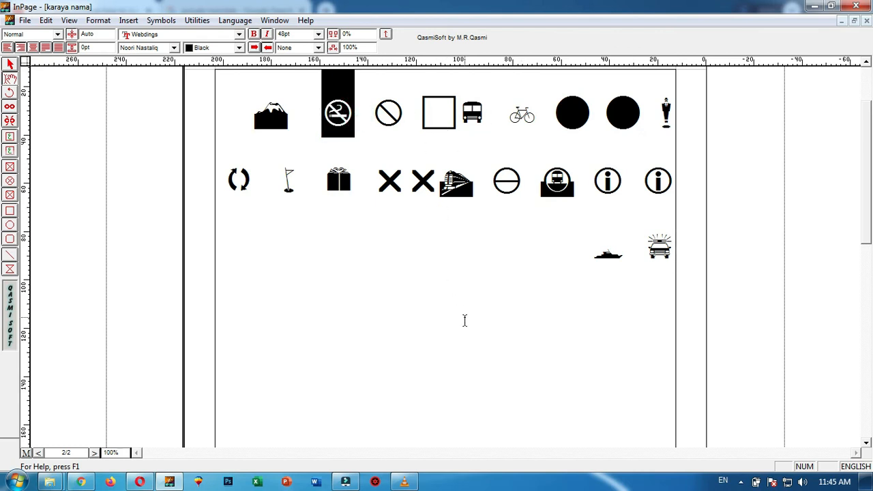
pyautogui.hotkey('ctrl', 'n')
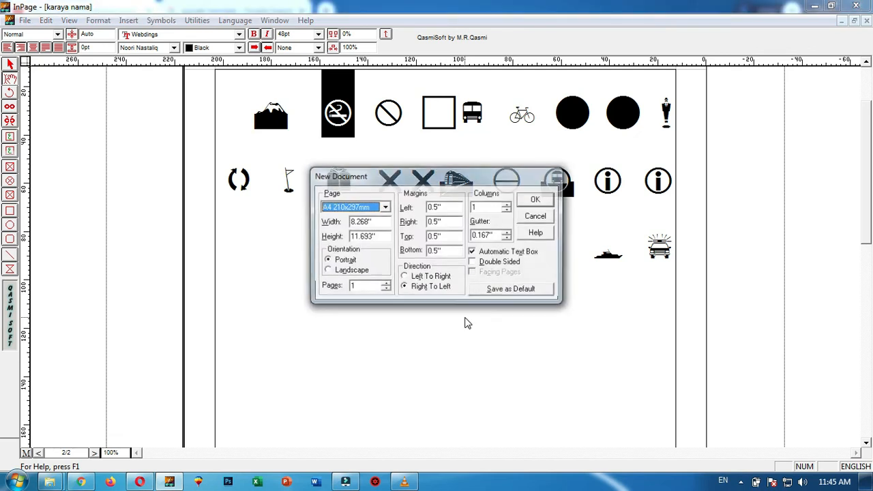
pyautogui.click(551, 200)
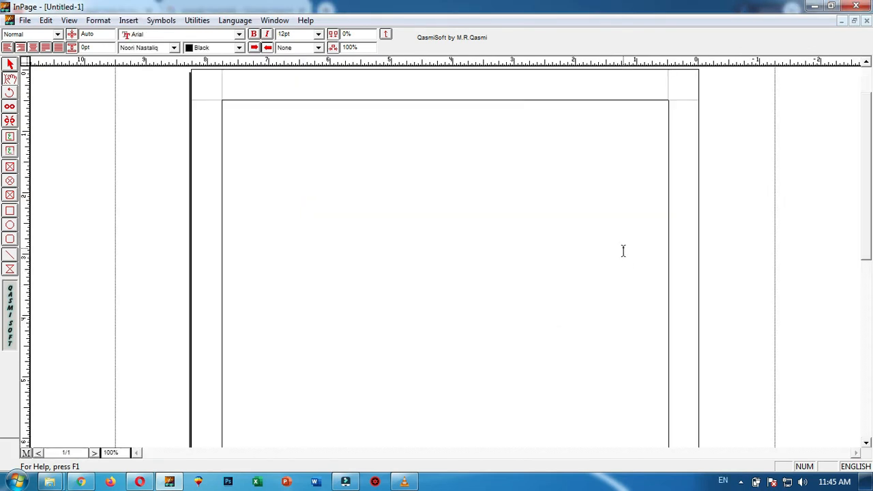
pyautogui.hotkey('ctrl', 'v')
pyautogui.click(624, 148)
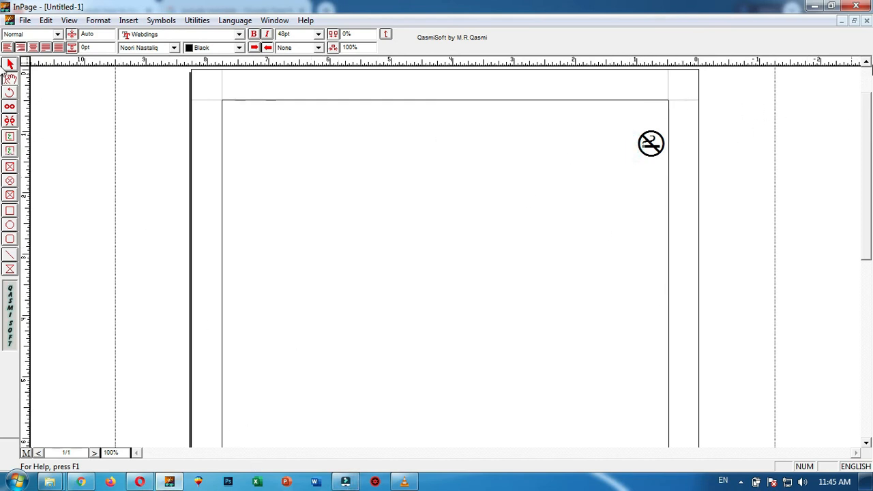
pyautogui.click(866, 20)
pyautogui.click(457, 270)
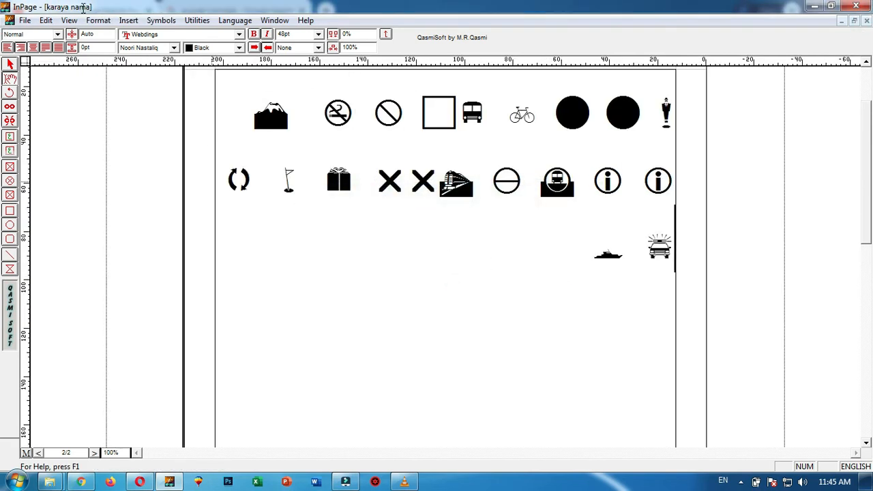
# Below the boat and police car, add a row of Webdings symbols with lowercase a m d f g h j k l z
pyautogui.click(240, 34)
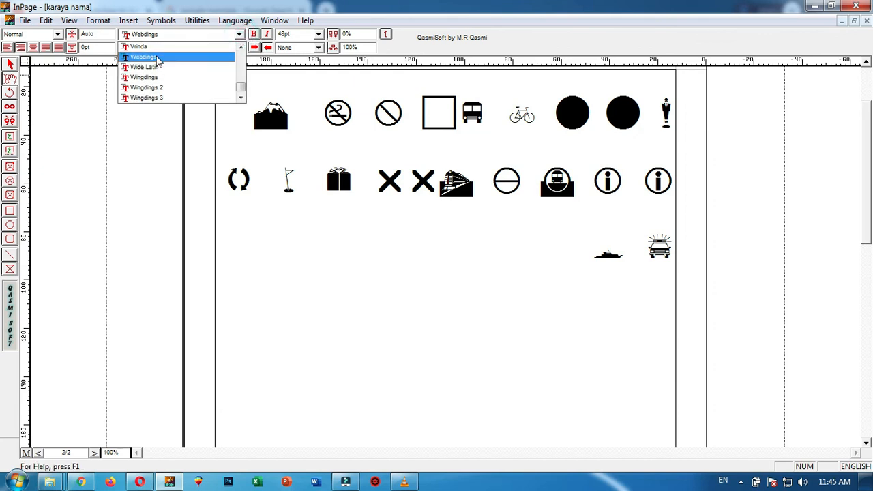
pyautogui.click(162, 84)
pyautogui.click(573, 262)
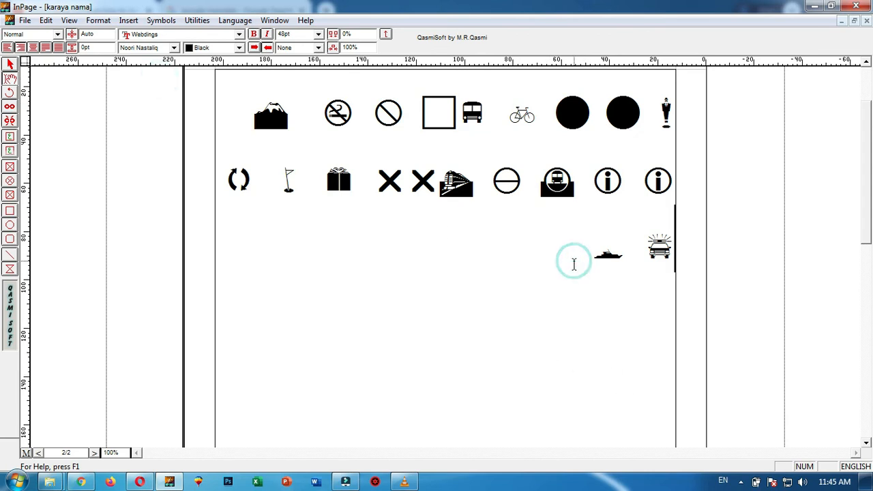
pyautogui.write('amd h g h j k l n')
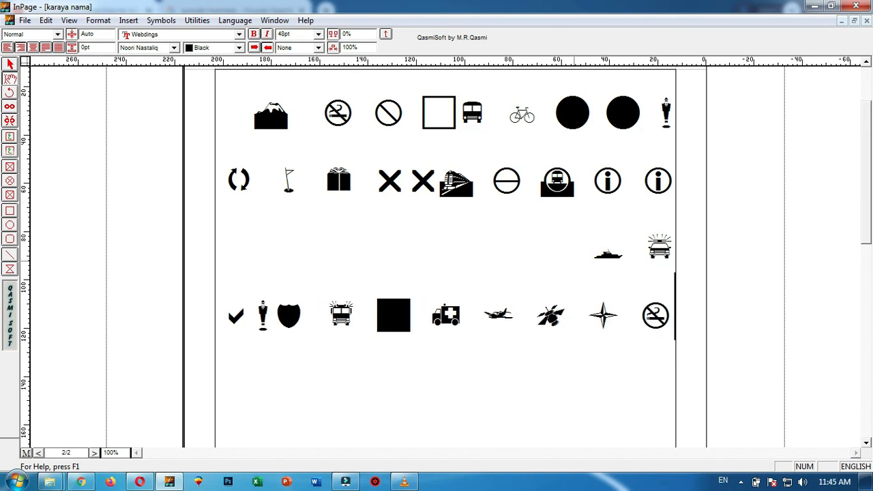
# Continue the Webdings symbols with lowercase x c v b n m q w e r t y u i o p, separated by spaces
pyautogui.write(' o p q r s')
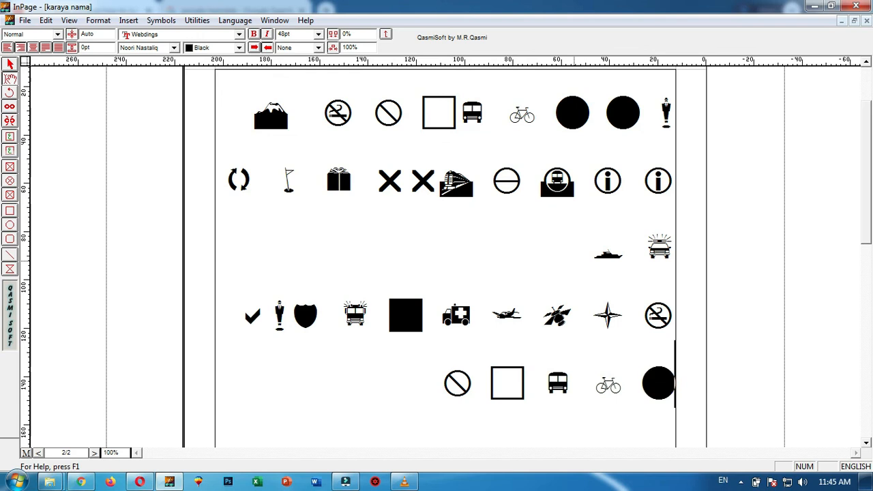
pyautogui.write(' t')
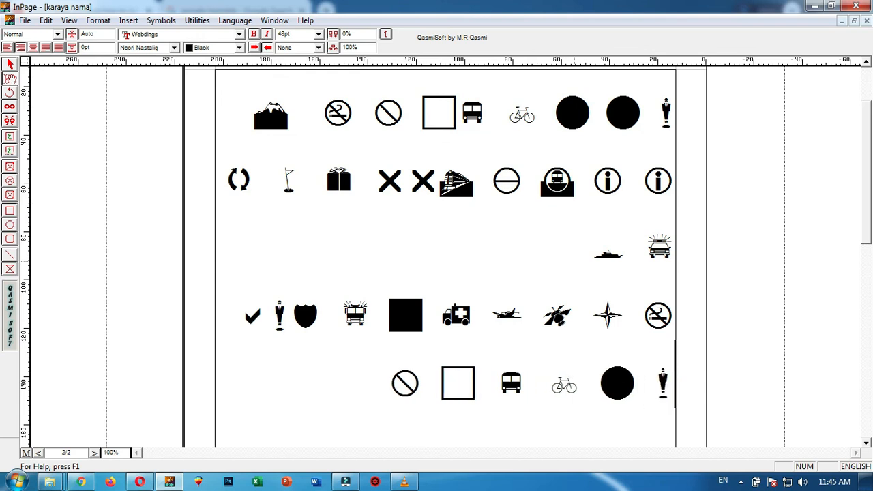
pyautogui.write(' u v w x y z { | }~')
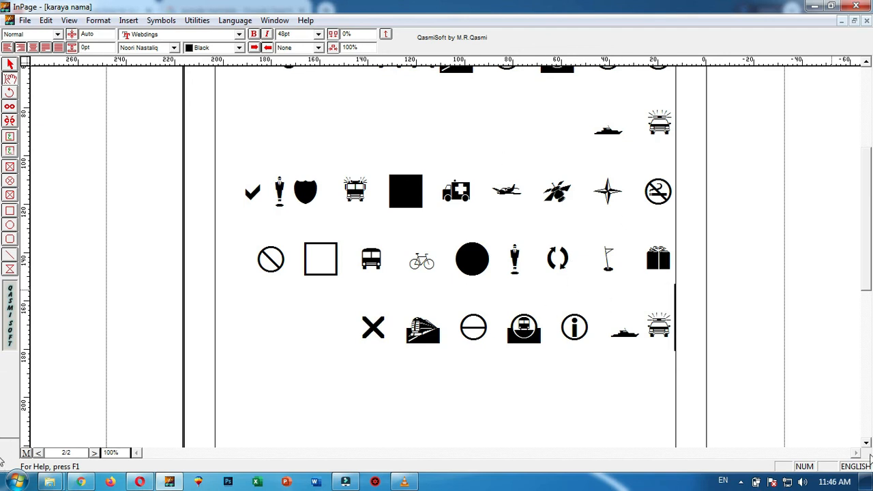
pyautogui.click(239, 35)
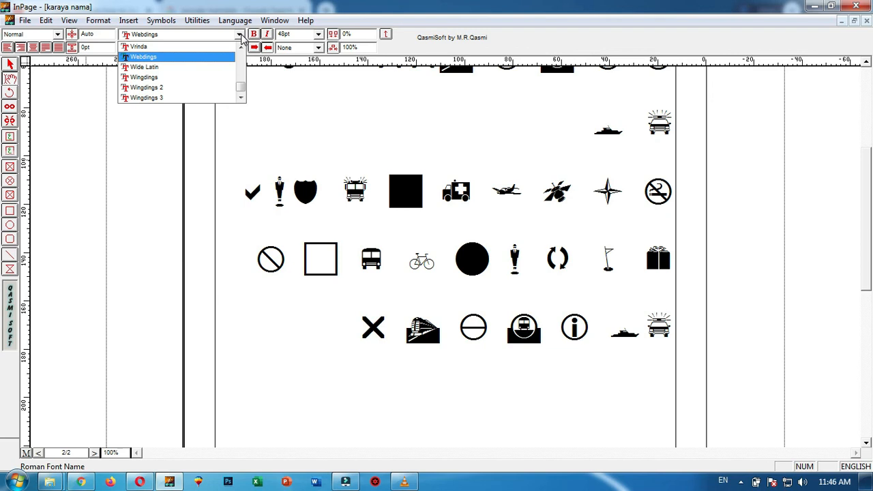
pyautogui.click(241, 37)
pyautogui.click(342, 319)
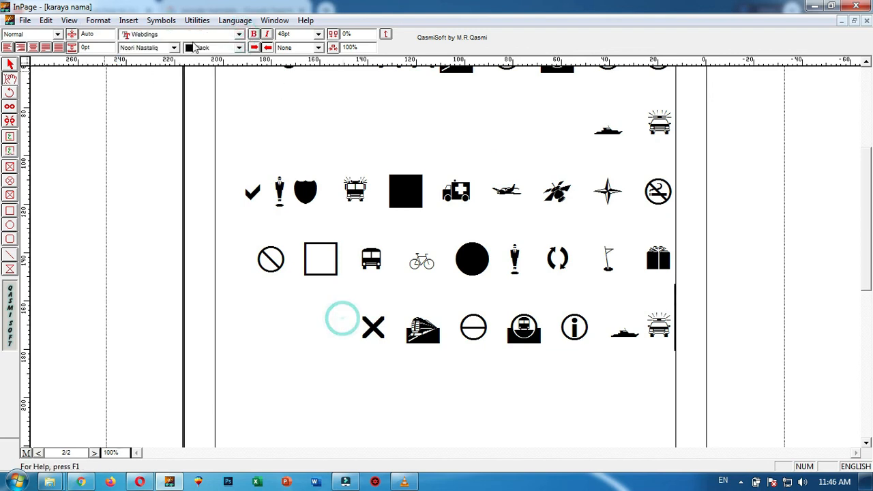
pyautogui.click(164, 20)
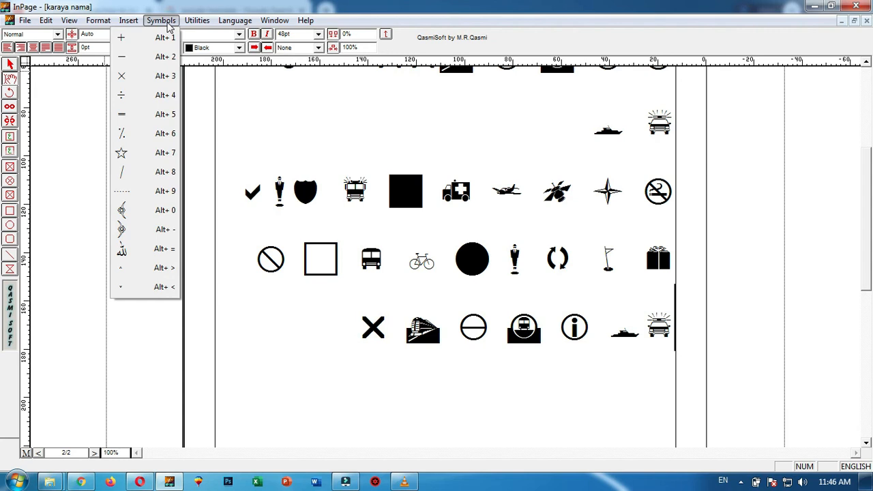
pyautogui.click(365, 337)
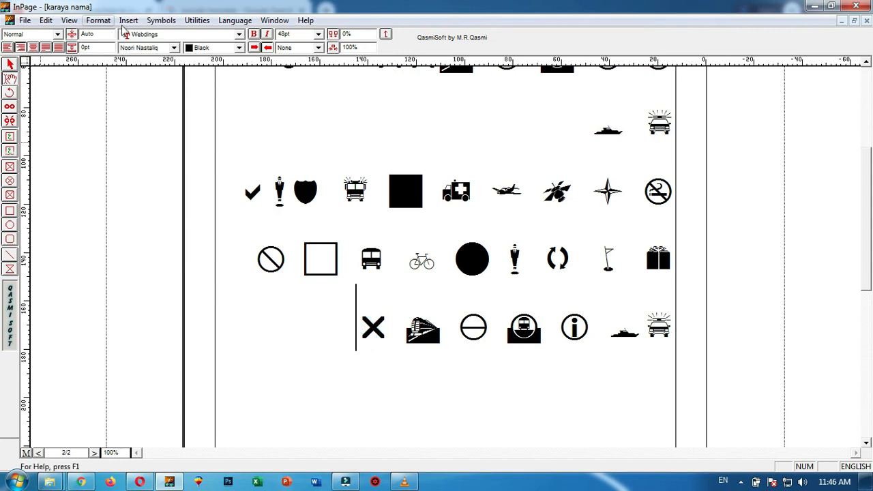
pyautogui.click(101, 21)
pyautogui.moveTo(162, 24)
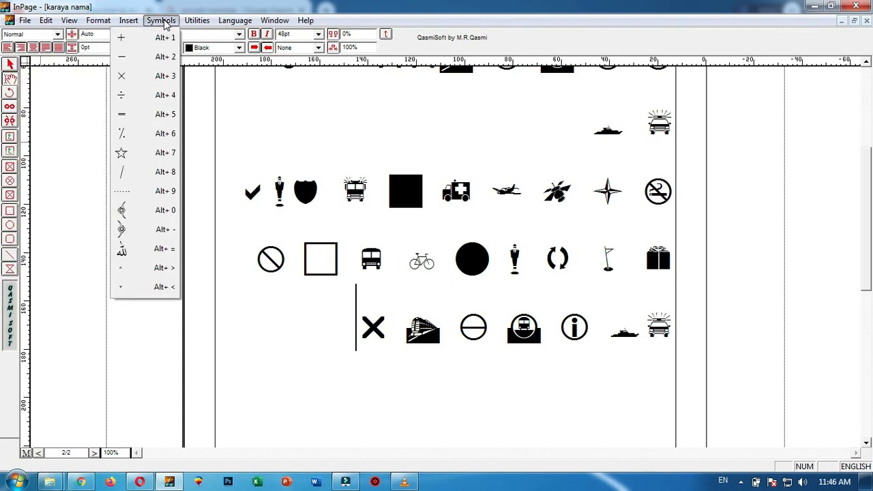